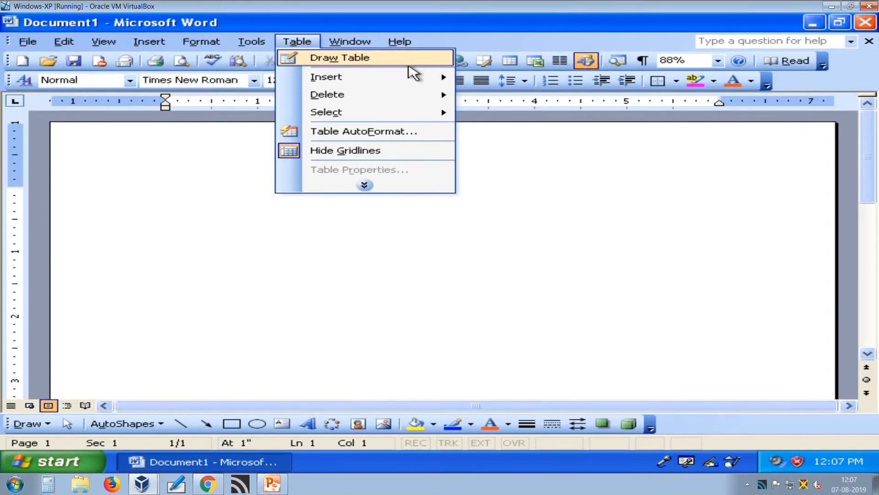
# - Start inserting a new table, preview the AutoFormat styles, and choose Table Columns 3
pyautogui.moveTo(407, 79)
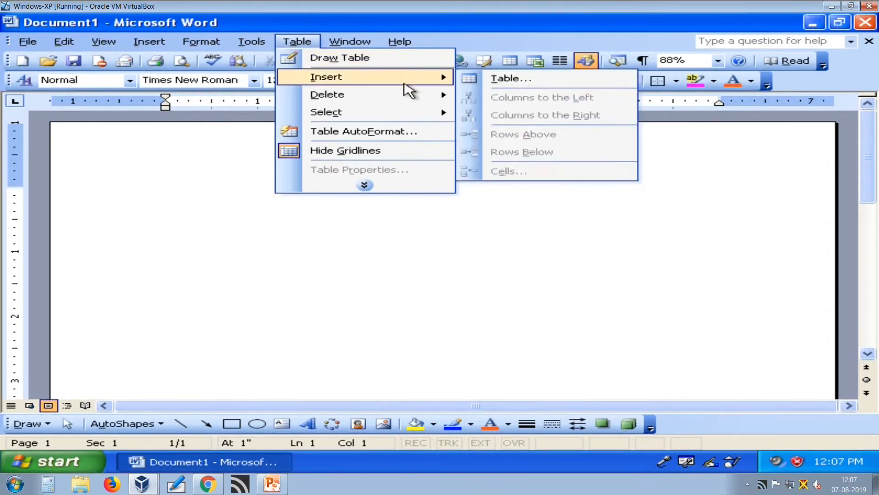
pyautogui.click(491, 79)
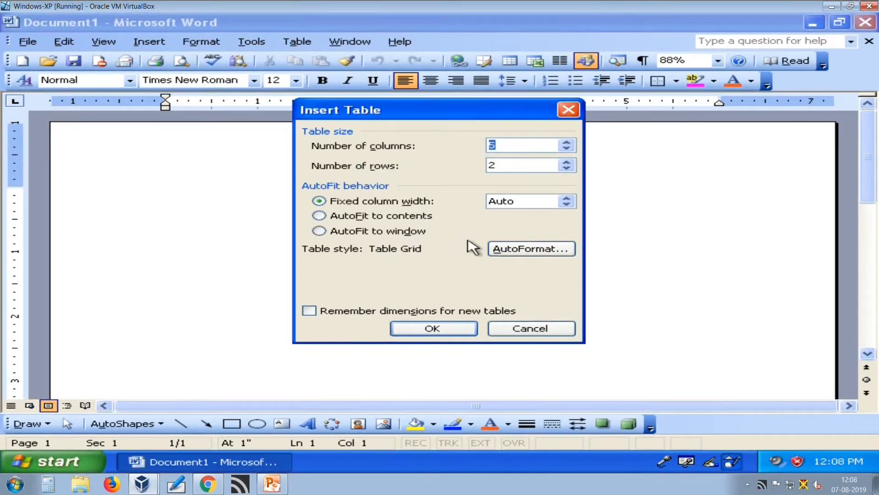
pyautogui.click(529, 249)
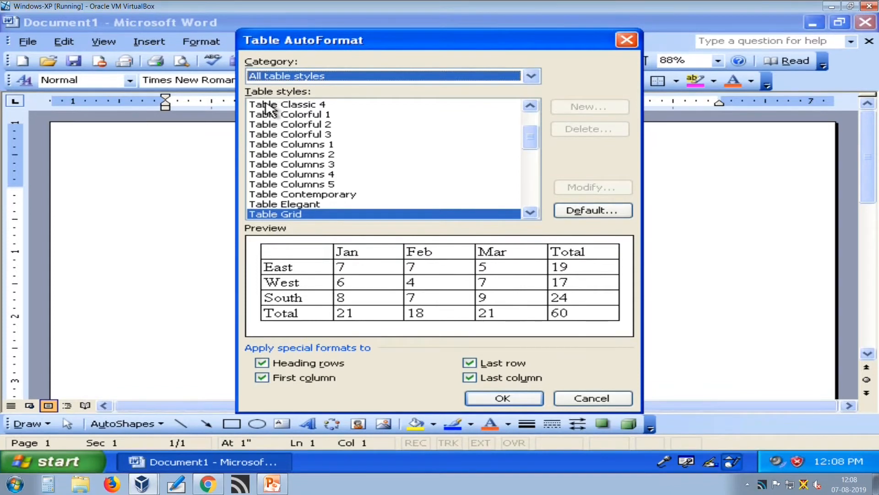
pyautogui.click(304, 115)
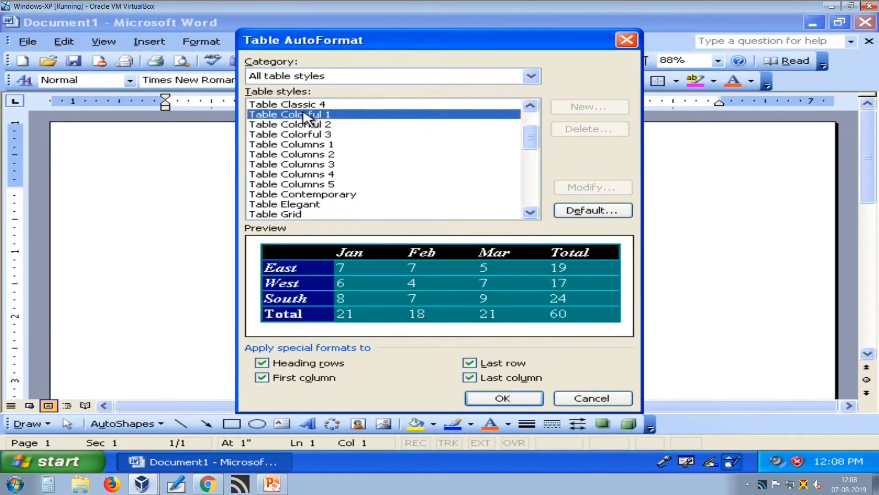
pyautogui.press('Down')
pyautogui.press('Down')
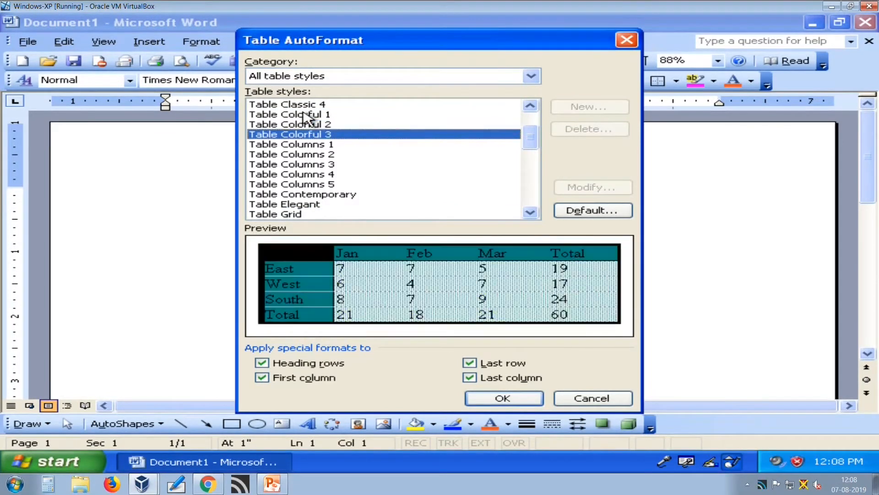
pyautogui.press('Down')
pyautogui.press('Down')
pyautogui.press('Down')
pyautogui.press('Down')
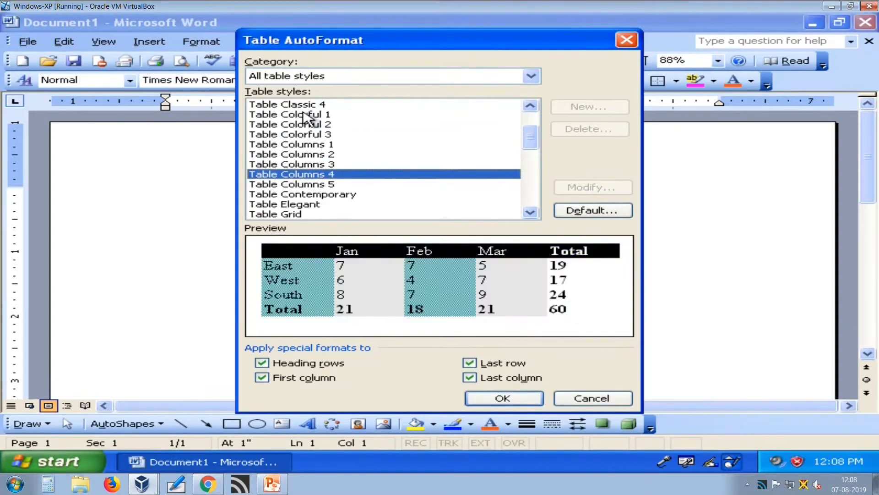
pyautogui.press('Down')
pyautogui.press('Down')
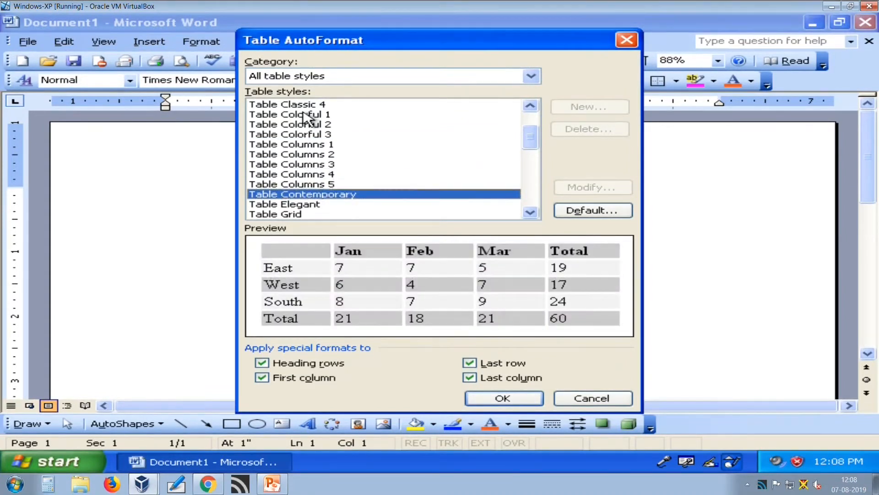
pyautogui.press('Down')
pyautogui.press('Down')
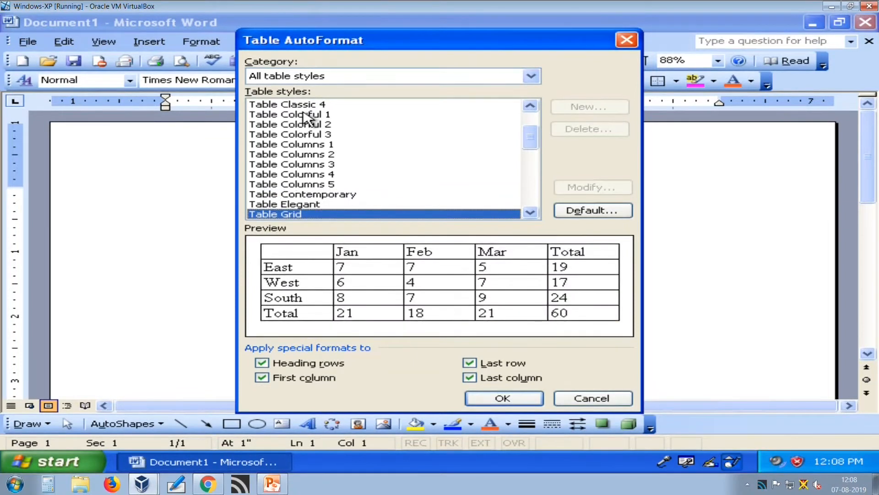
pyautogui.press('Down')
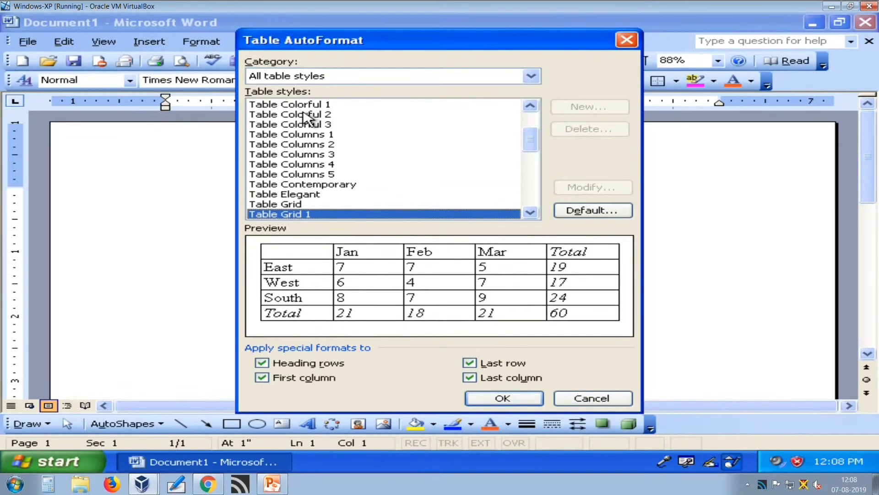
pyautogui.press('Up')
pyautogui.press('Up')
pyautogui.press('Up')
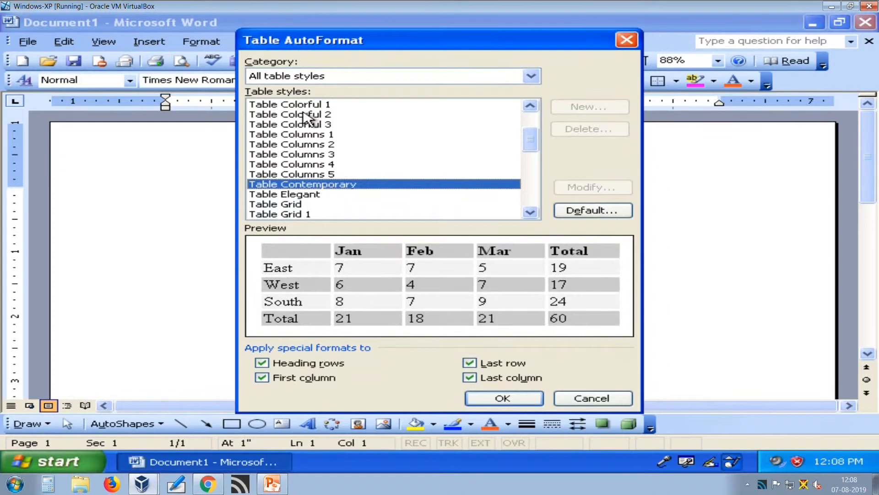
pyautogui.press('Up')
pyautogui.press('Up')
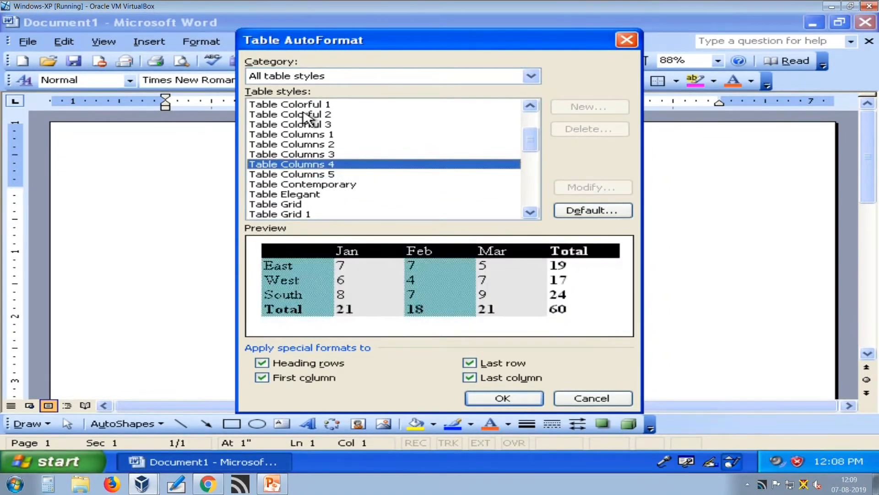
pyautogui.press('Up')
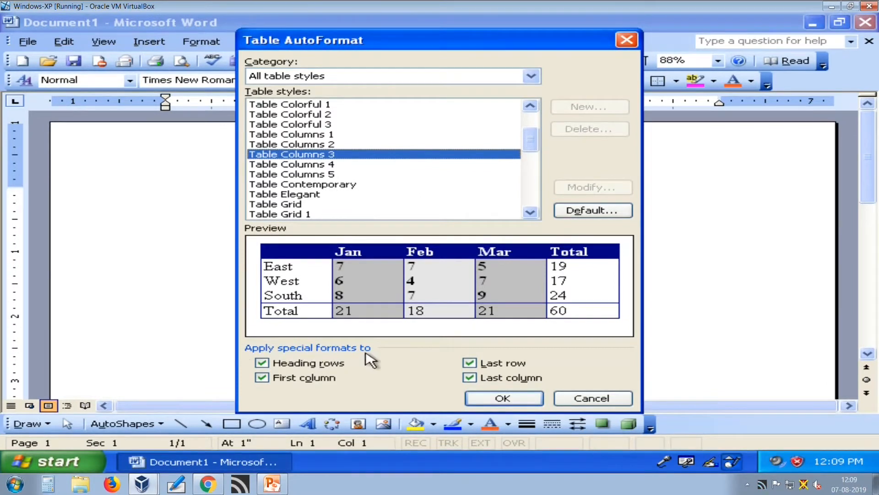
# - Switch the heading rows and first column special formats off and back on to compare the style preview
pyautogui.click(321, 367)
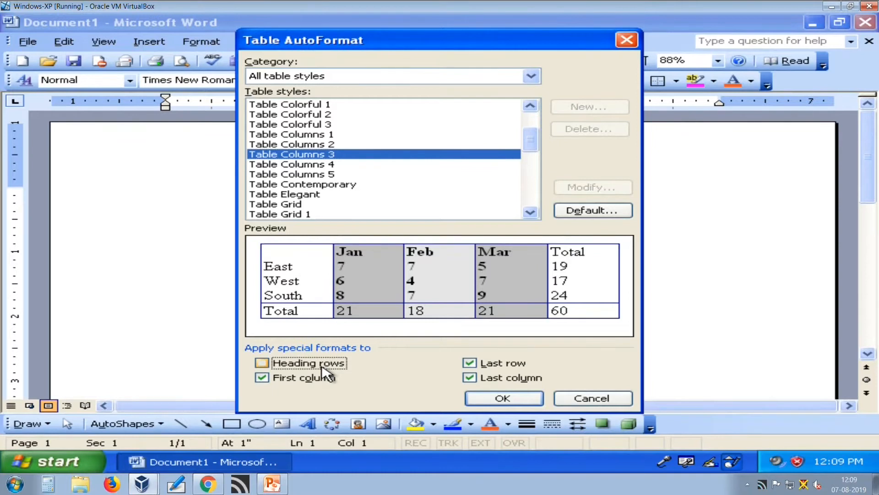
pyautogui.click(322, 367)
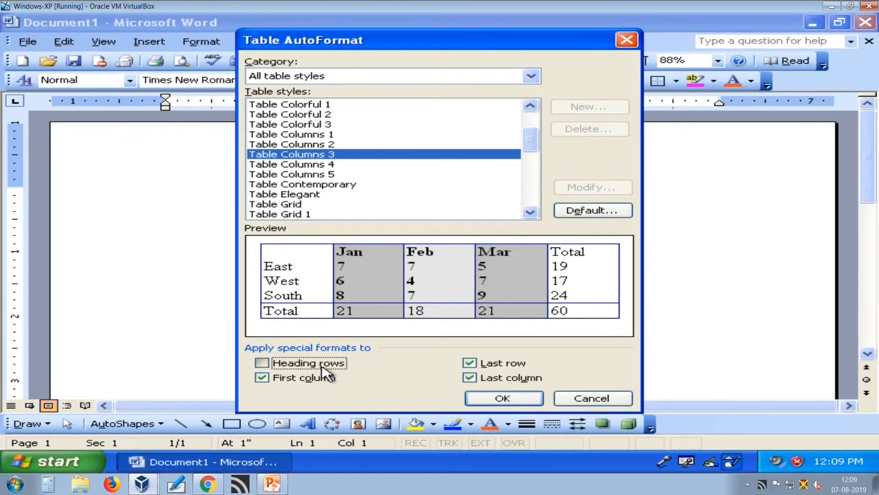
pyautogui.click(296, 383)
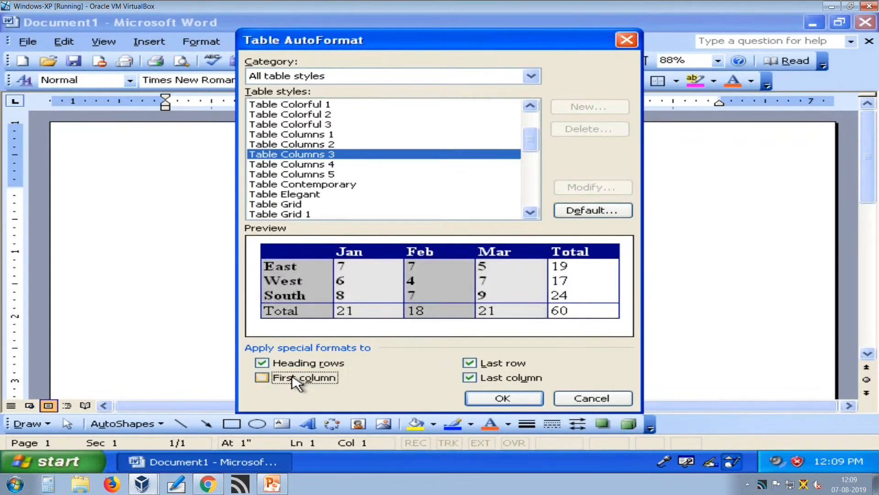
pyautogui.click(295, 387)
pyautogui.click(290, 383)
pyautogui.click(289, 384)
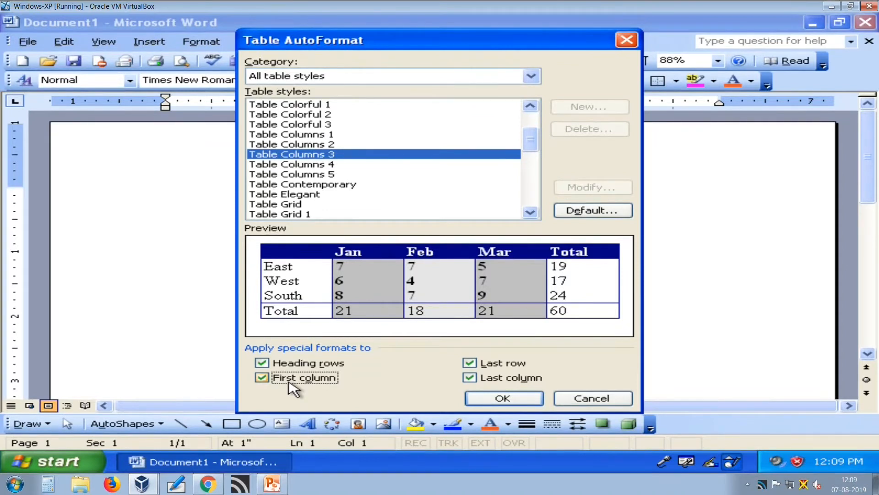
# - Switch the last row and last column special formats off and back on to compare the style preview
pyautogui.click(482, 366)
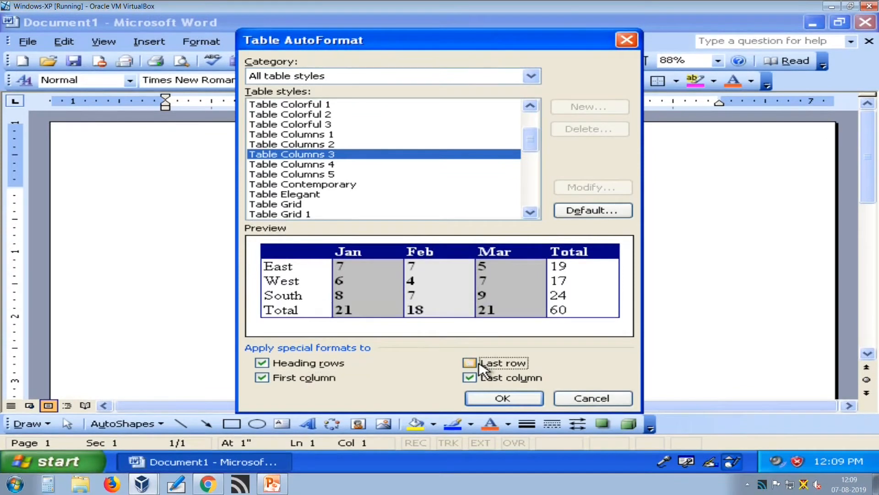
pyautogui.click(482, 366)
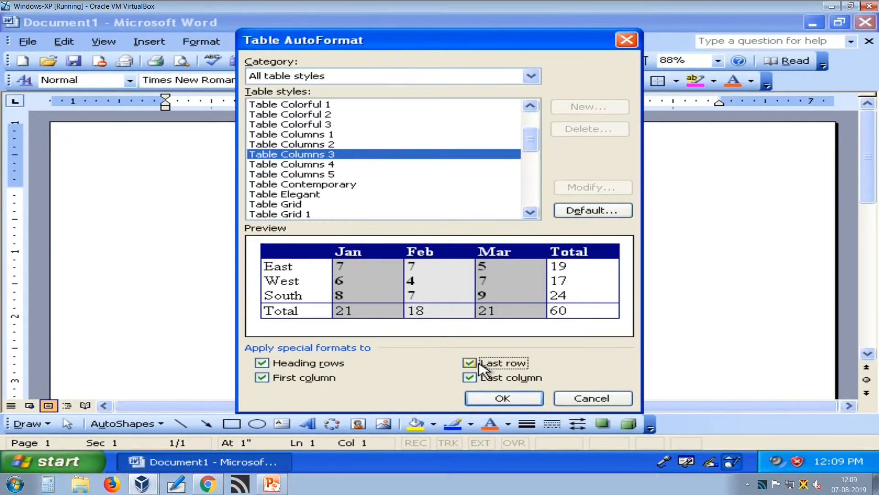
pyautogui.click(482, 367)
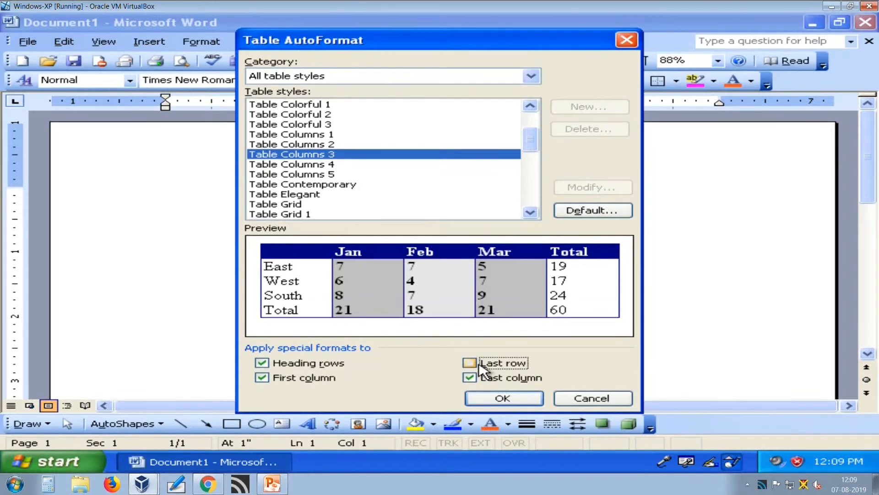
pyautogui.click(481, 366)
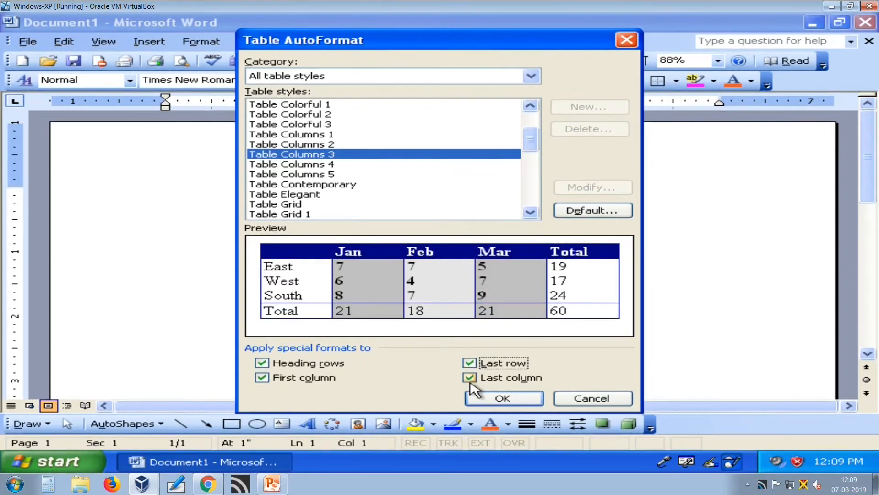
pyautogui.click(470, 383)
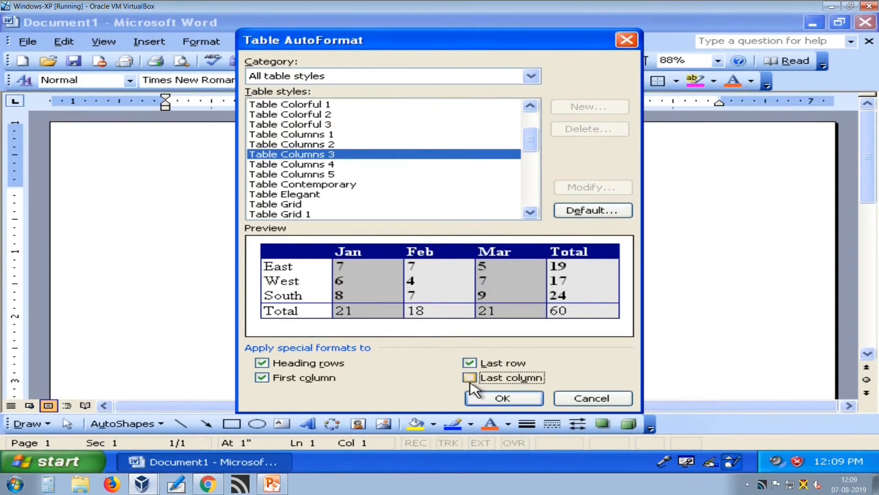
pyautogui.click(470, 383)
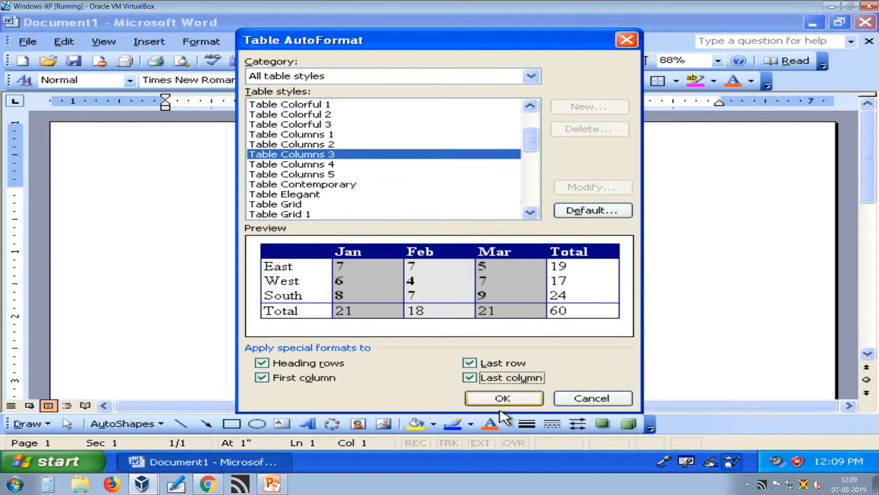
# - Accept the chosen AutoFormat style and insert the table with 5 columns and 2 rows
pyautogui.click(508, 400)
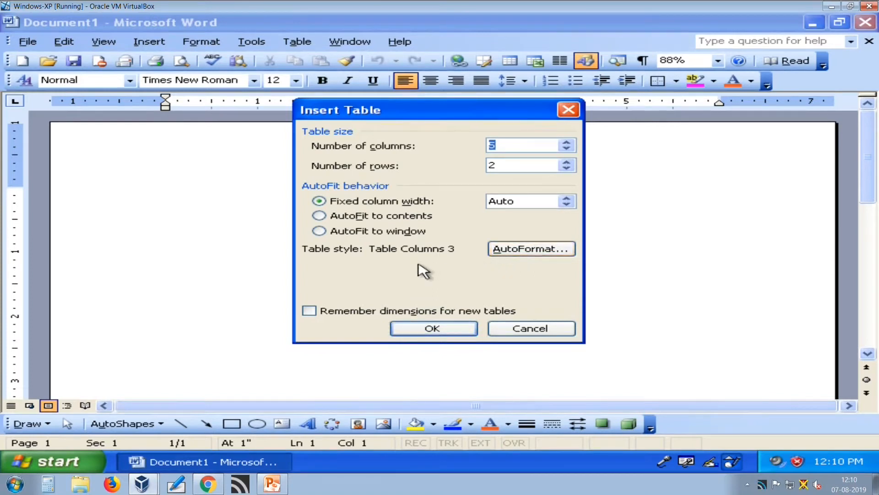
pyautogui.click(428, 331)
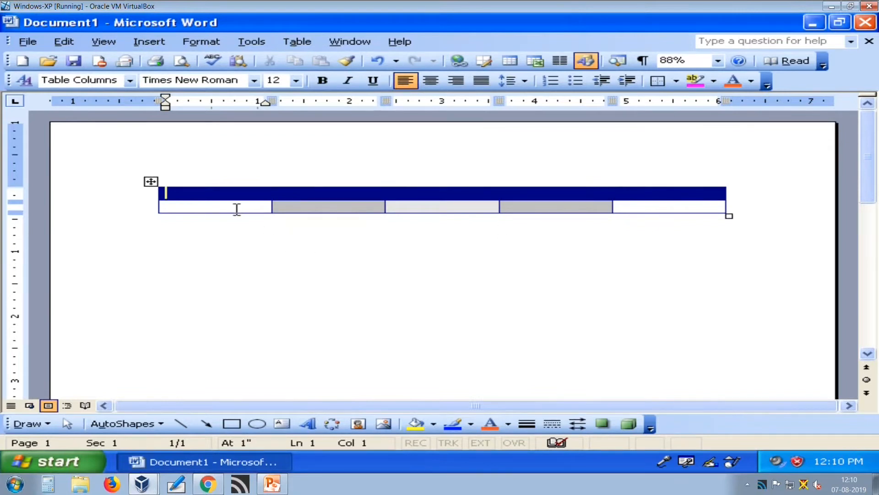
# - Fill the table's heading row with Sr. No, Name, Marks1, Marks2 and Marks3
pyautogui.write('Sr')
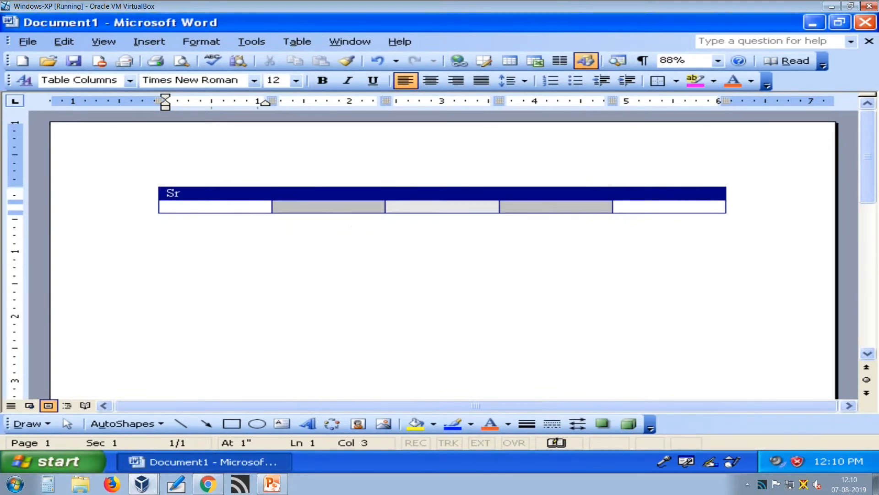
pyautogui.write('. No')
pyautogui.press('Tab')
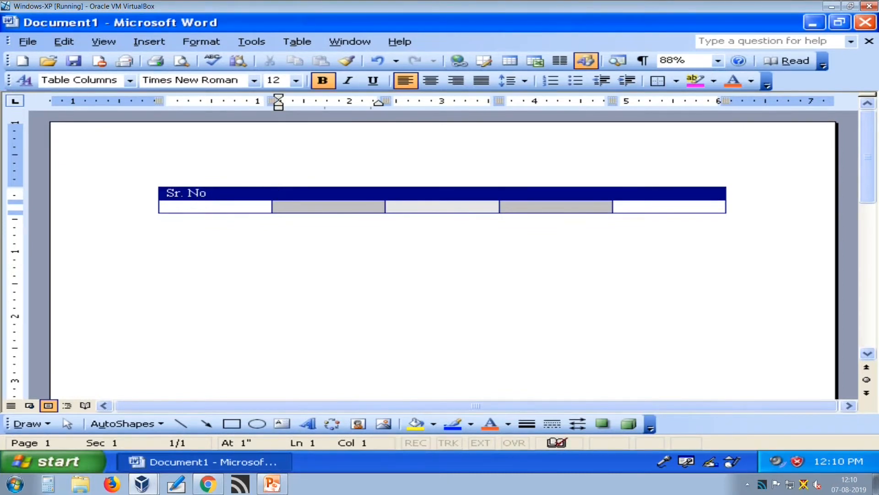
pyautogui.write('Name')
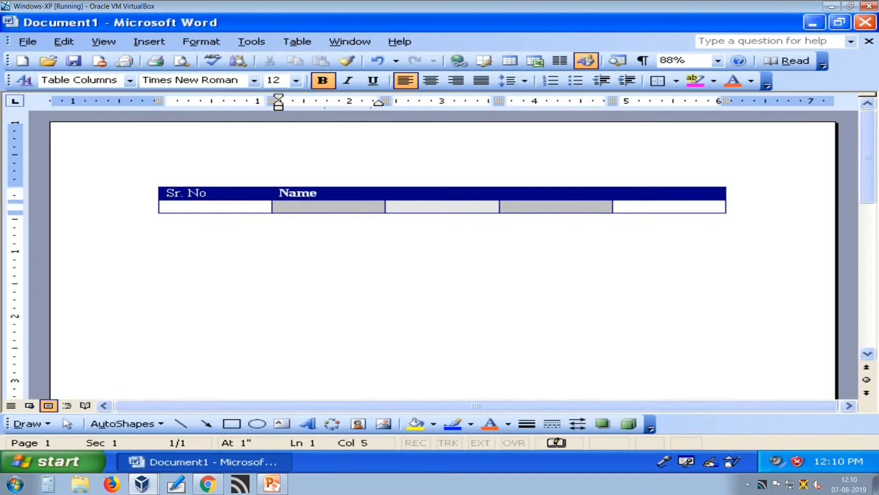
pyautogui.press('Tab')
pyautogui.write('MArks1')
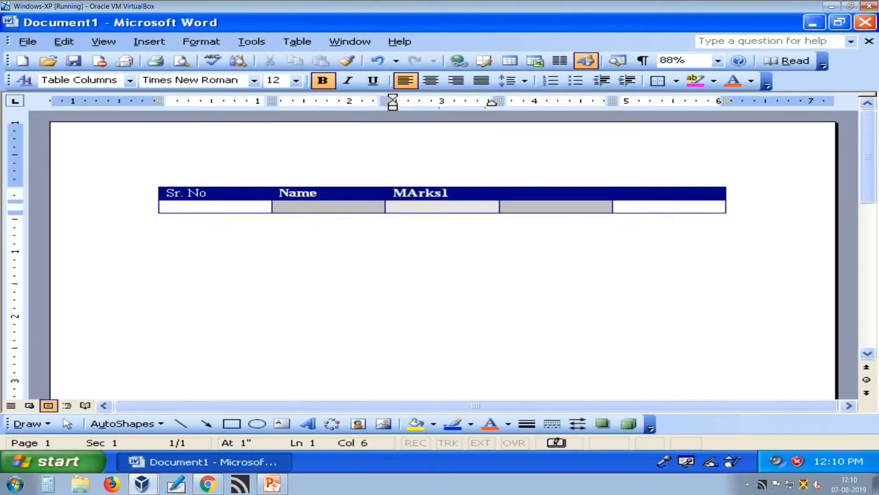
pyautogui.press('Tab')
pyautogui.write('Mark')
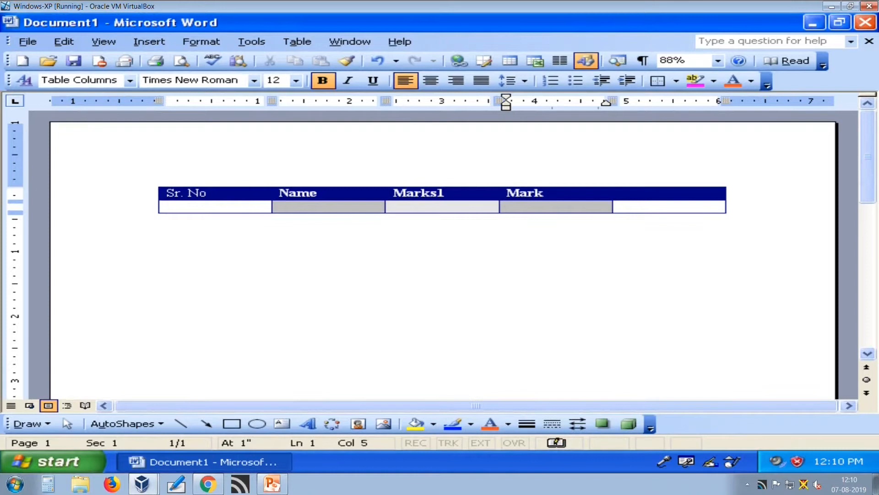
pyautogui.write('s2')
pyautogui.press('Tab')
pyautogui.write('Marks')
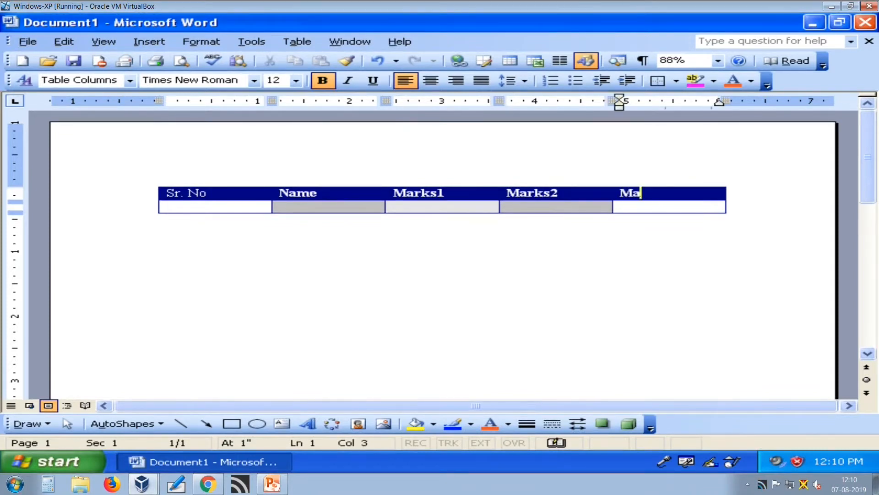
pyautogui.write('3')
# - Enter serial number 1 and the first student's name in the row below the headings
pyautogui.press('Tab')
pyautogui.press('Left')
pyautogui.press('Left')
pyautogui.press('Left')
pyautogui.press('Left')
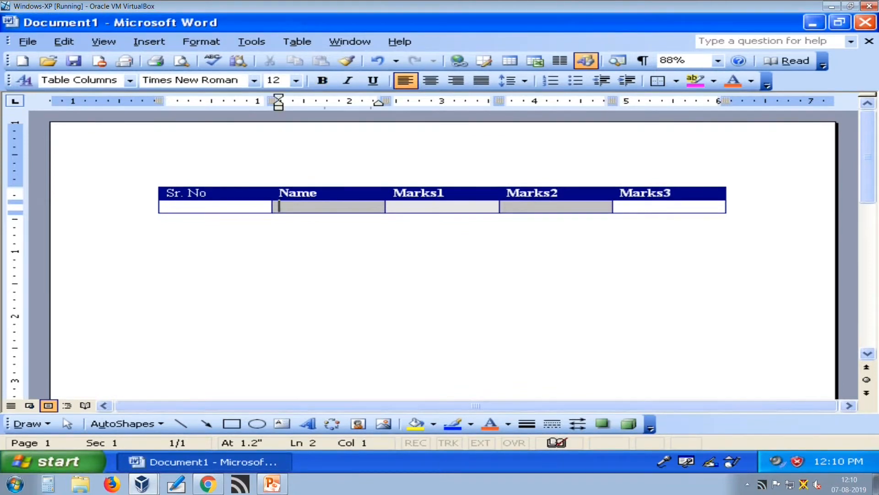
pyautogui.write('1')
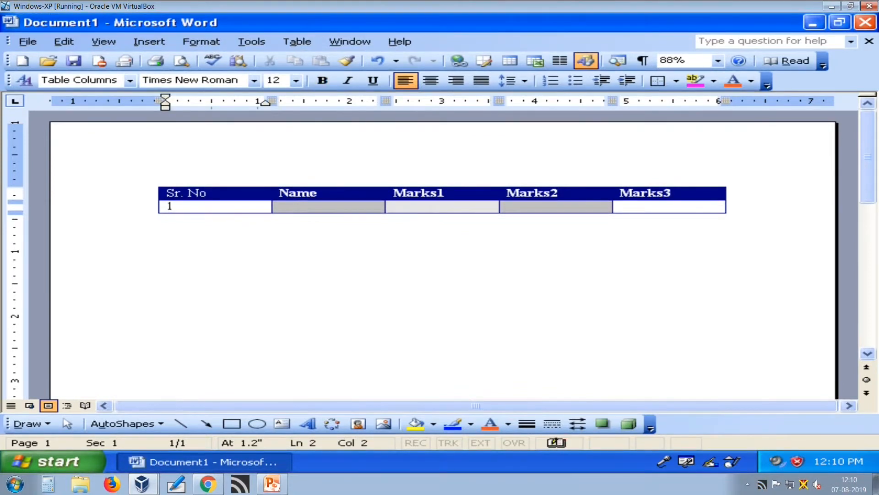
pyautogui.press('Tab')
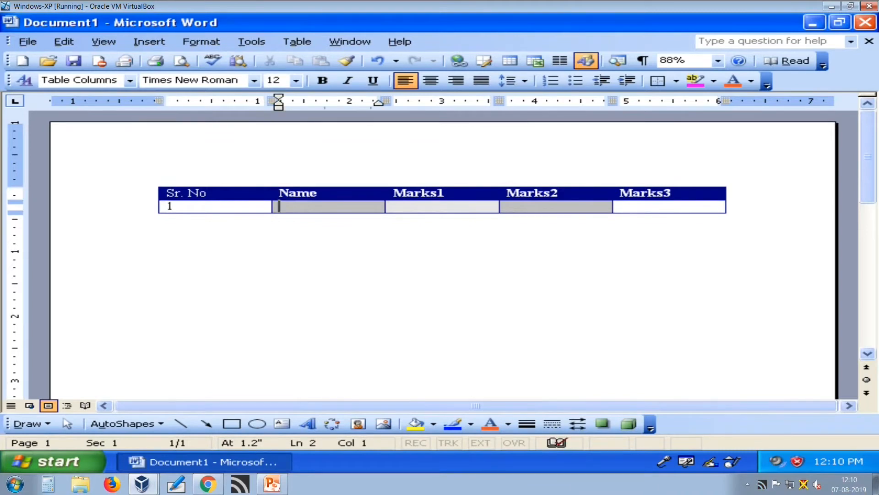
pyautogui.write('Himanshu')
pyautogui.press('Tab')
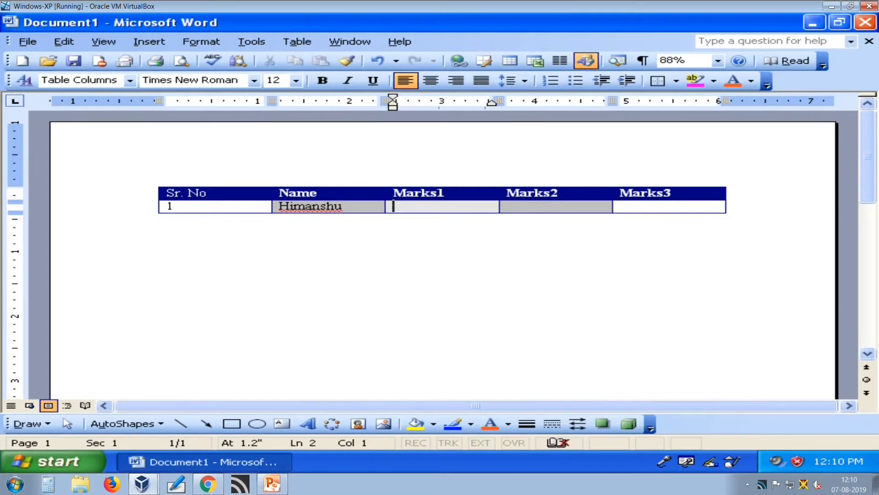
# - Enter the first student's marks as 78, 85 and 85 under Marks1, Marks2 and Marks3
pyautogui.write('78')
pyautogui.press('Tab')
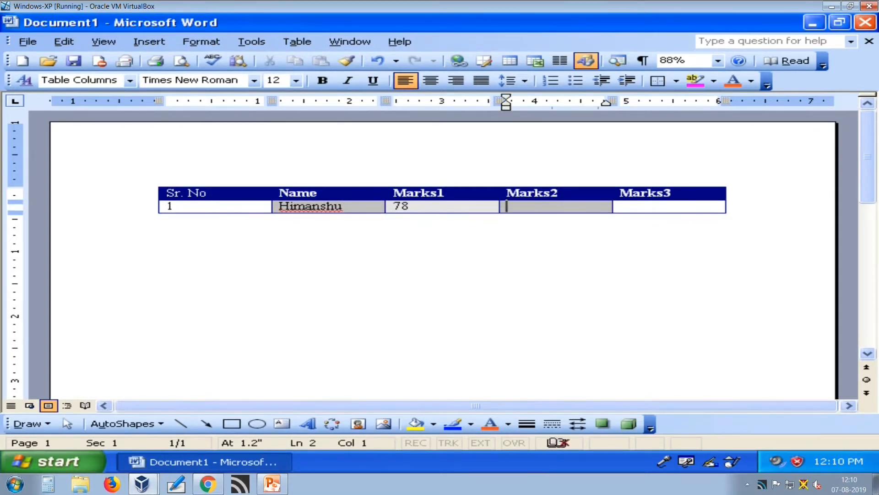
pyautogui.write('85')
pyautogui.press('Tab')
pyautogui.write('8')
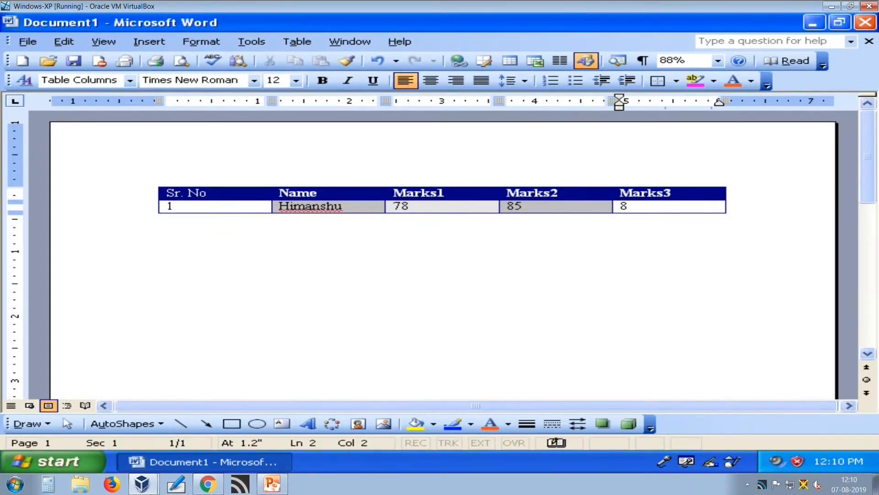
pyautogui.write('5')
pyautogui.click(538, 315)
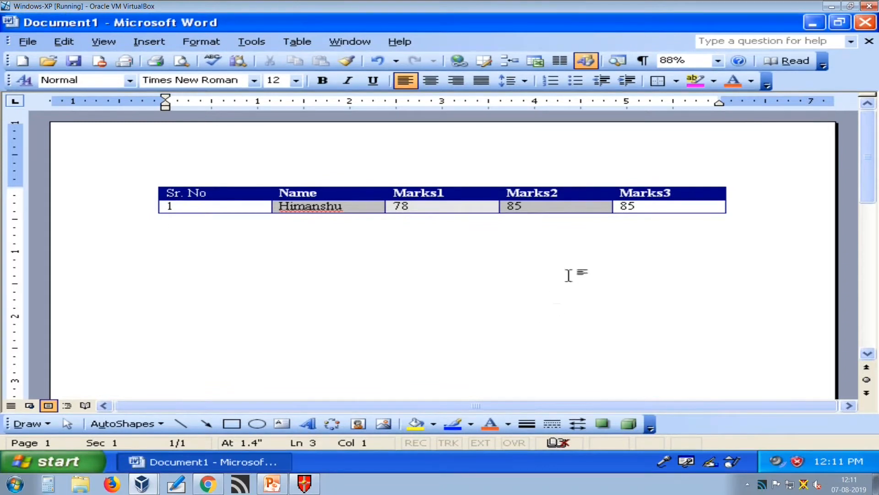
# - Add a row at the end of the table and enter serial number 2 and the second student's name
pyautogui.click(666, 207)
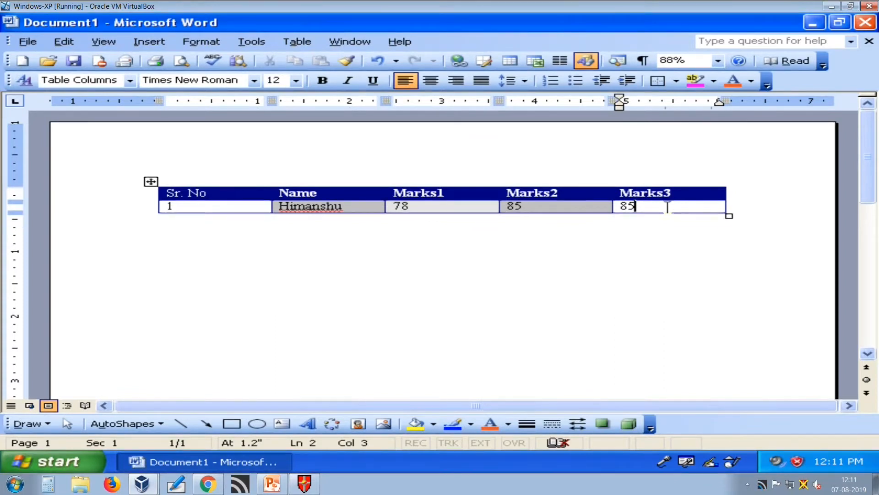
pyautogui.press('Tab')
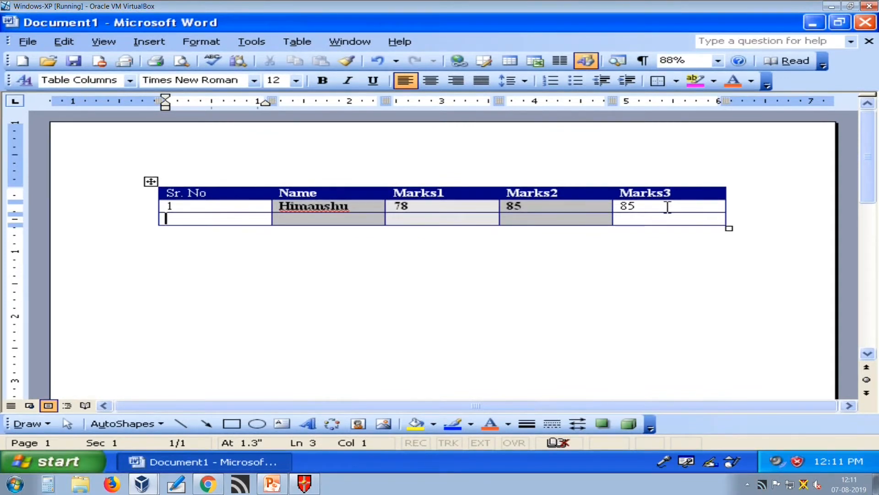
pyautogui.write('2')
pyautogui.press('Tab')
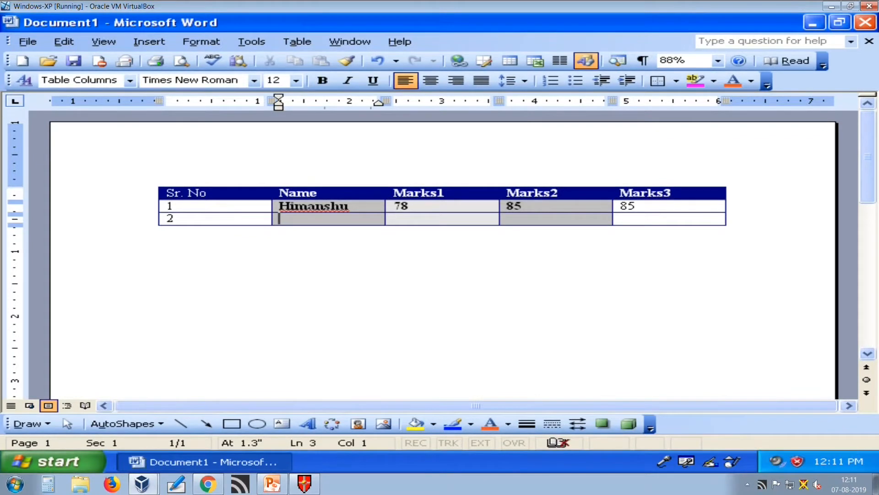
pyautogui.write('Nilesh')
pyautogui.press('Tab')
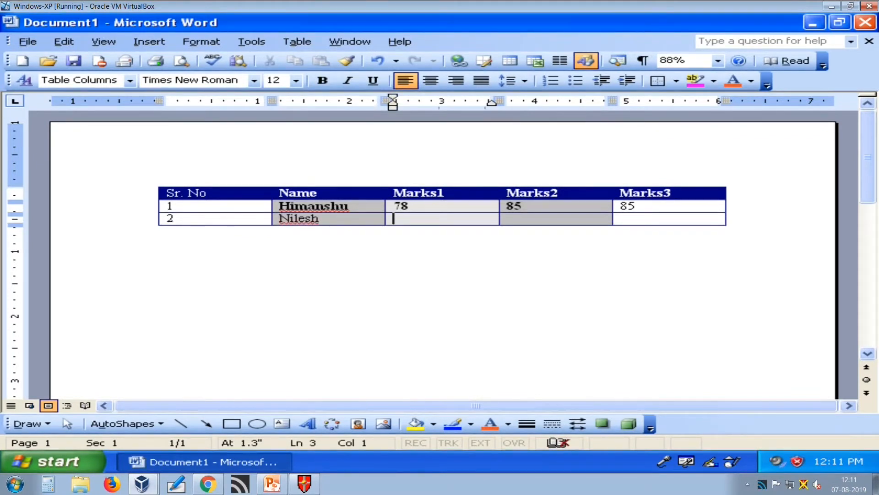
# - Enter the second student's marks as 65, 85 and 88 under Marks1, Marks2 and Marks3
pyautogui.write('65')
pyautogui.press('Tab')
pyautogui.write('85')
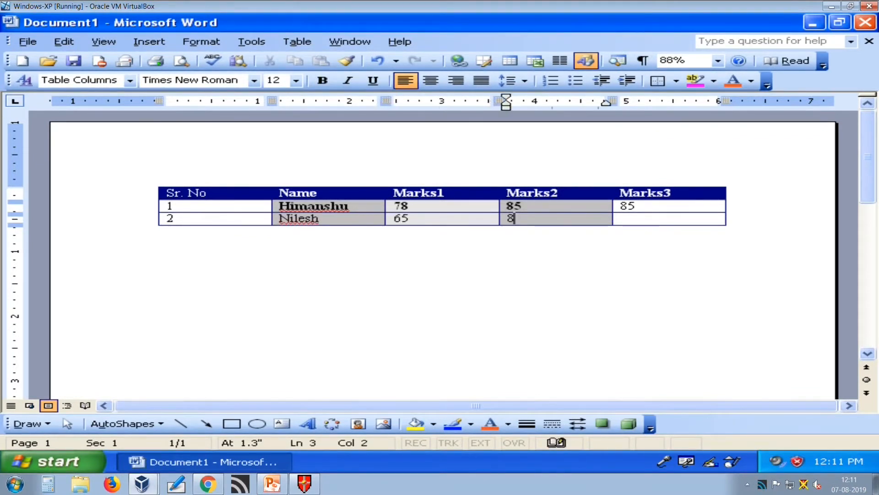
pyautogui.press('Tab')
pyautogui.write('88')
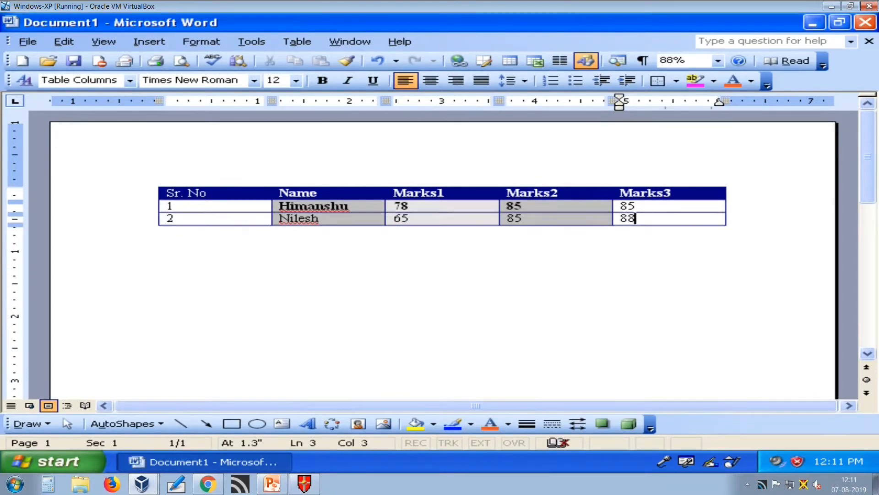
# - Add a row numbered 4 with the student's name and marks 77, 85 and 77, plus another row numbered 5
pyautogui.press('Tab')
pyautogui.write('4')
pyautogui.press('Tab')
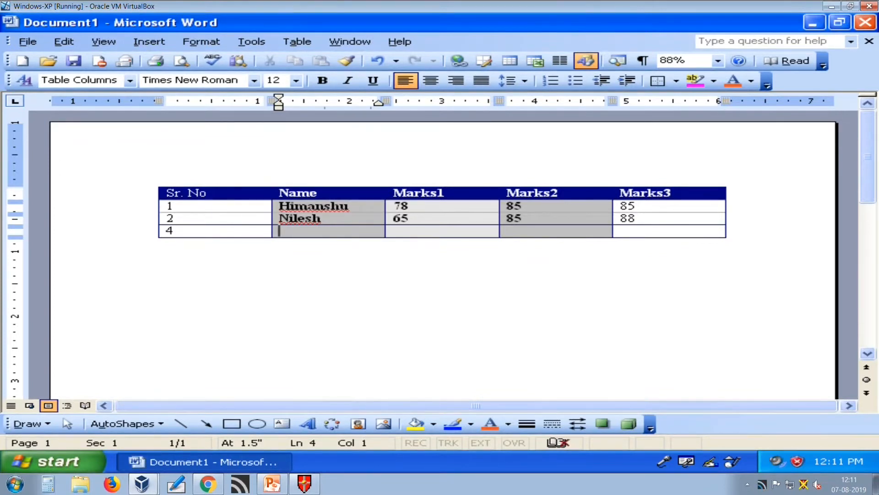
pyautogui.write('Abhishek')
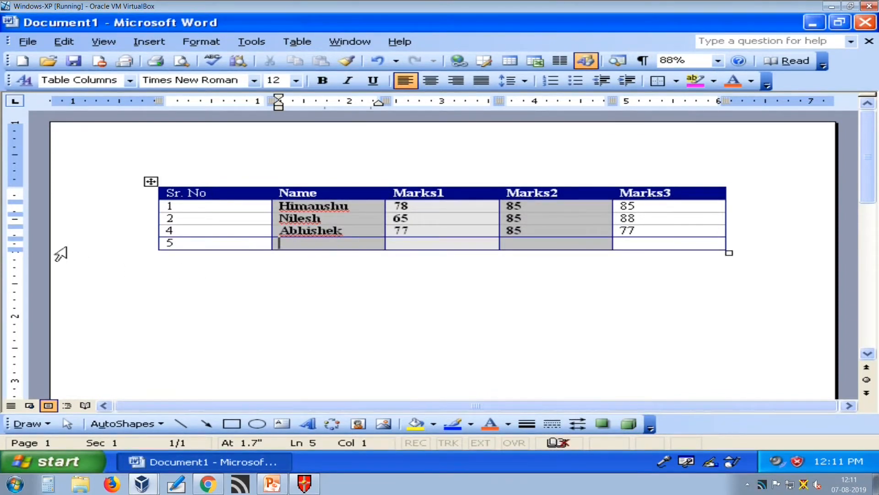
# - Insert a blank row above the row numbered 4
pyautogui.click(145, 235)
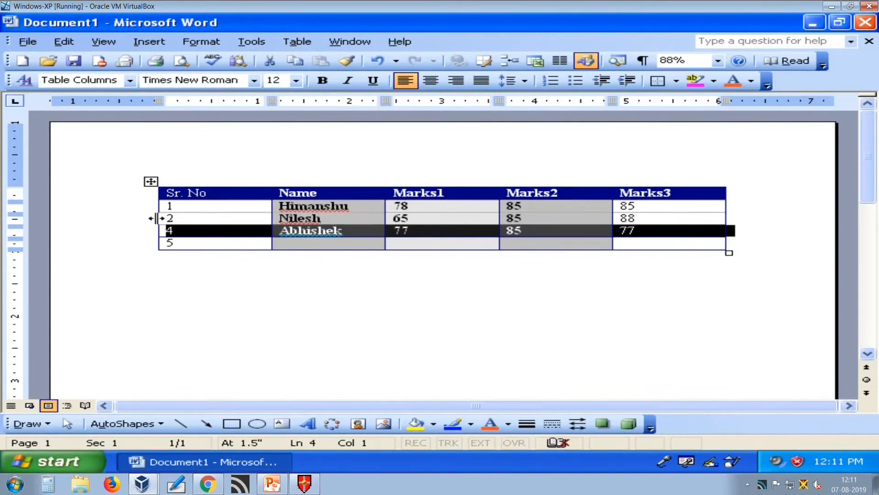
pyautogui.click(300, 42)
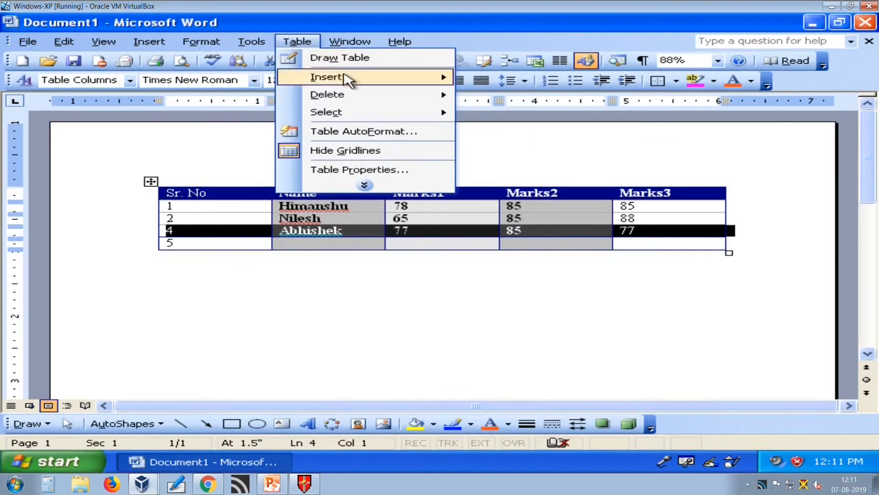
pyautogui.moveTo(359, 78)
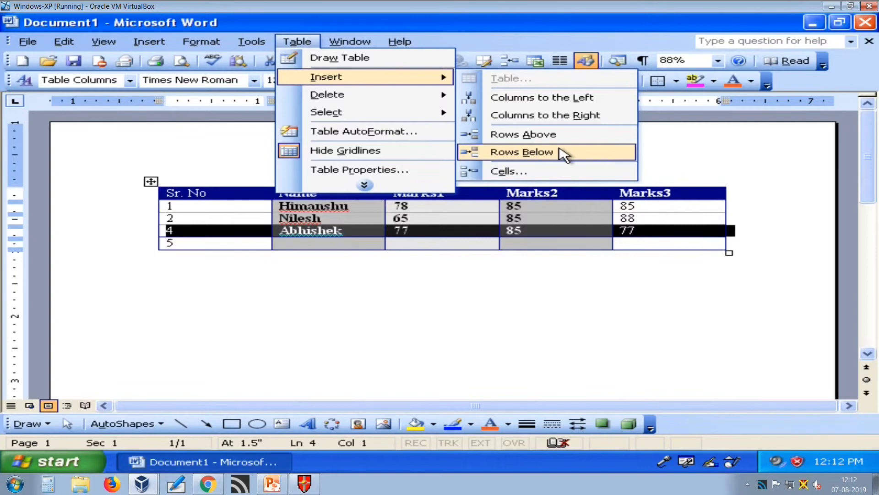
pyautogui.click(545, 138)
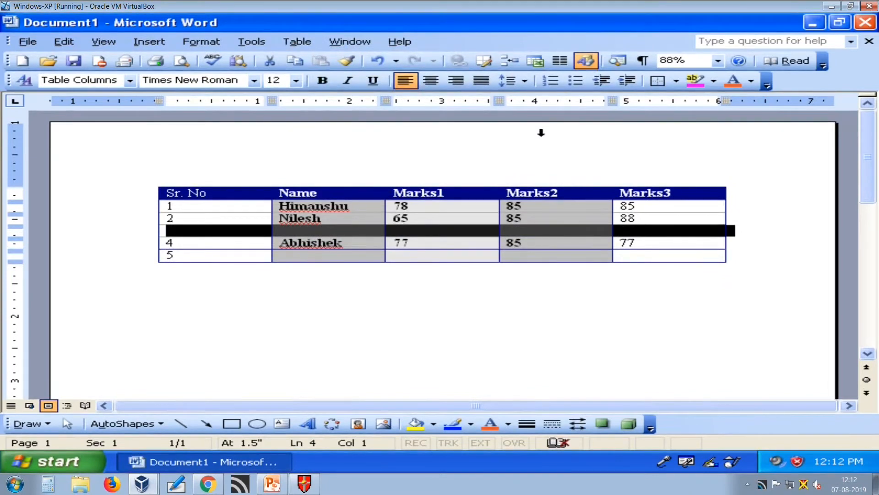
# - Enter serial number 3 and the third student's name in the newly inserted row
pyautogui.press('Left')
pyautogui.write('3')
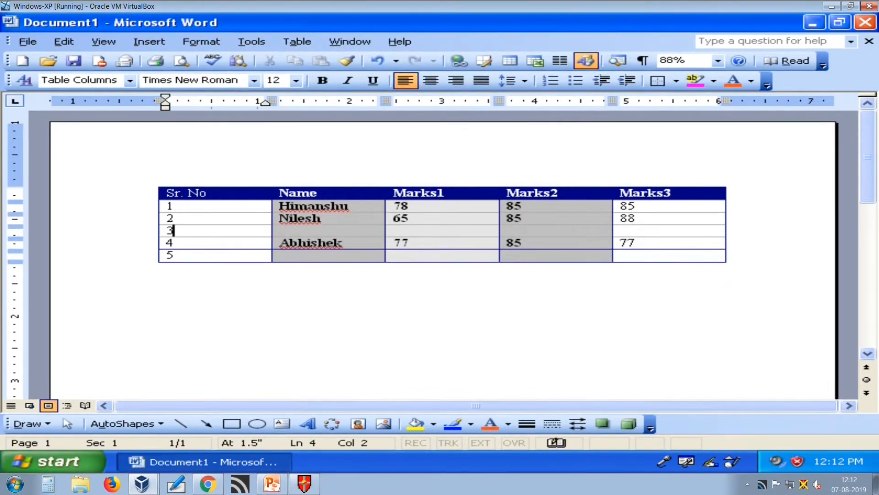
pyautogui.press('Tab')
pyautogui.write('S')
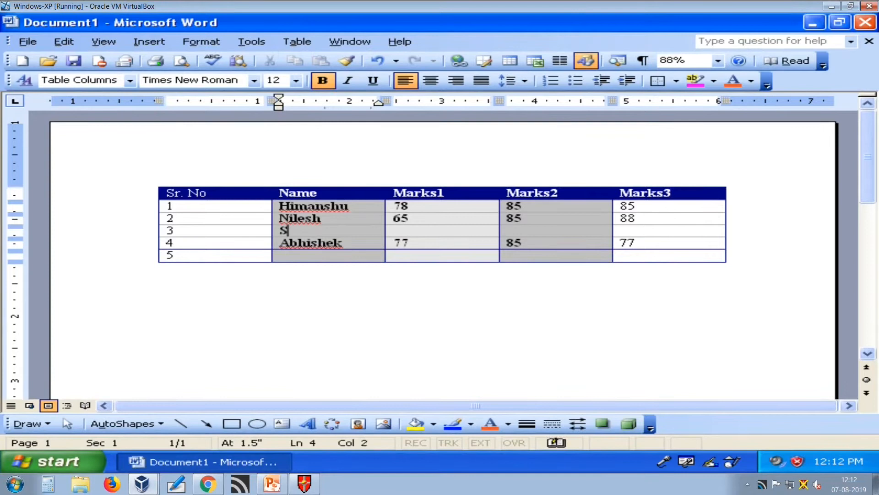
pyautogui.write('avan')
pyautogui.press('Tab')
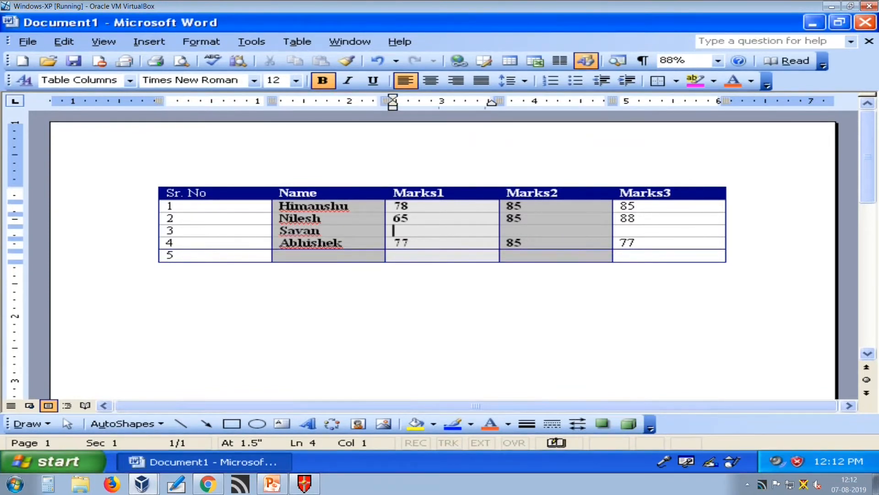
# - Enter the third student's marks as 45, 55 and 66 under Marks1, Marks2 and Marks3
pyautogui.write('45')
pyautogui.press('Tab')
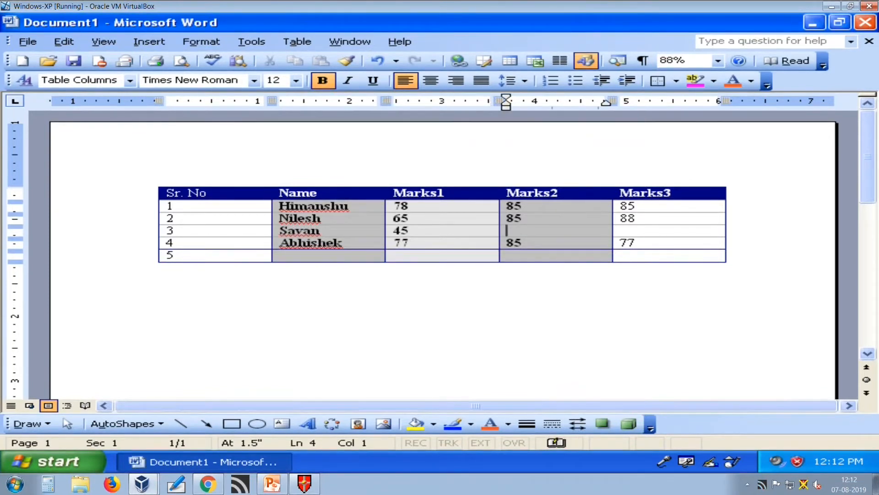
pyautogui.write('55')
pyautogui.press('Tab')
pyautogui.write('66')
pyautogui.press('Tab')
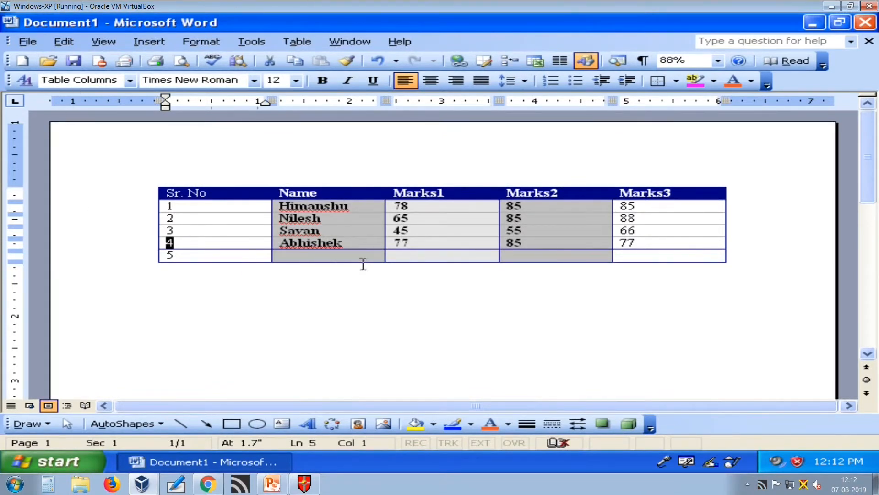
# - Insert a column to the right of Marks3 and give it the heading Total
pyautogui.click(298, 218)
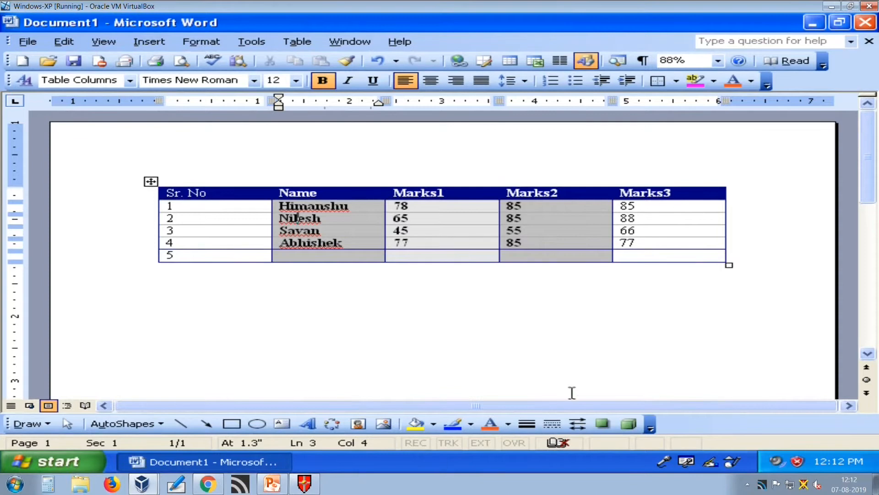
pyautogui.click(688, 213)
pyautogui.click(675, 193)
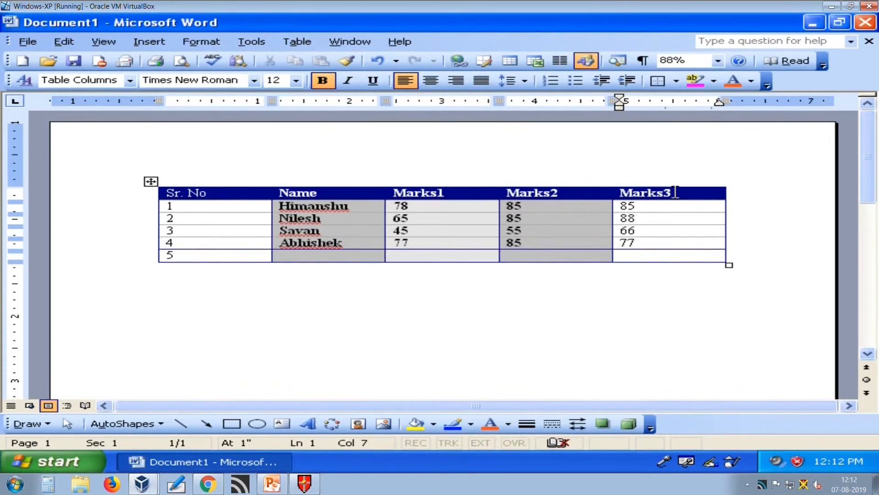
pyautogui.click(301, 45)
pyautogui.moveTo(386, 84)
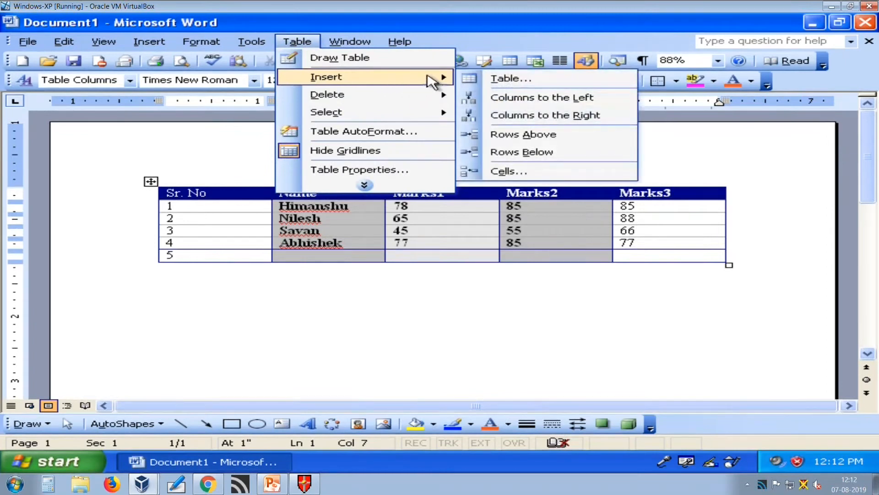
pyautogui.click(556, 120)
pyautogui.click(553, 118)
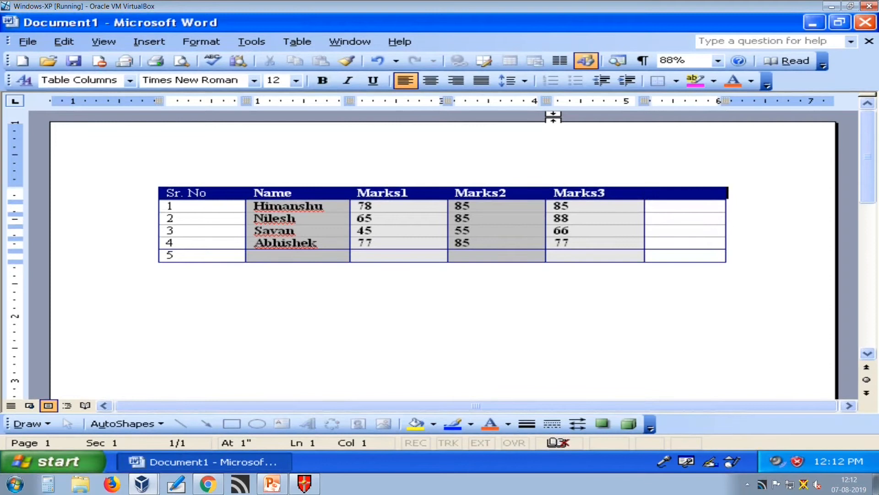
pyautogui.write('Total')
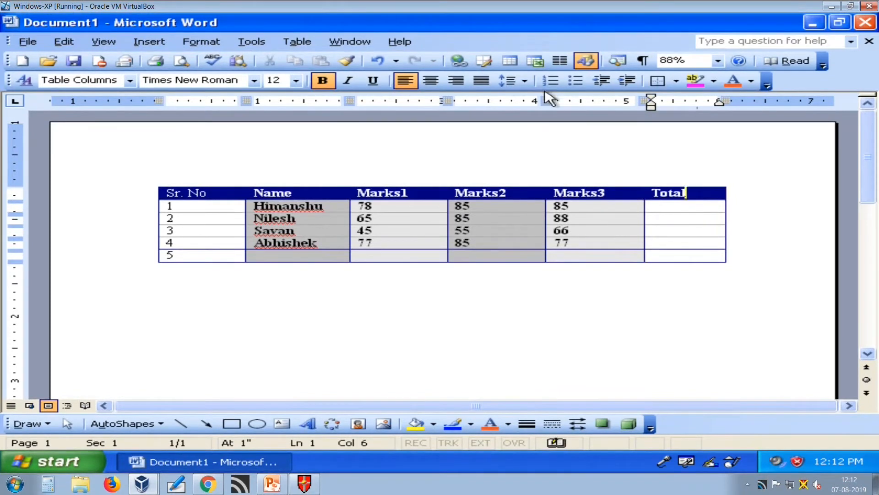
# - Insert a column to the right of Total and give it the heading Percentage
pyautogui.click(286, 50)
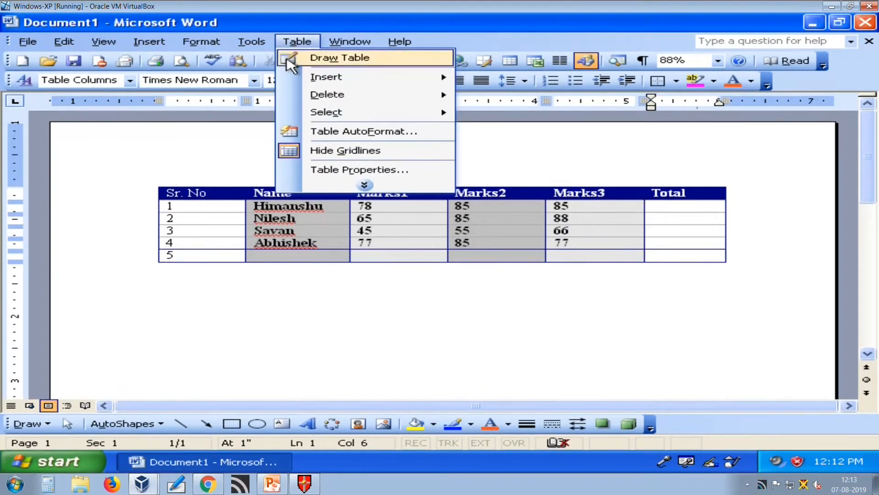
pyautogui.moveTo(338, 79)
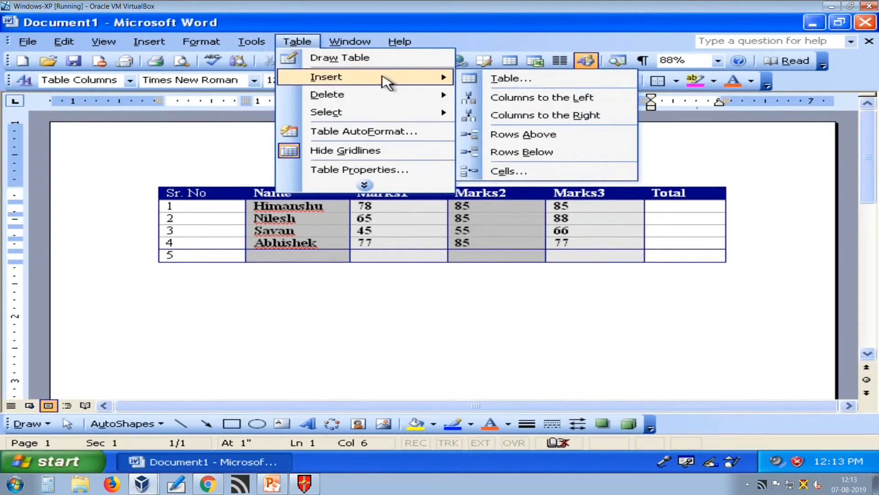
pyautogui.click(554, 116)
pyautogui.press('Left')
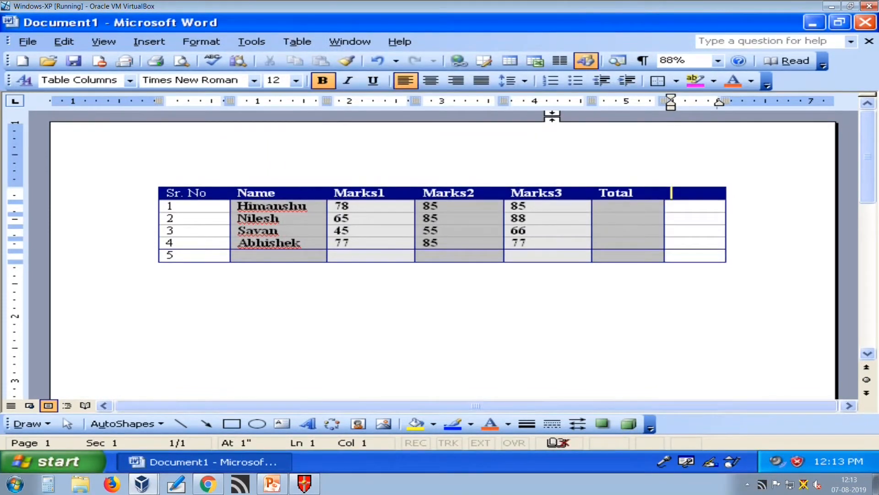
pyautogui.write('Perce')
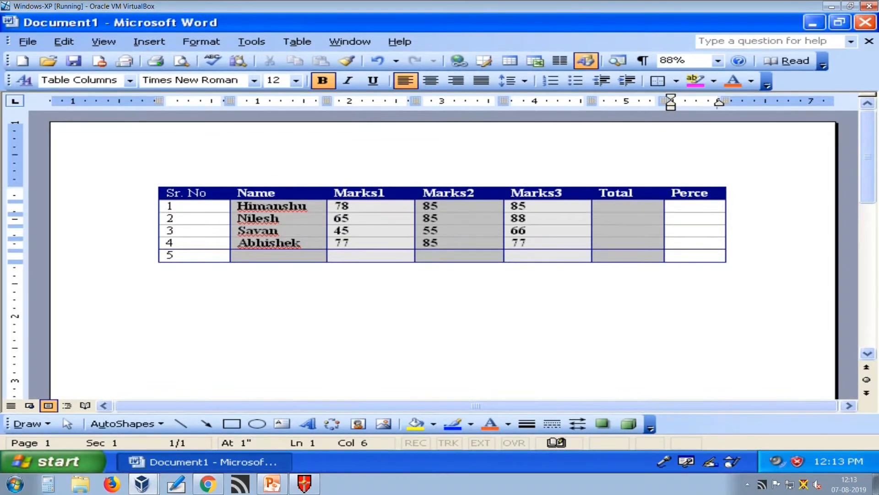
pyautogui.write('ntage')
pyautogui.press('Down')
pyautogui.press('Left')
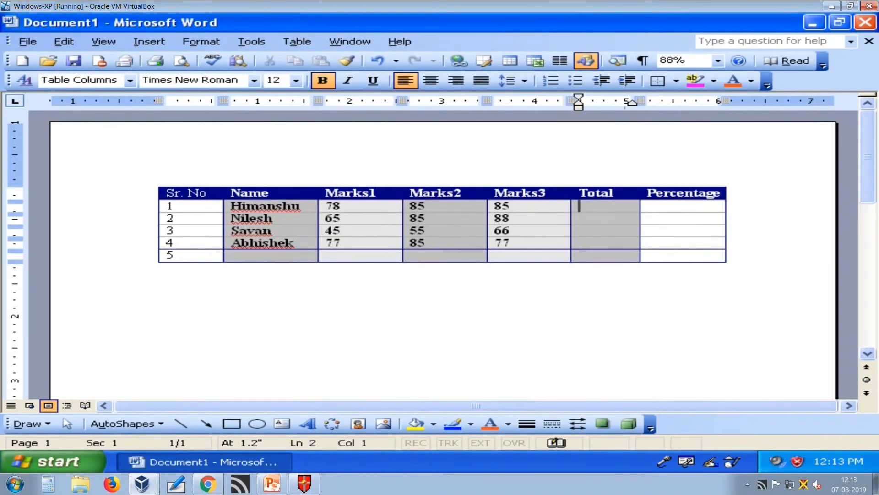
pyautogui.press('Left')
pyautogui.press('Down')
pyautogui.press('Down')
pyautogui.press('Down')
pyautogui.press('Down')
pyautogui.press('Left')
pyautogui.press('Left')
pyautogui.press('Left')
pyautogui.press('Left')
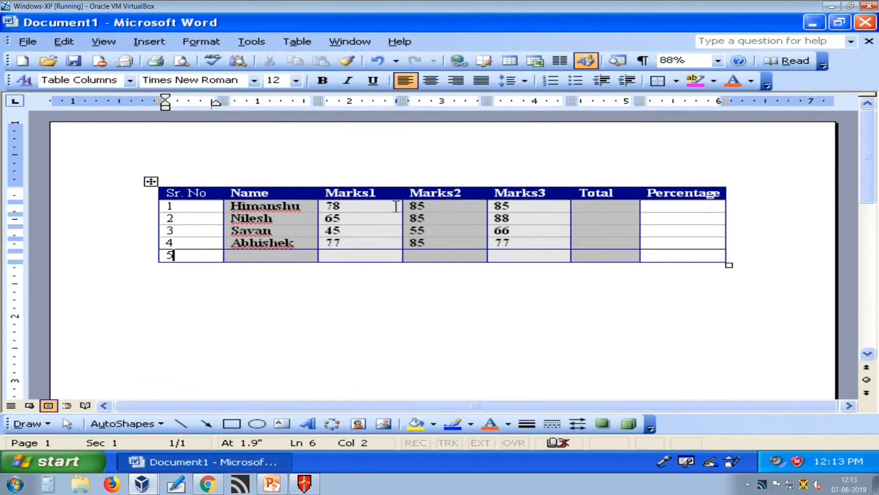
# - Insert a new row above the table's heading row
pyautogui.click(391, 189)
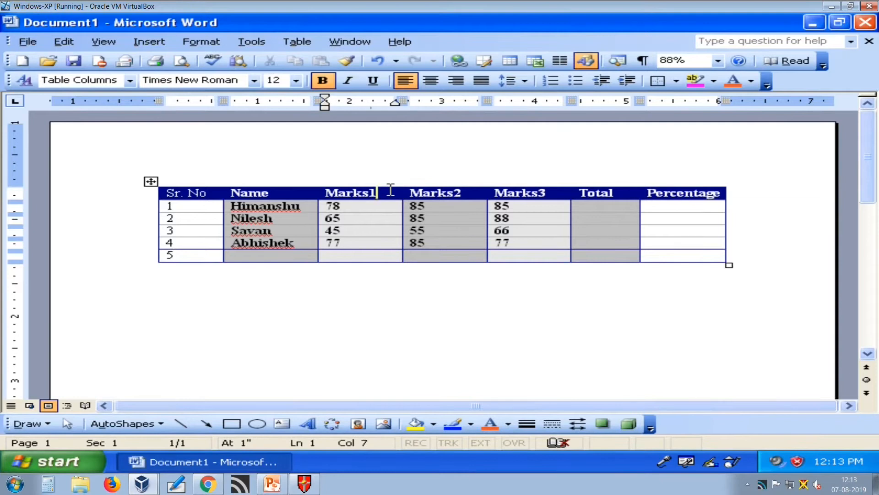
pyautogui.click(295, 40)
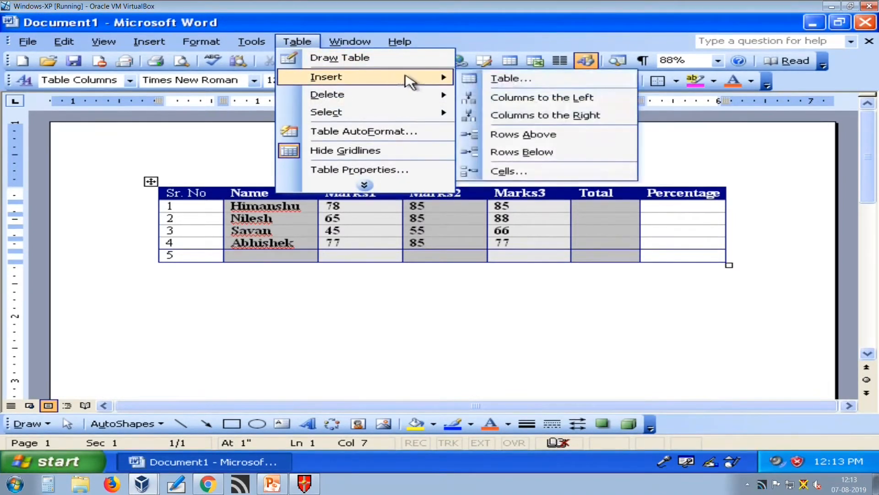
pyautogui.click(510, 132)
pyautogui.click(398, 387)
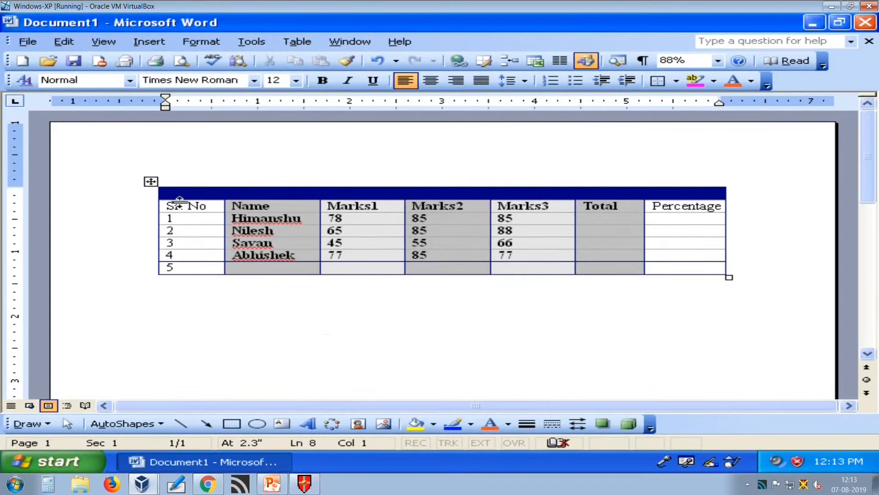
# - Merge all cells of the empty first row into a single cell
pyautogui.moveTo(186, 192); pyautogui.dragTo(675, 184)
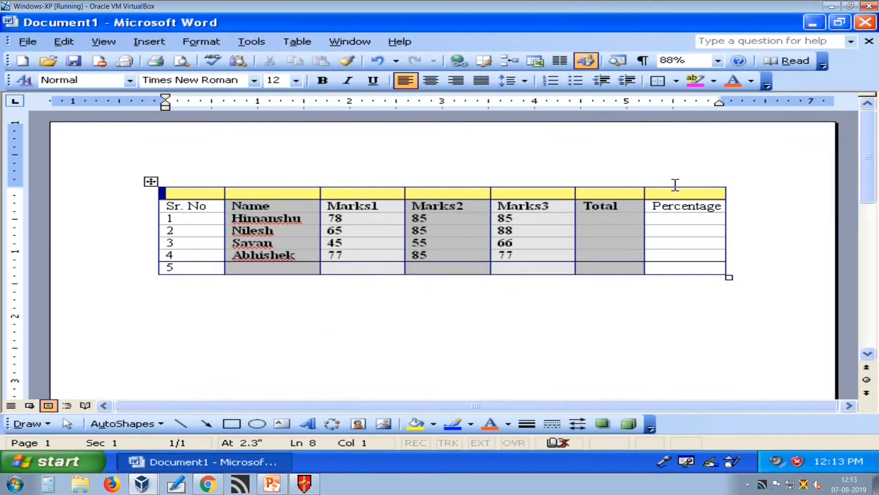
pyautogui.moveTo(675, 185); pyautogui.dragTo(675, 182)
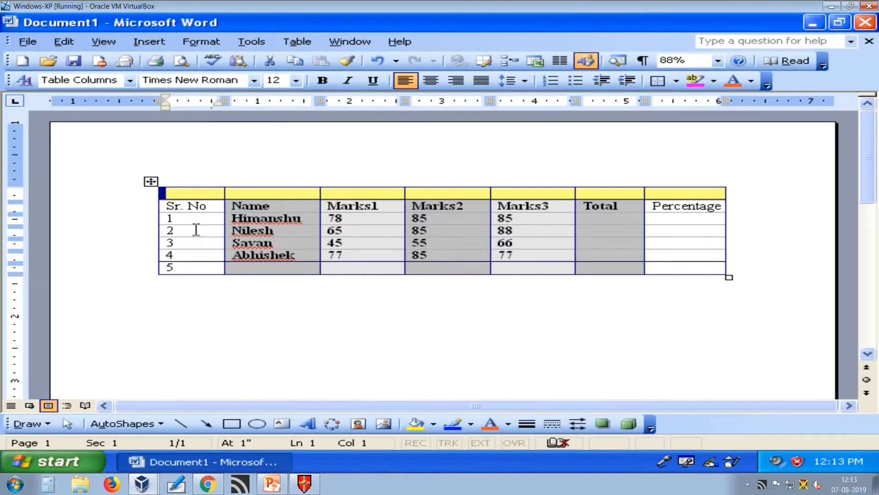
pyautogui.click(296, 41)
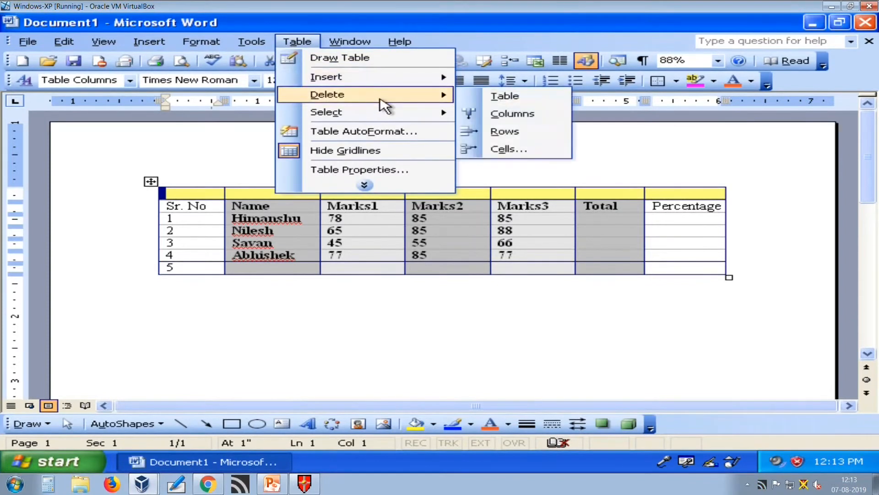
pyautogui.click(372, 186)
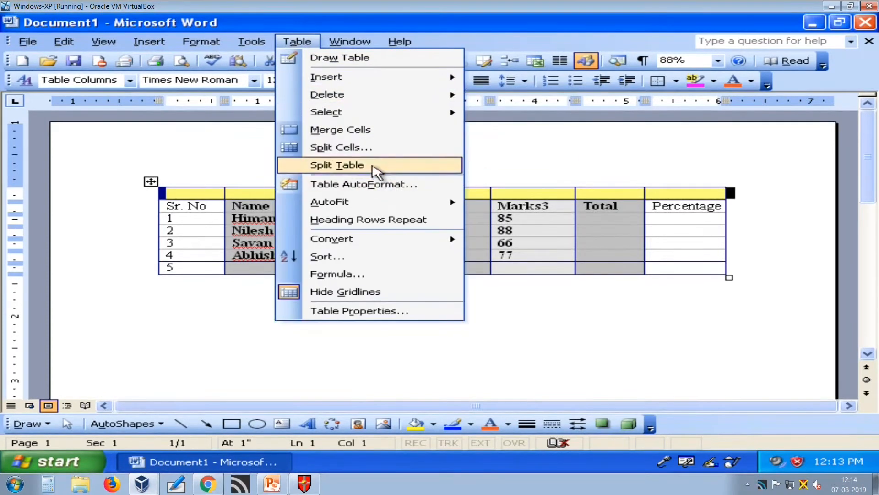
pyautogui.click(349, 132)
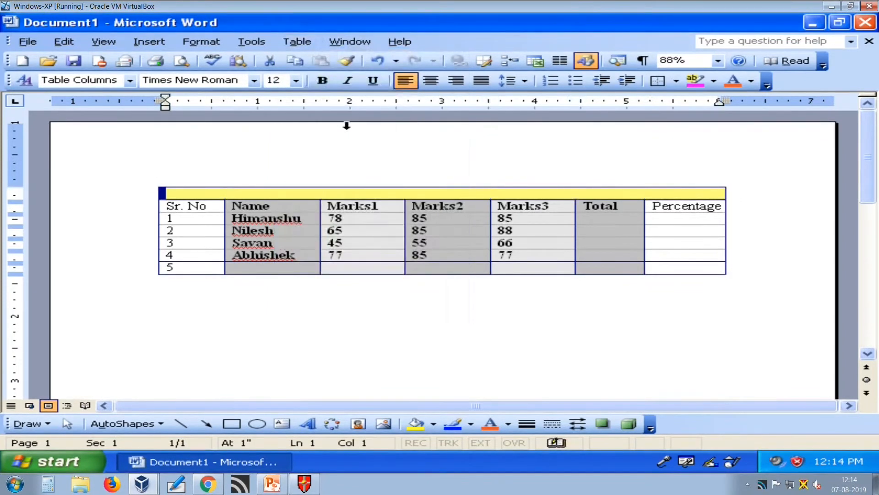
# - Enter the title "Student's MArksheet" in the merged first row and centre it
pyautogui.doubleClick(471, 190)
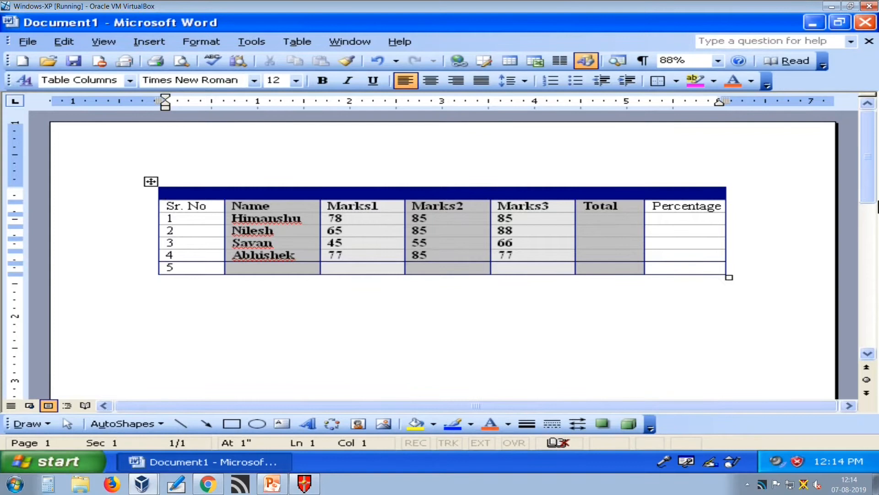
pyautogui.write('Students')
pyautogui.press('BackSpace')
pyautogui.press('Left')
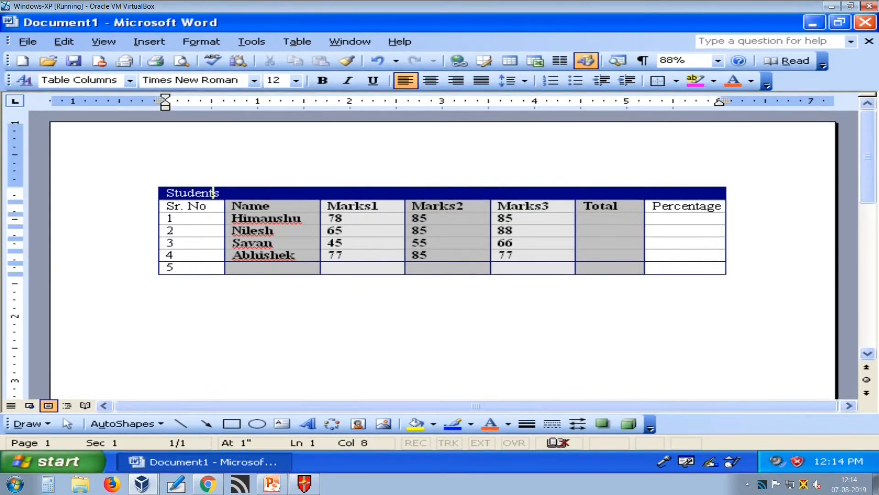
pyautogui.write("'")
pyautogui.write('MArksh')
pyautogui.write('eetr')
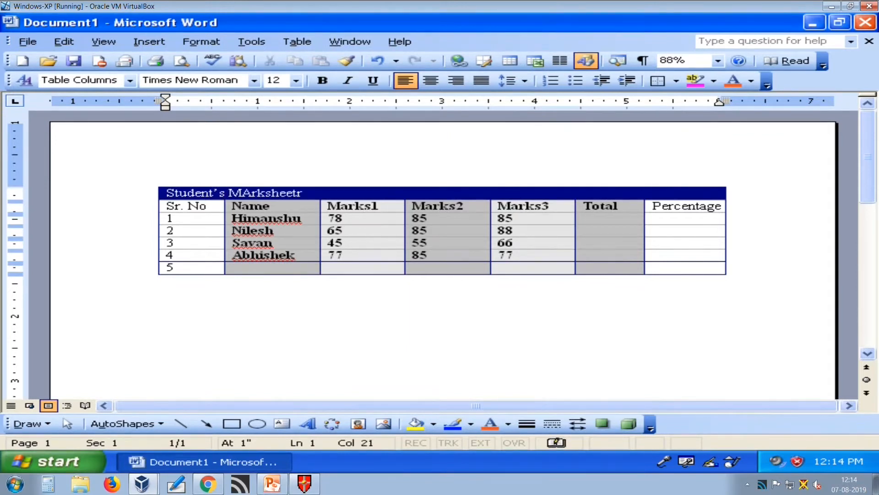
pyautogui.hotkey('ctrl', 'e')
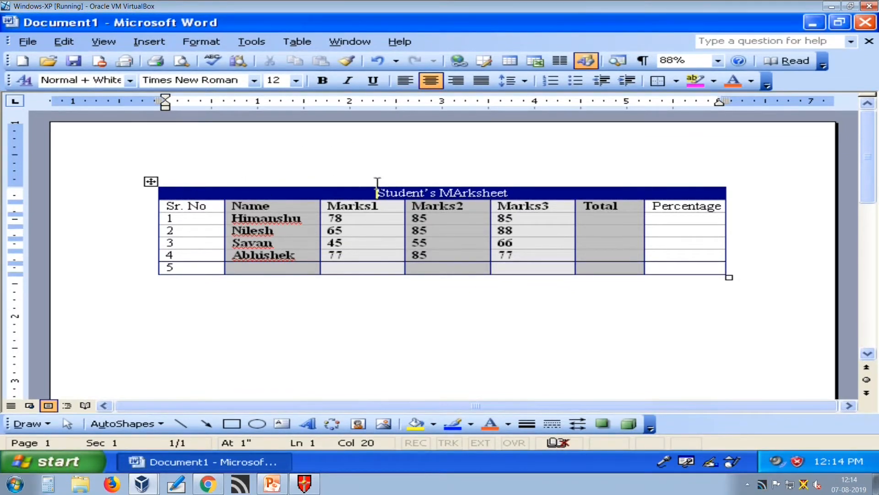
pyautogui.moveTo(377, 185); pyautogui.dragTo(479, 184)
pyautogui.click(523, 183)
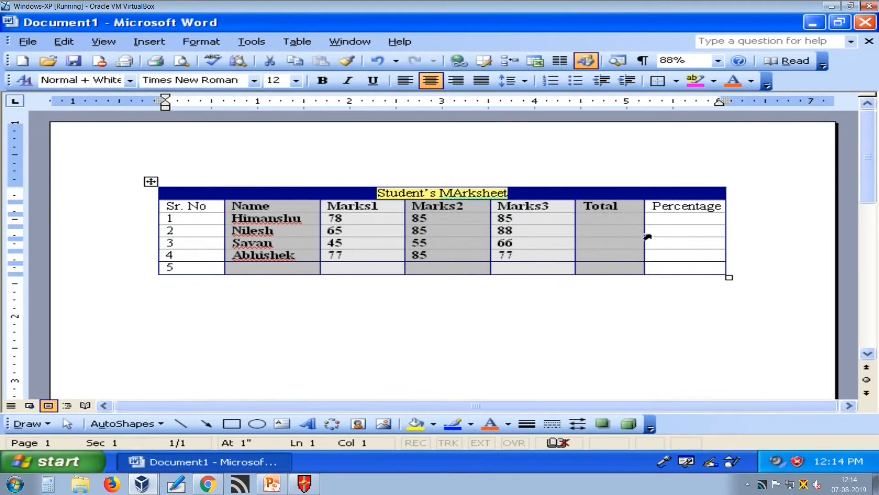
pyautogui.click(605, 225)
pyautogui.click(351, 266)
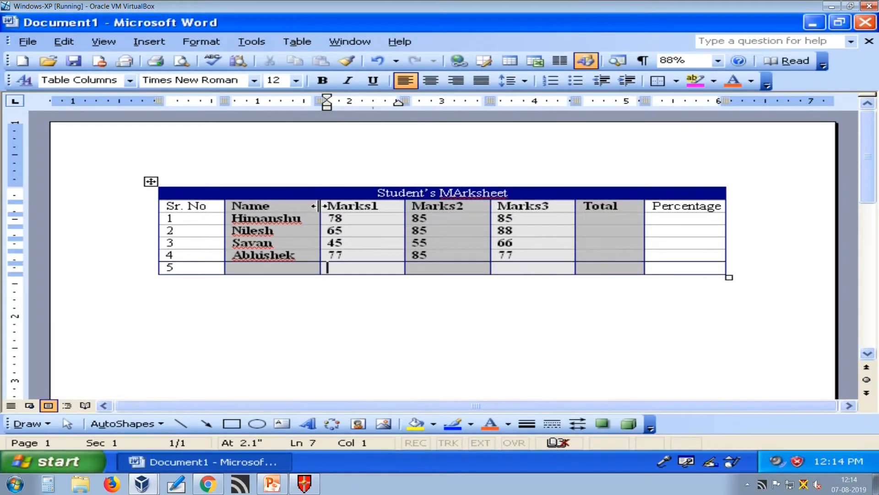
# - Try splitting the Marks1 column's cells into 2 columns and 6 rows with merging before the split enabled, and undo it
pyautogui.click(354, 216)
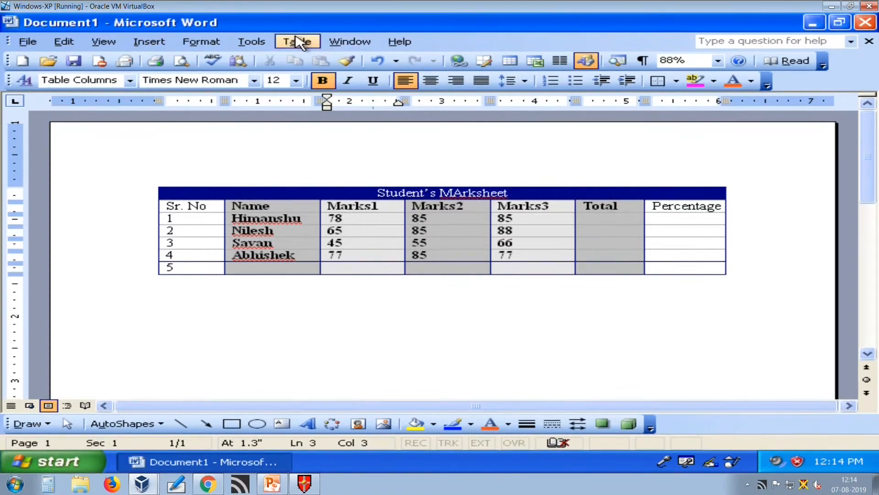
pyautogui.moveTo(350, 201); pyautogui.dragTo(366, 262)
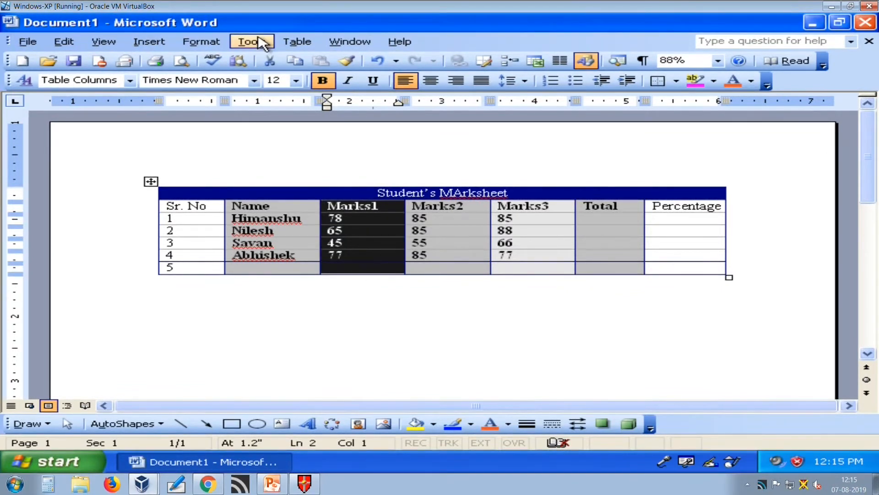
pyautogui.click(291, 44)
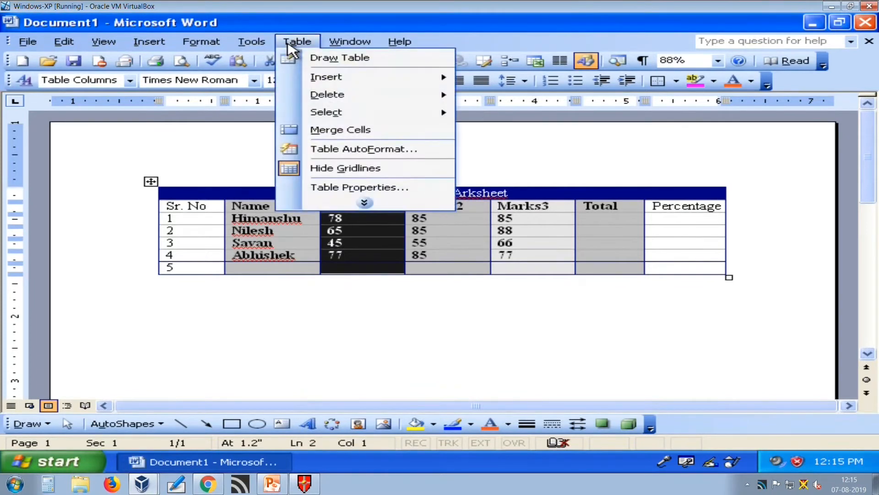
pyautogui.click(363, 203)
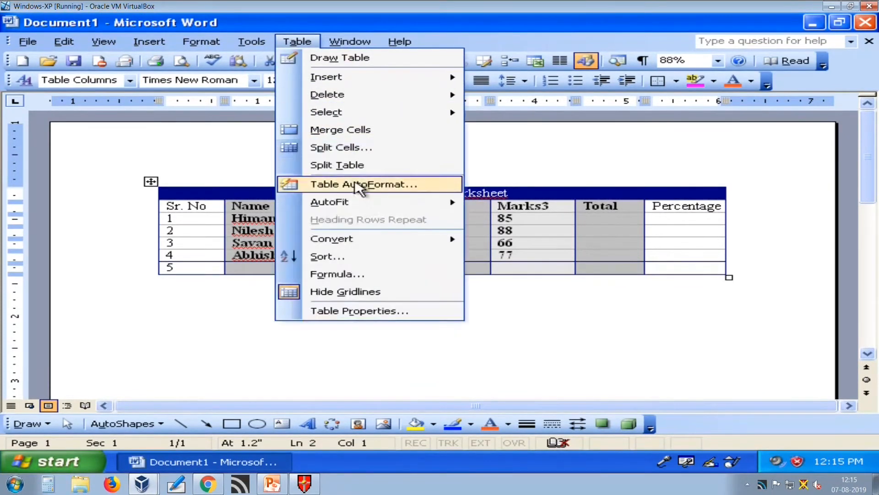
pyautogui.click(352, 149)
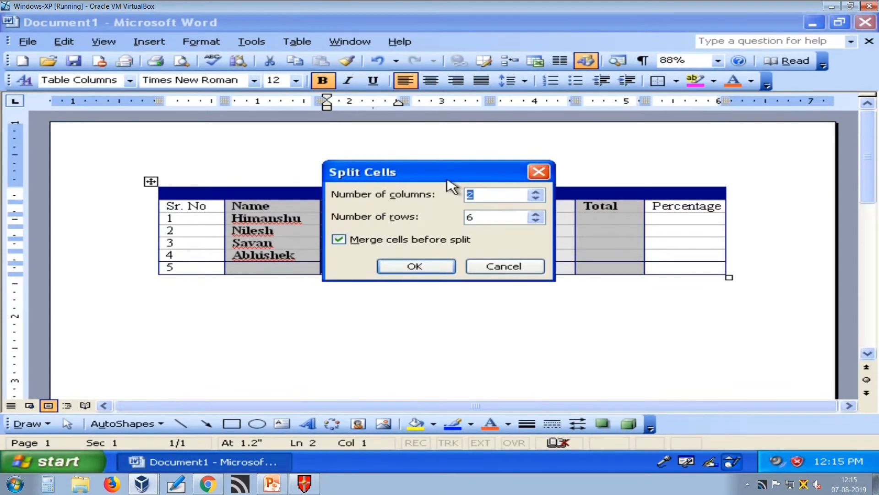
pyautogui.moveTo(446, 181); pyautogui.dragTo(611, 176)
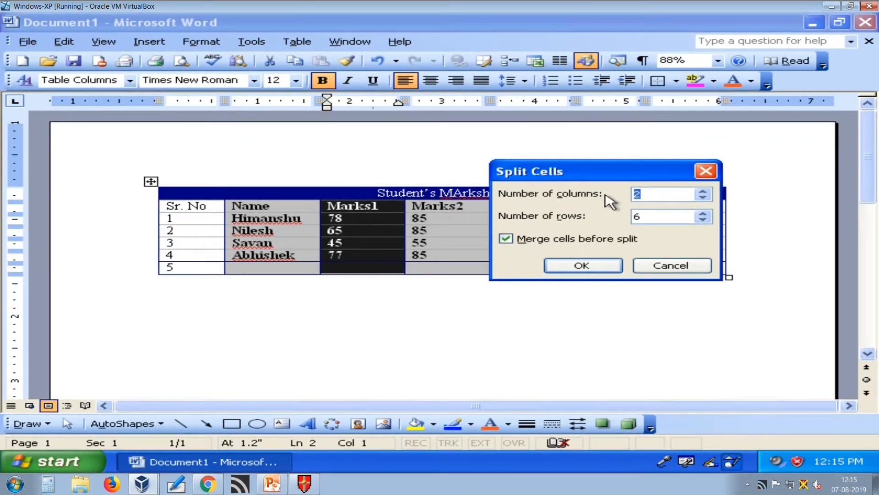
pyautogui.click(581, 270)
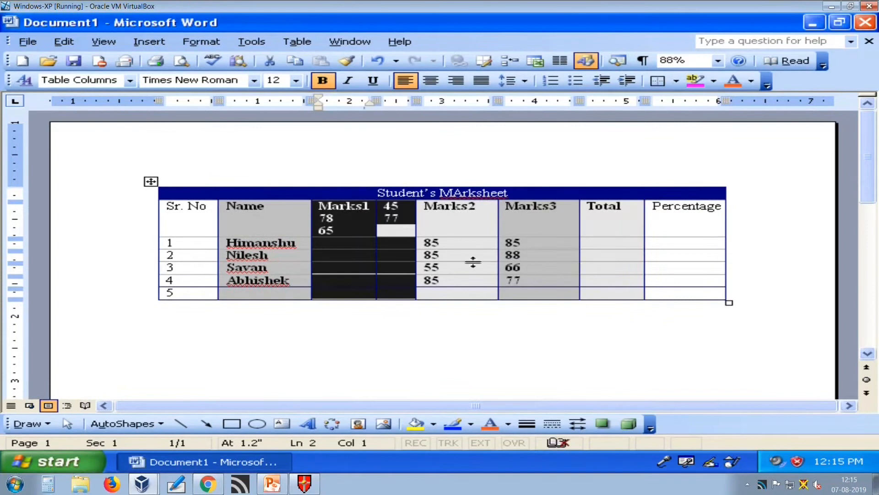
pyautogui.click(388, 244)
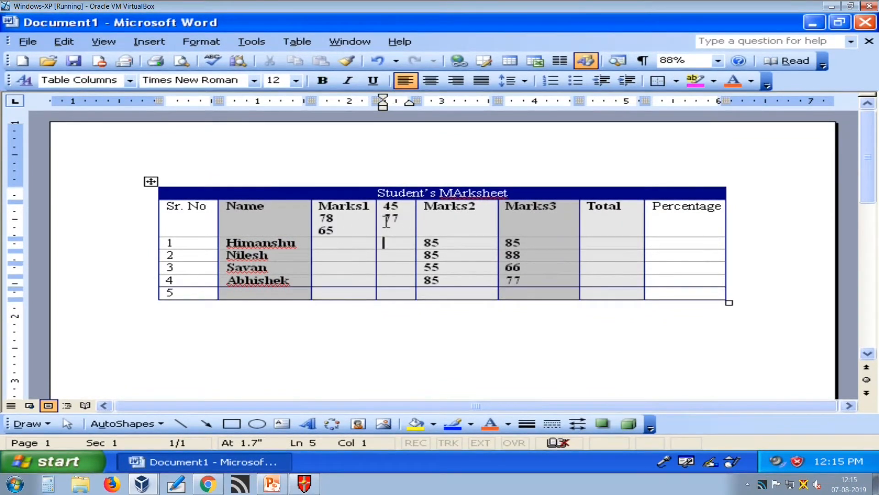
pyautogui.hotkey('ctrl', 'z')
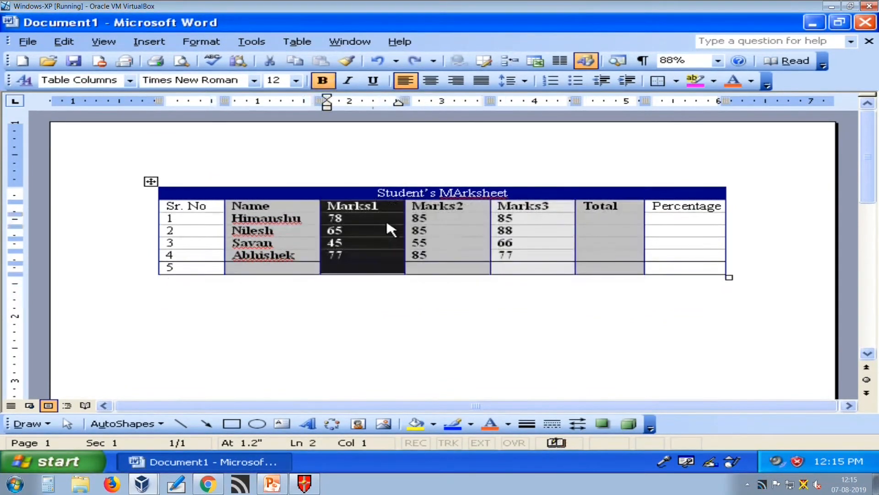
# - Split the Marks1 column's cells into 2 columns with merging before the split disabled
pyautogui.click(299, 43)
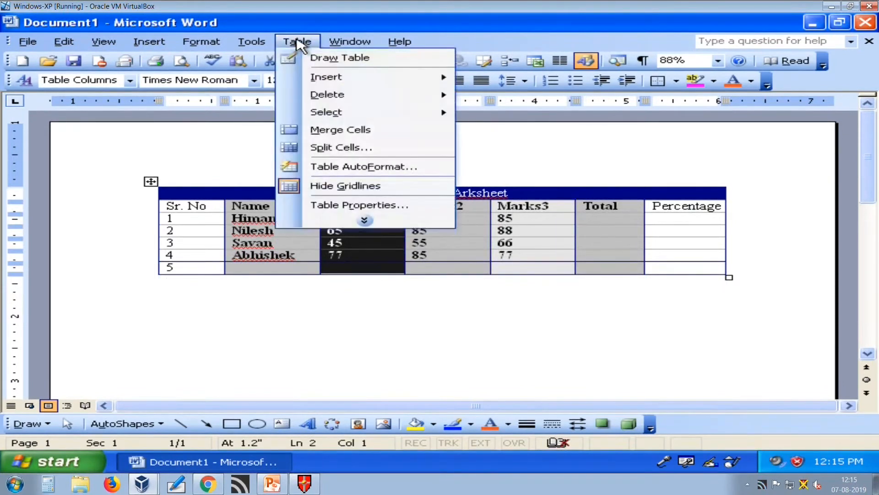
pyautogui.click(346, 146)
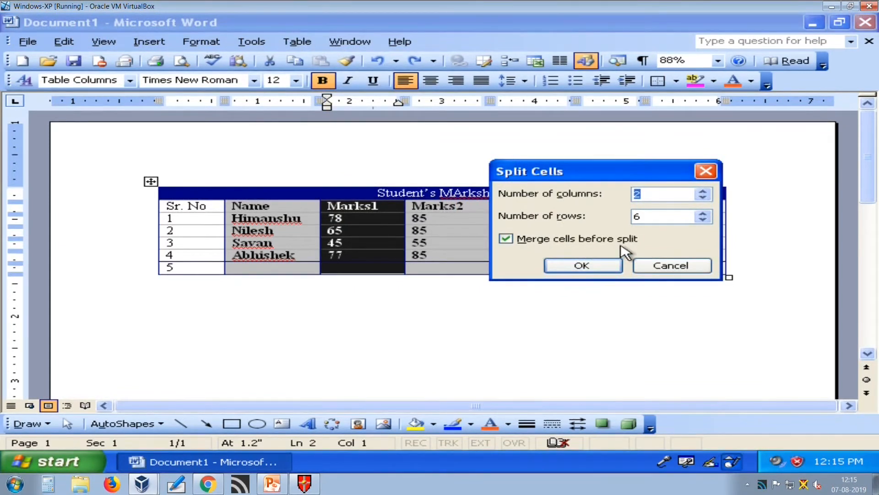
pyautogui.click(536, 245)
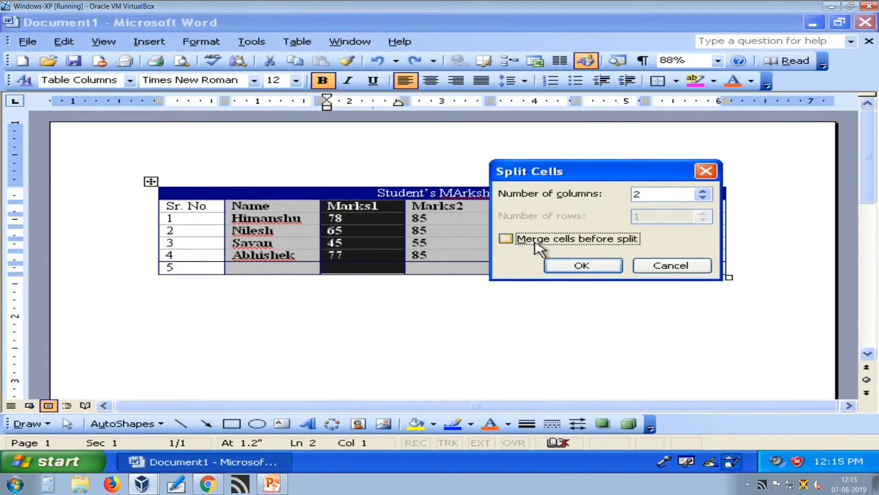
pyautogui.click(586, 274)
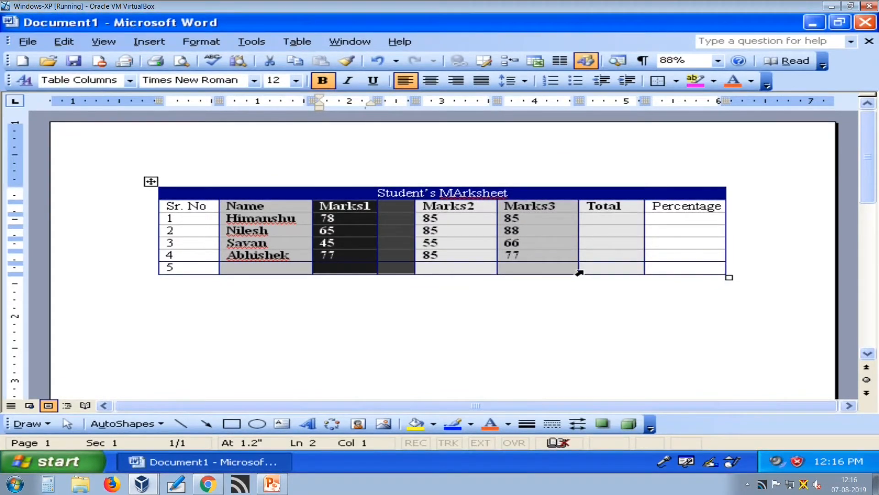
# - Rename the Marks1 heading as Theory and give the empty column beside it the heading Practical
pyautogui.press('Left')
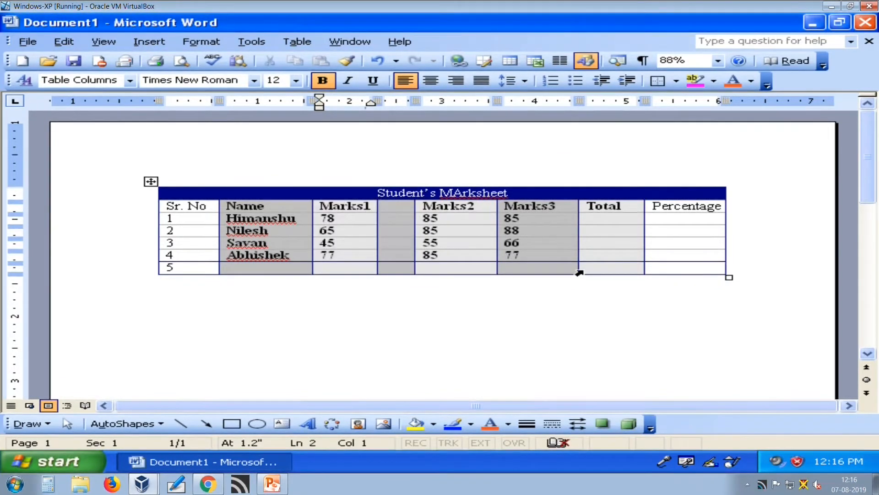
pyautogui.hotkey('shift', 'Right')
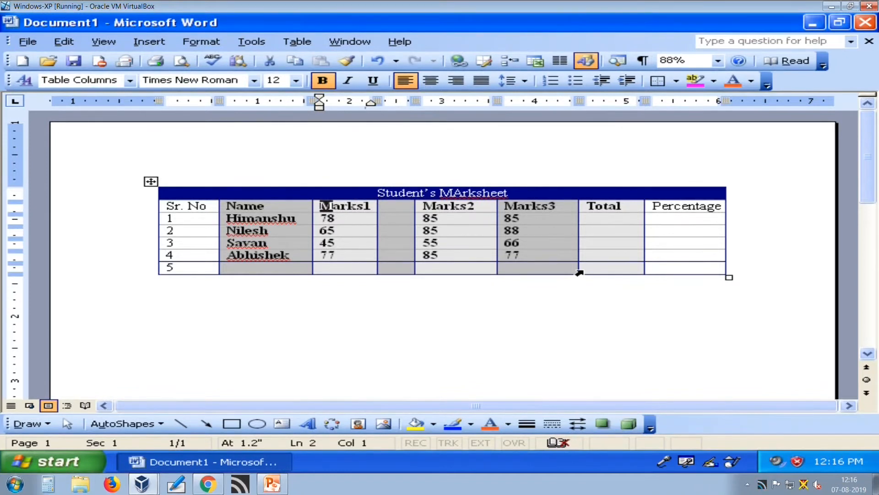
pyautogui.hotkey('shift', 'End')
pyautogui.write('Theory')
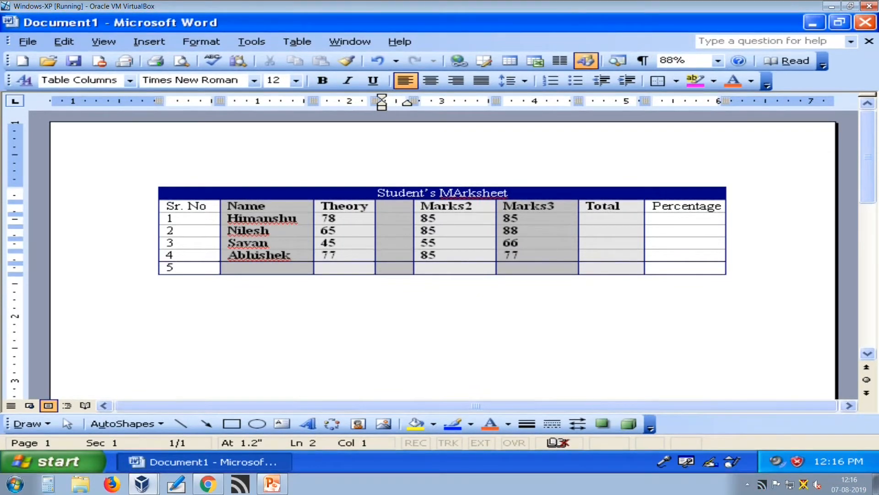
pyautogui.write('Pre')
pyautogui.press('BackSpace')
pyautogui.write('actical')
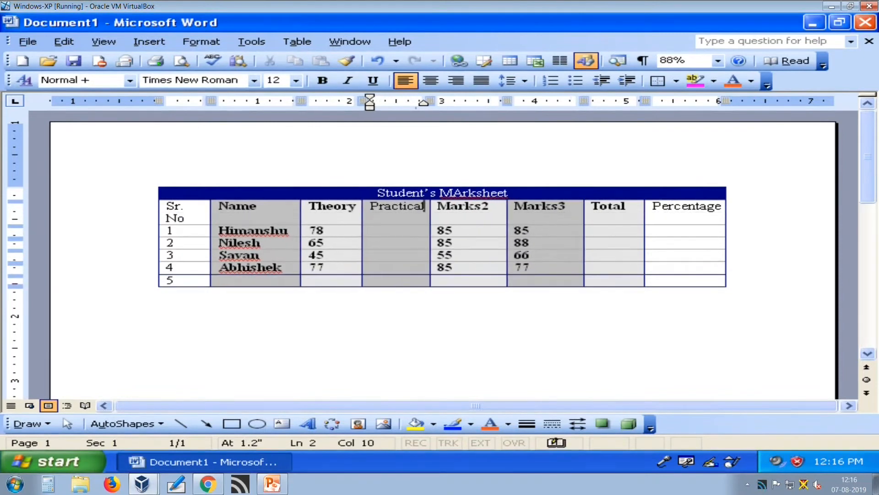
pyautogui.press('Down')
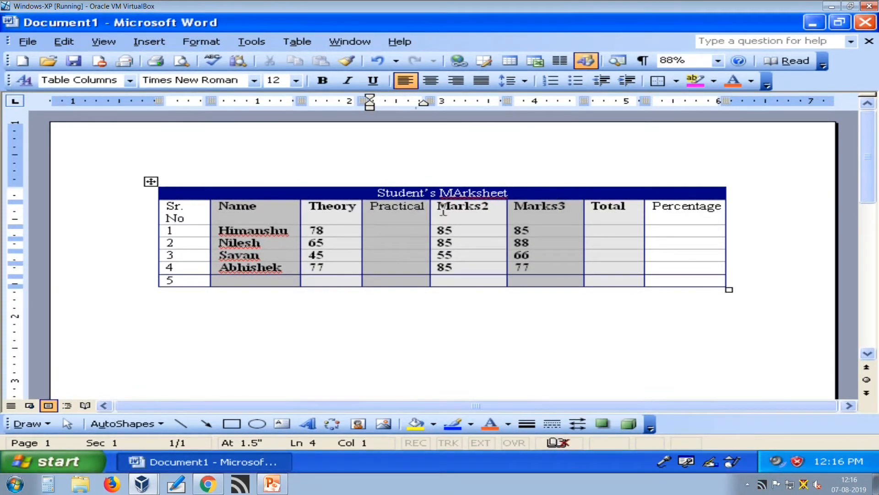
# - Copy the Marks2 heading's formatting onto the Practical heading with Format Painter
pyautogui.click(465, 210)
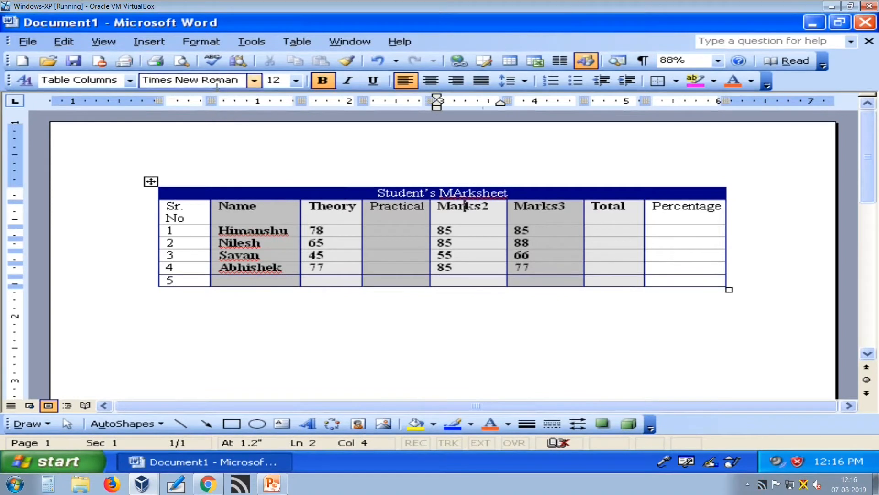
pyautogui.click(347, 61)
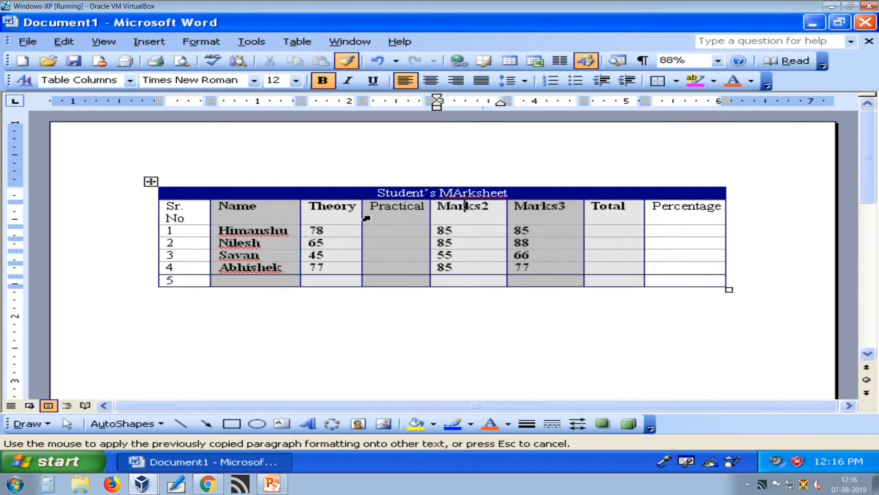
pyautogui.moveTo(368, 205)
pyautogui.mouseDown()
pyautogui.moveTo(435, 206)
pyautogui.moveTo(425, 206)
pyautogui.mouseUp()
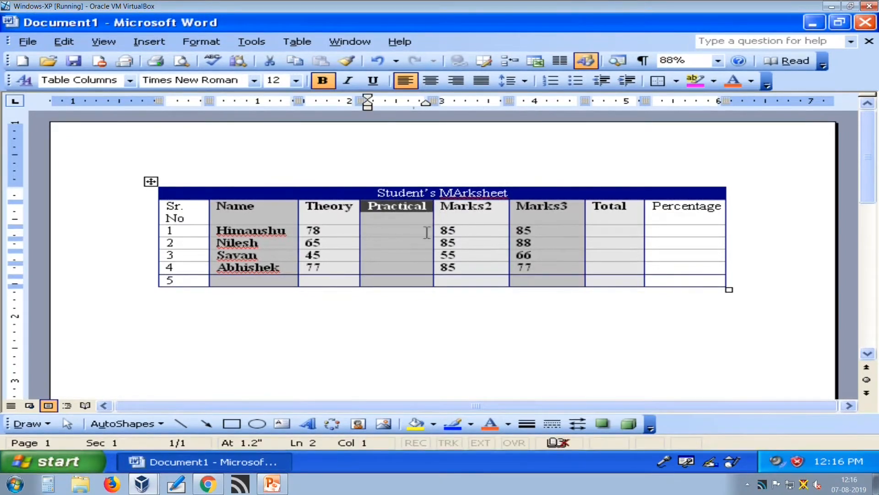
pyautogui.click(405, 235)
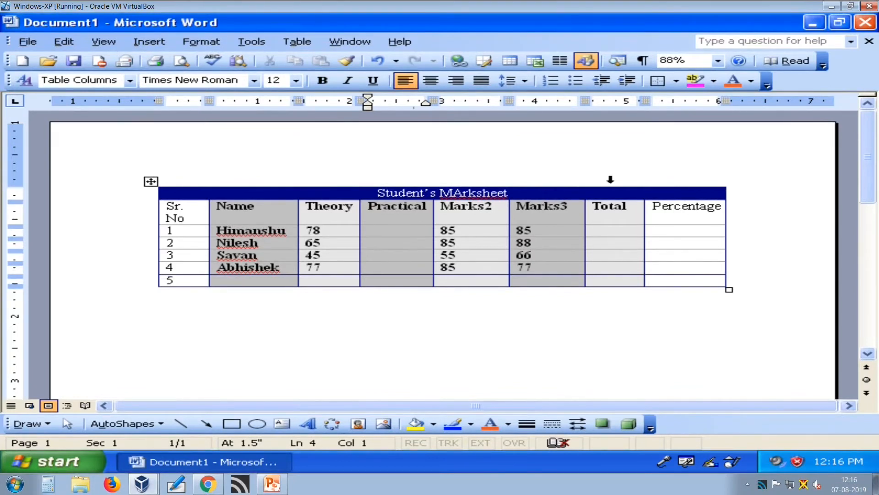
# - Make the Percentage heading bold
pyautogui.doubleClick(668, 207)
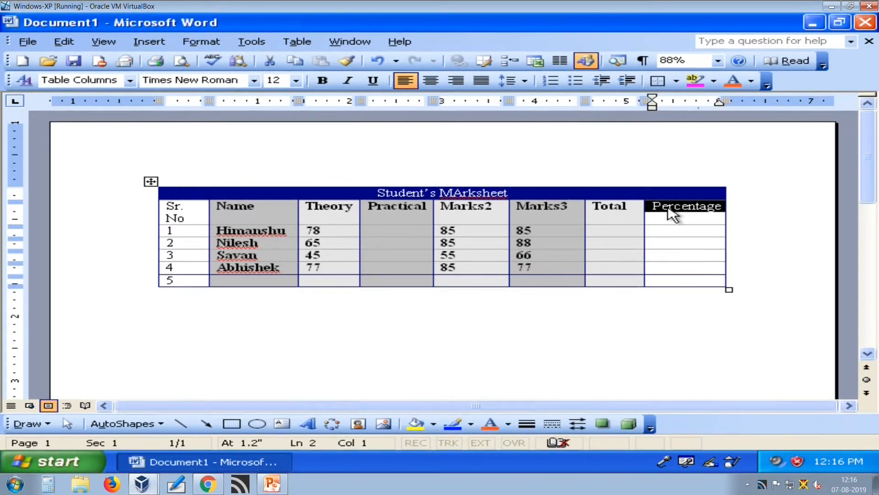
pyautogui.hotkey('ctrl', 'b')
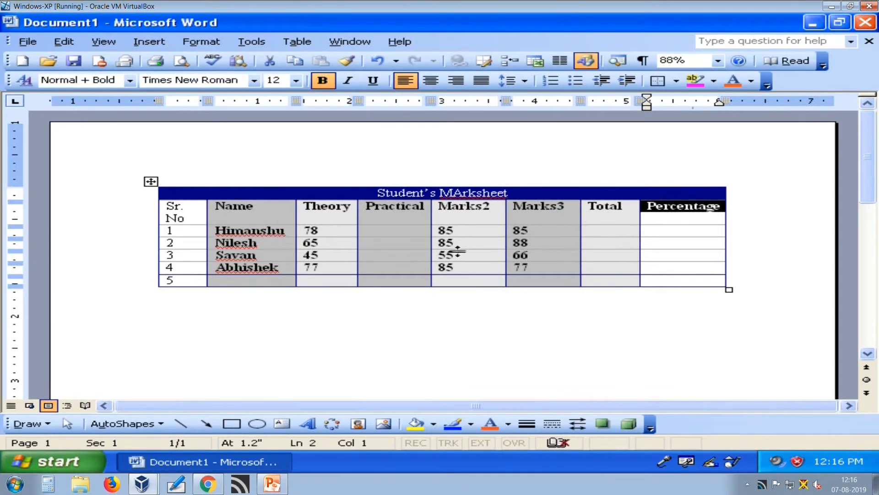
pyautogui.click(400, 232)
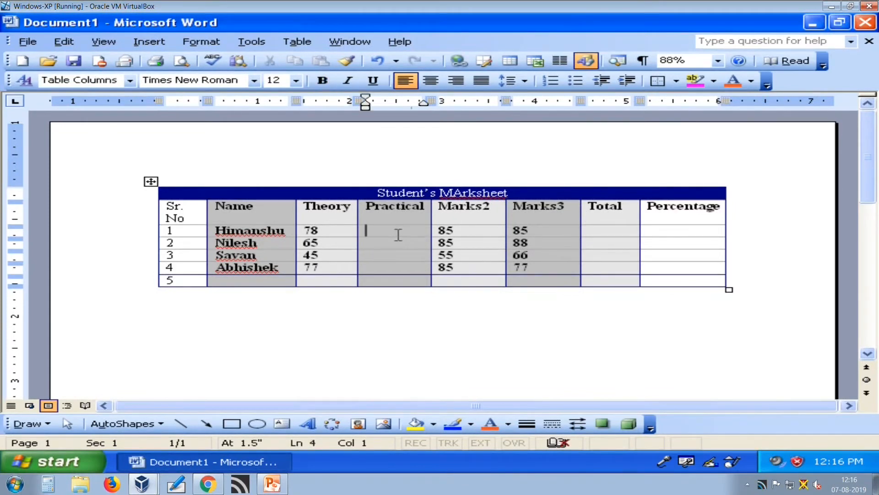
pyautogui.click(675, 229)
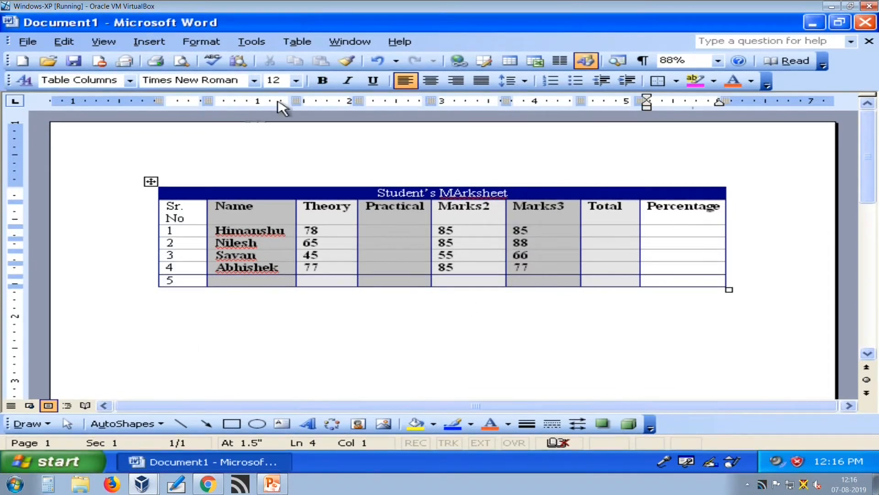
pyautogui.click(297, 42)
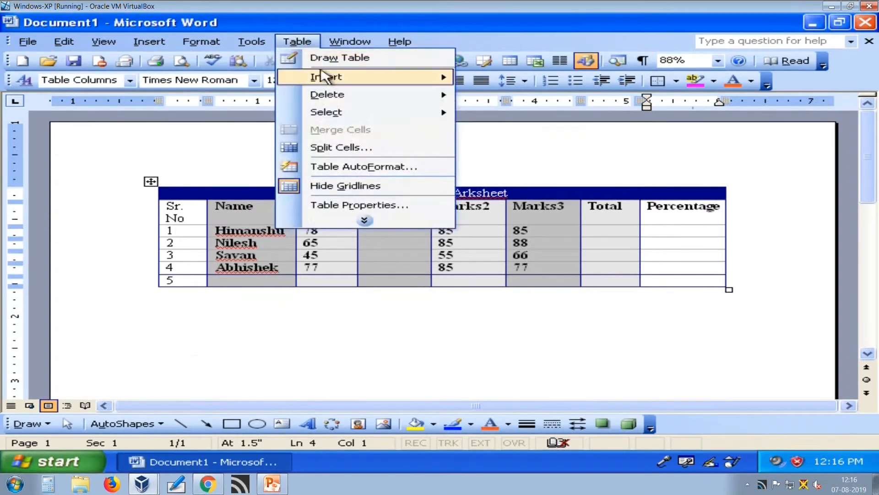
pyautogui.click(364, 220)
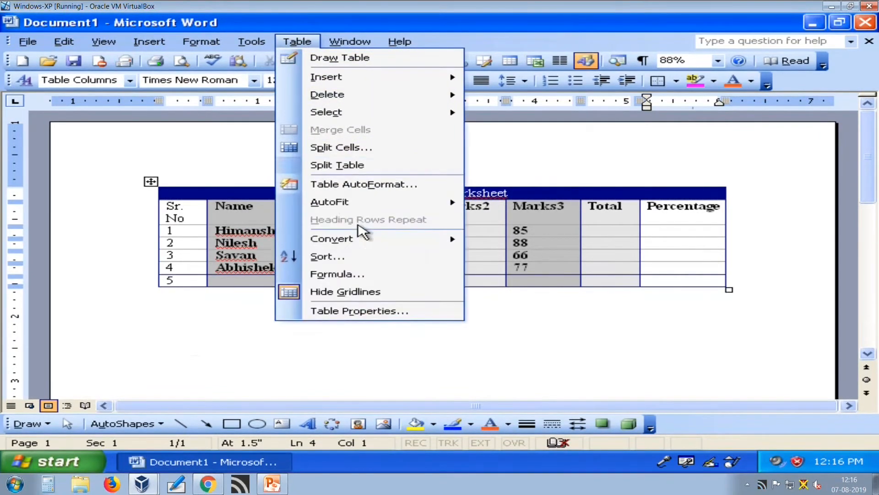
pyautogui.moveTo(388, 96)
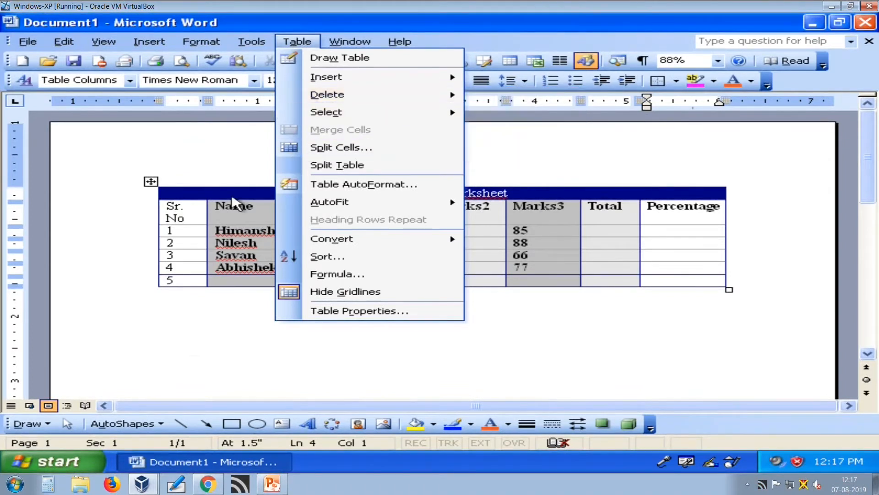
pyautogui.click(144, 182)
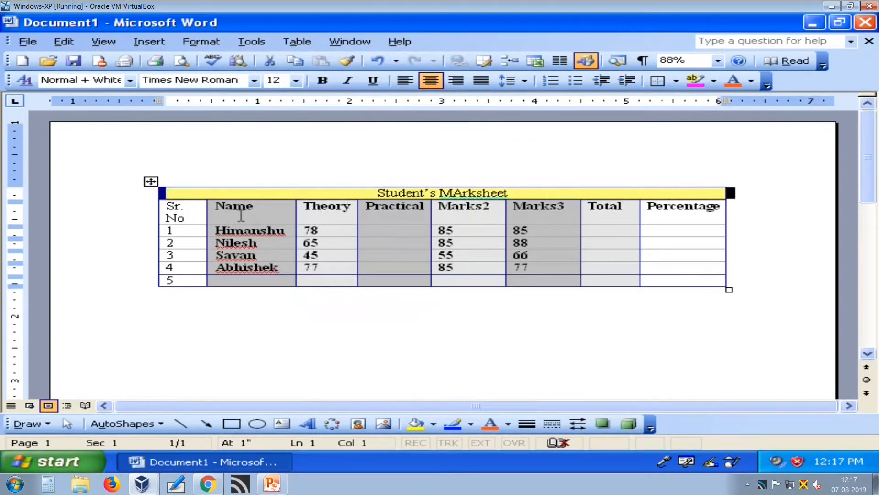
# - Delete the whole marksheet table and undo the deletion
pyautogui.click(290, 204)
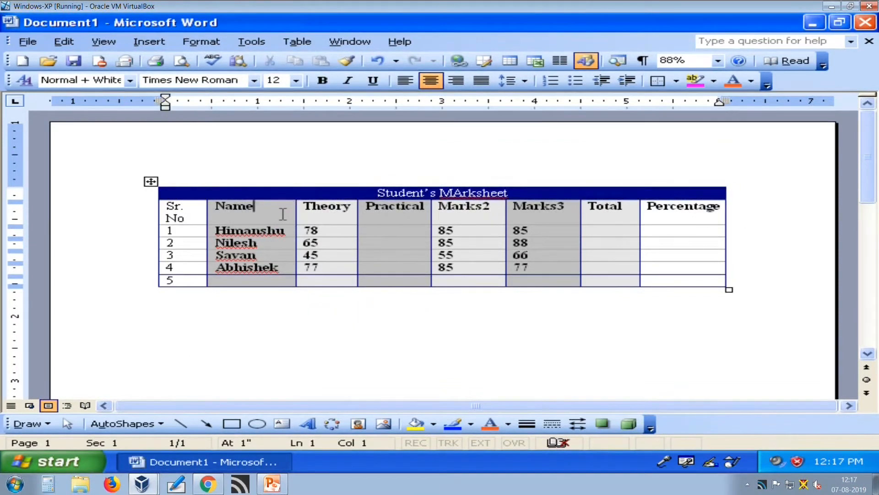
pyautogui.click(297, 43)
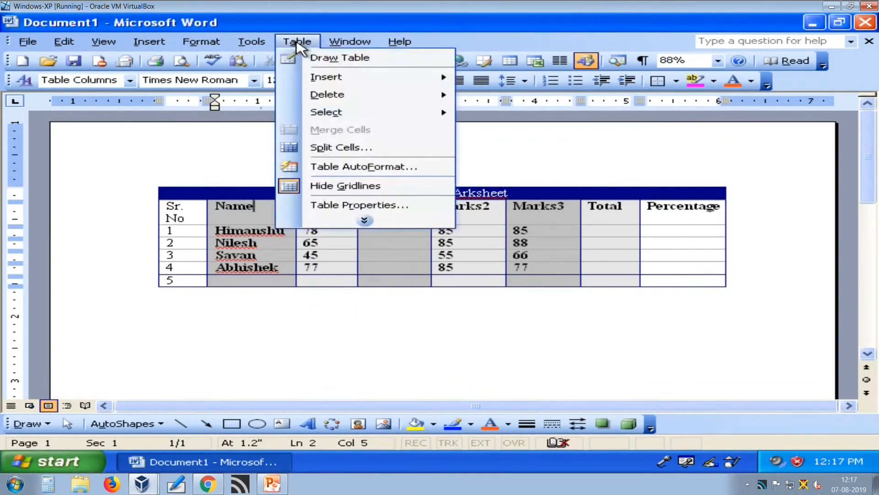
pyautogui.moveTo(358, 112)
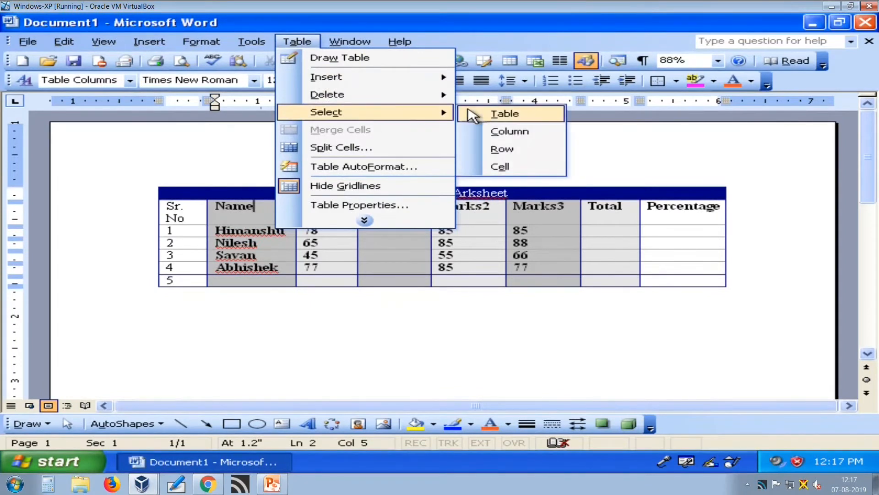
pyautogui.moveTo(436, 98)
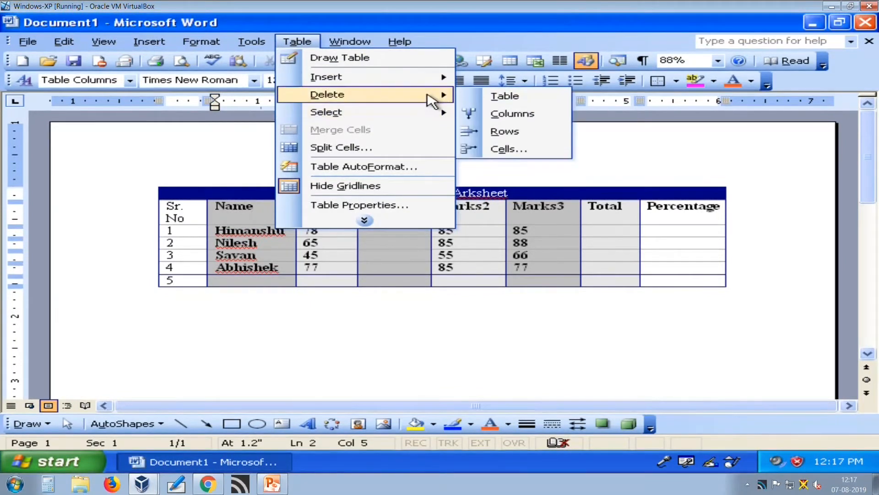
pyautogui.click(509, 98)
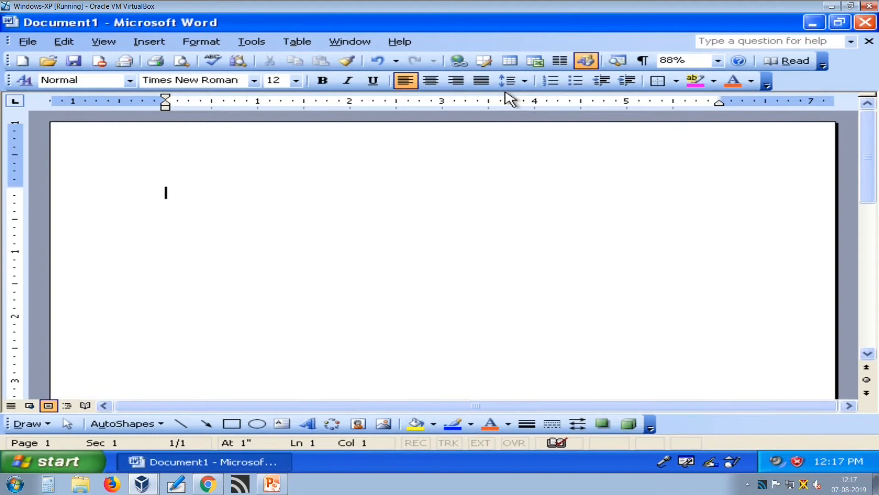
pyautogui.hotkey('ctrl', 'z')
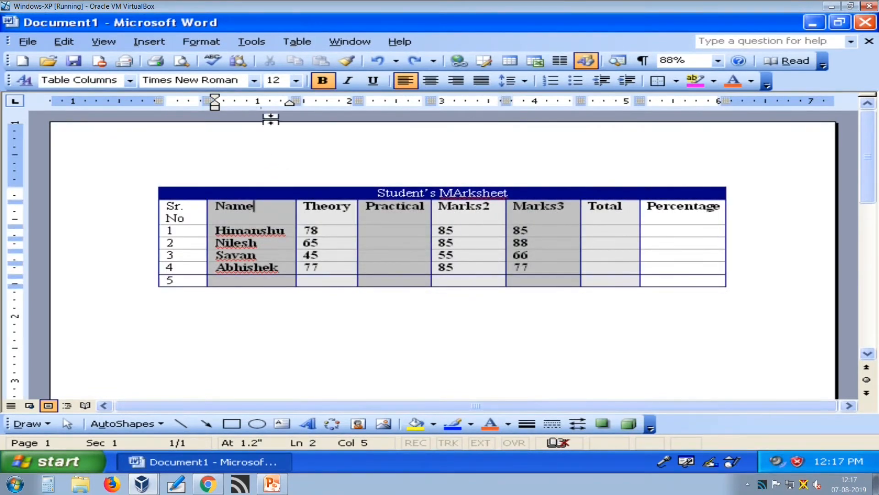
# - Delete the table's last row, the one with serial number 5
pyautogui.click(305, 192)
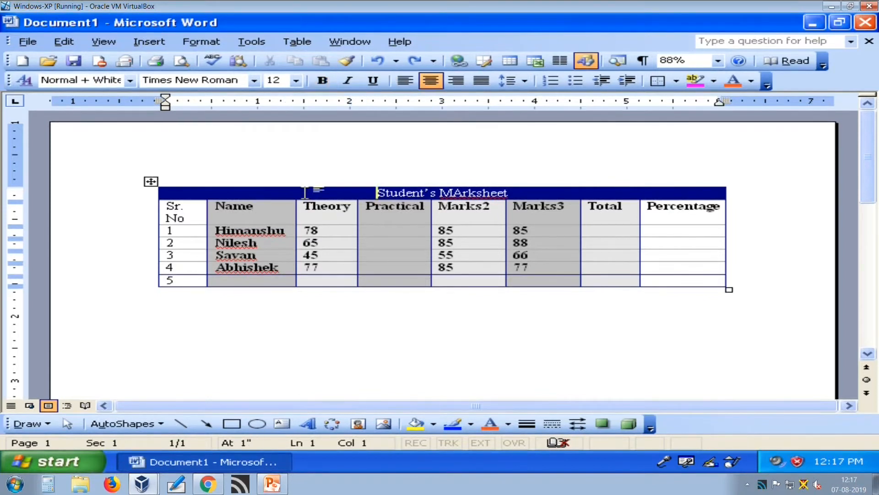
pyautogui.click(245, 282)
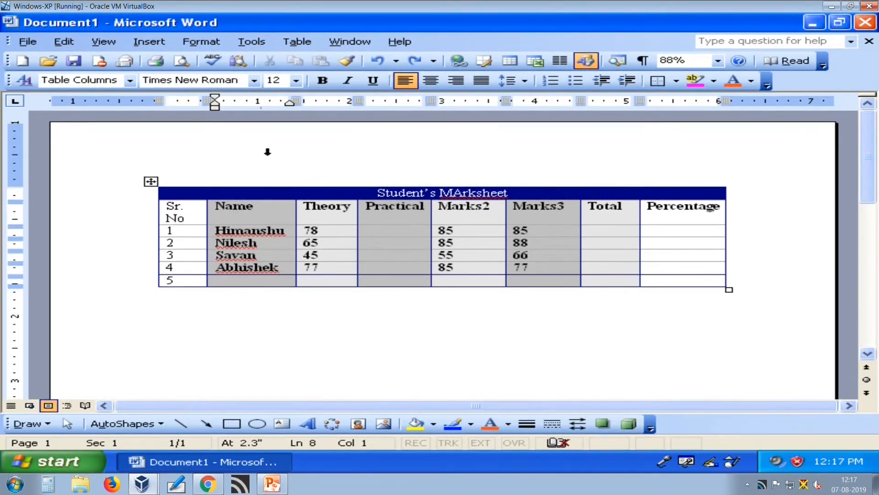
pyautogui.click(307, 41)
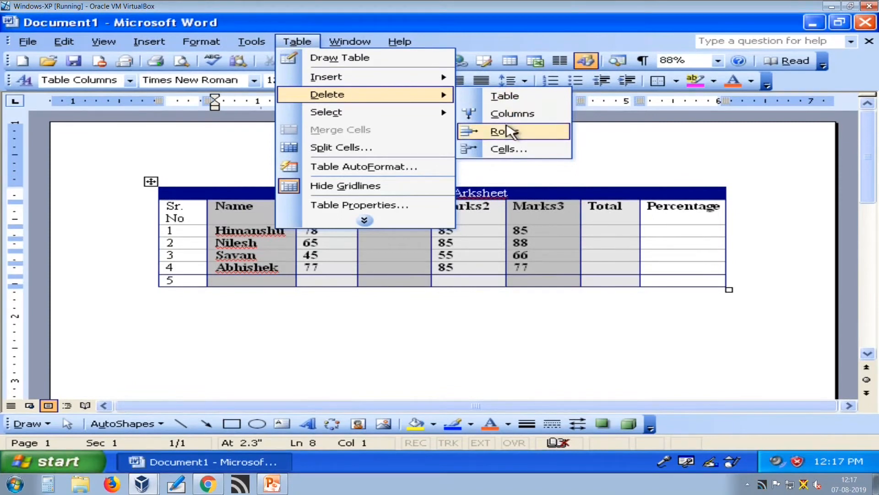
pyautogui.click(506, 132)
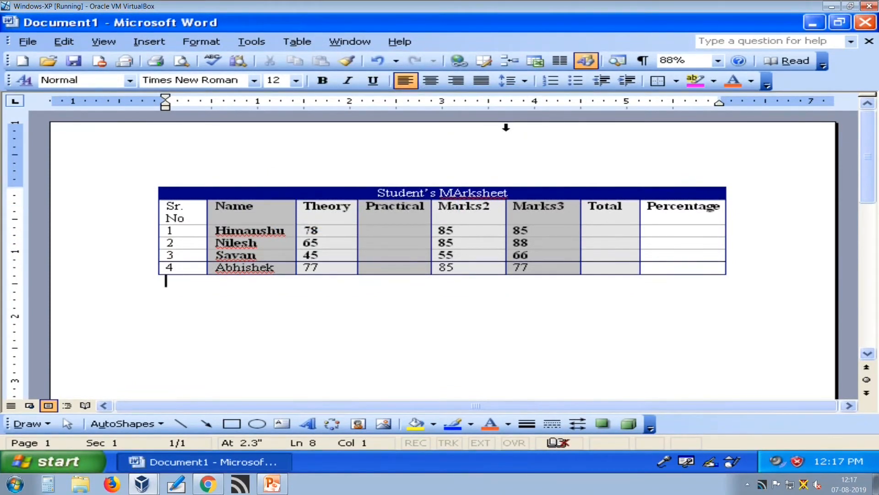
pyautogui.press('Up')
pyautogui.press('Up')
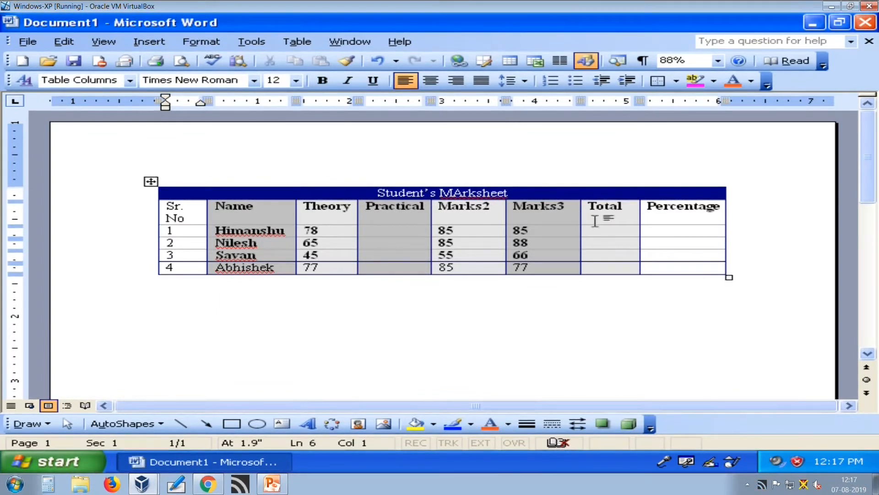
# - Delete the Percentage column with the Delete Columns command, and undo and redo that deletion
pyautogui.click(671, 239)
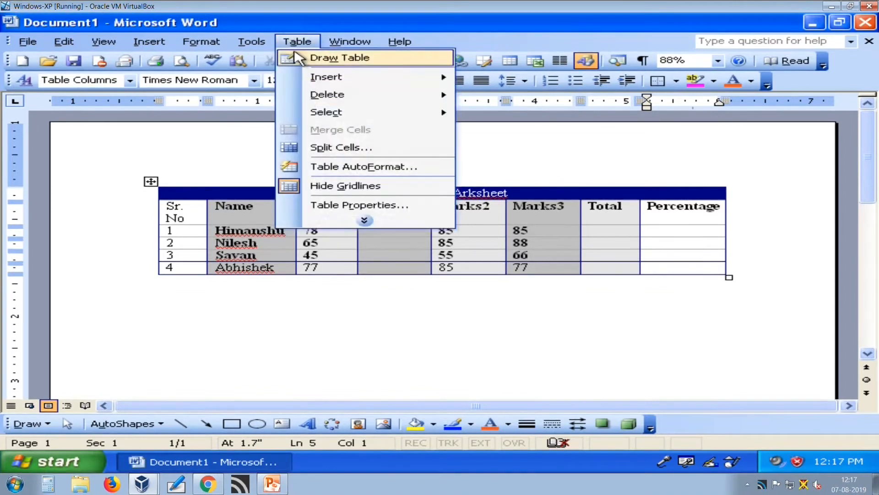
pyautogui.moveTo(349, 95)
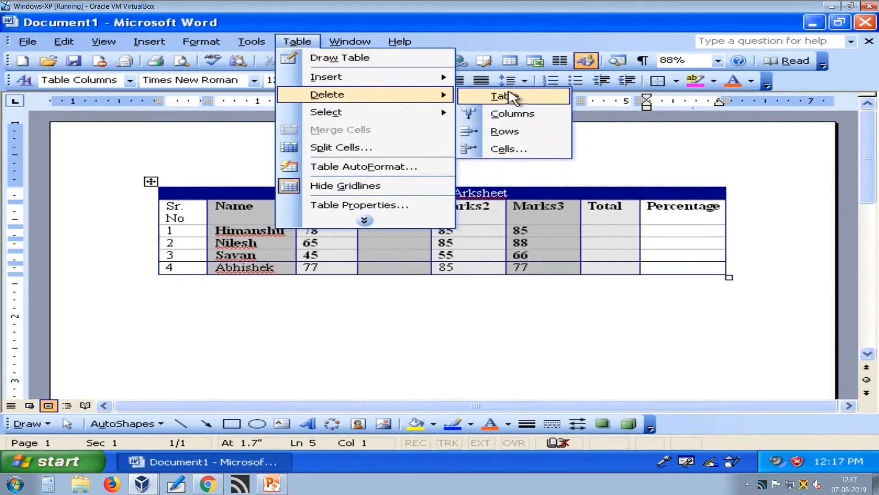
pyautogui.click(540, 116)
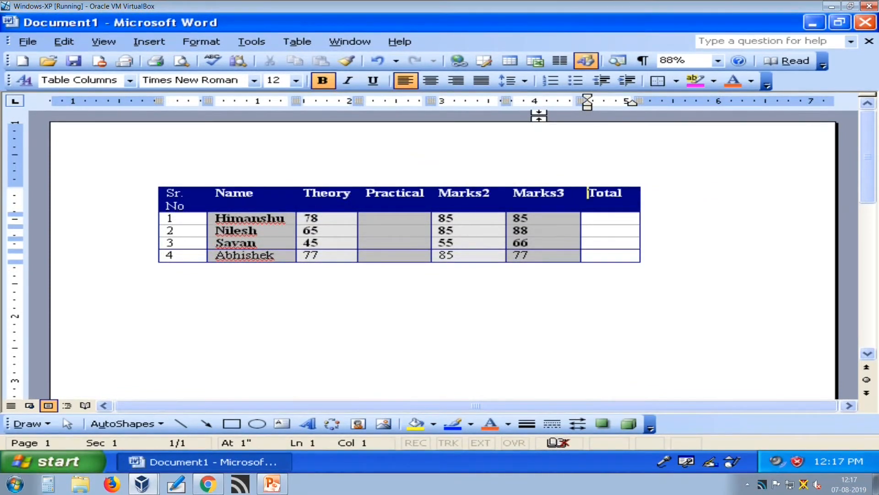
pyautogui.hotkey('ctrl', 'z')
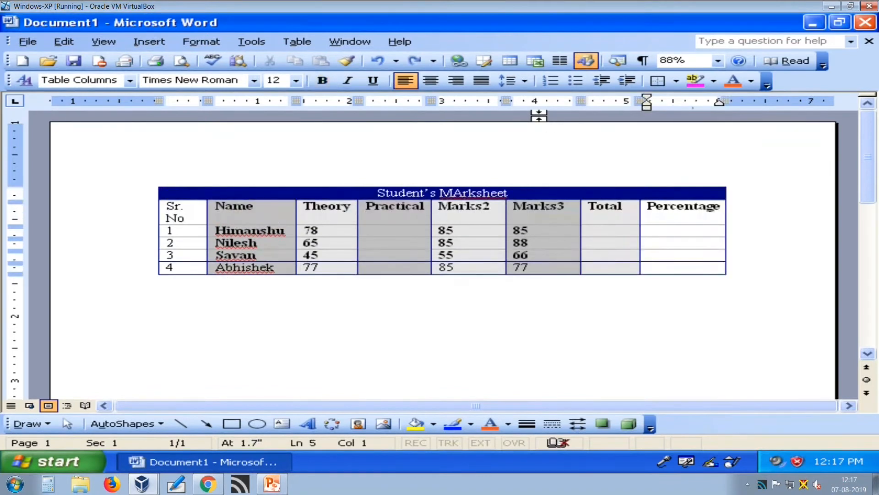
pyautogui.hotkey('ctrl', 'y')
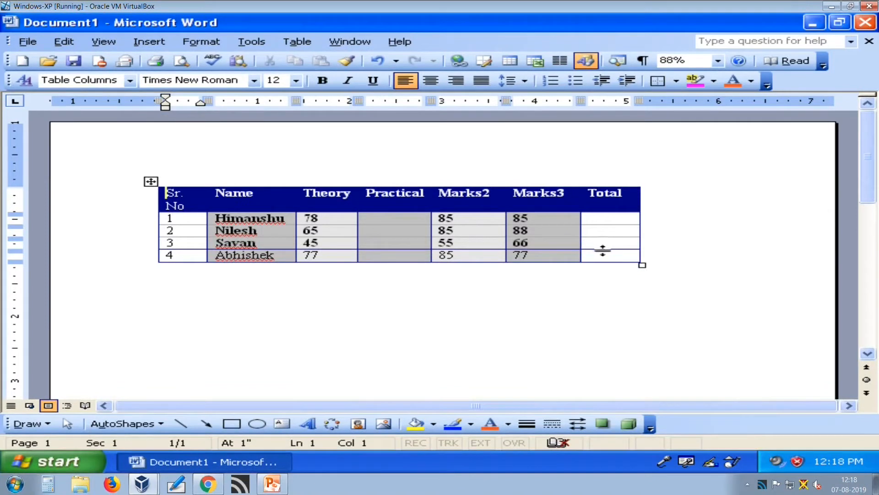
pyautogui.click(603, 223)
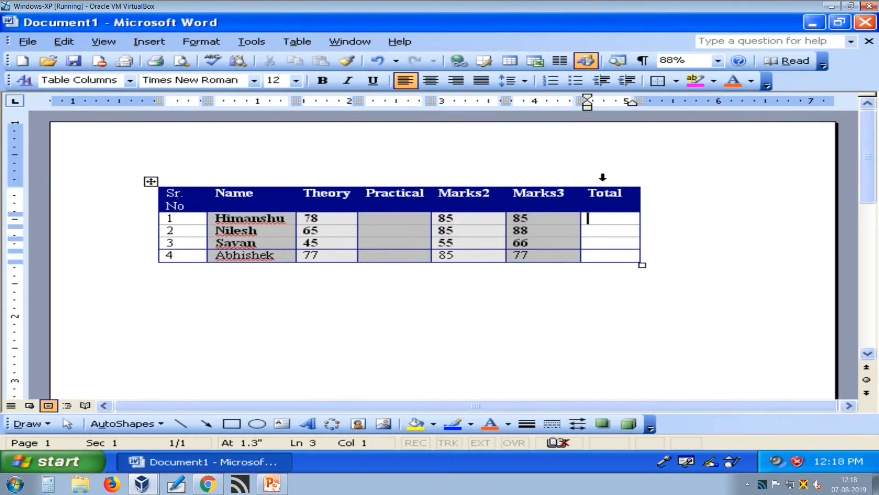
# - Widen the Sr. No column to fit its heading on one line and make that heading bold
pyautogui.doubleClick(207, 196)
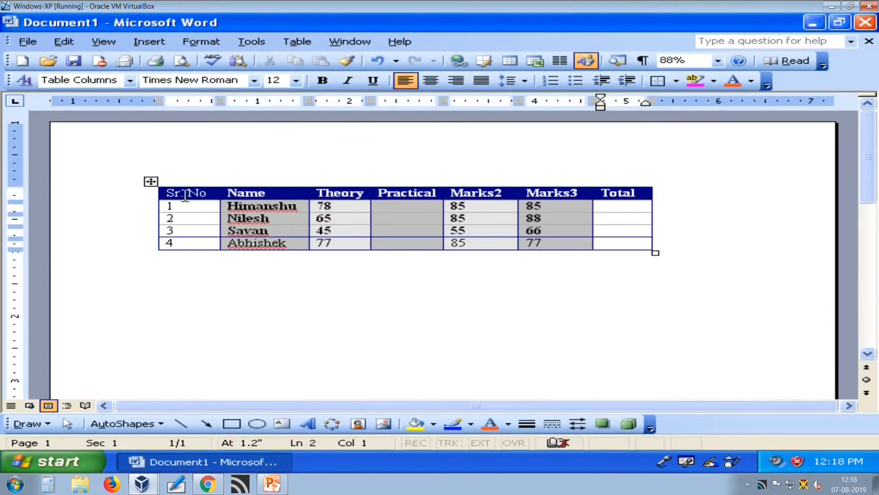
pyautogui.tripleClick(186, 196)
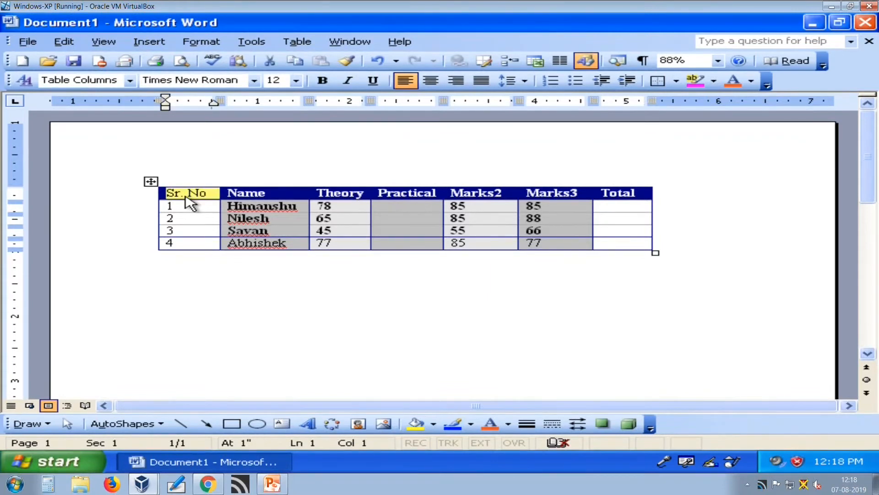
pyautogui.hotkey('ctrl', 'b')
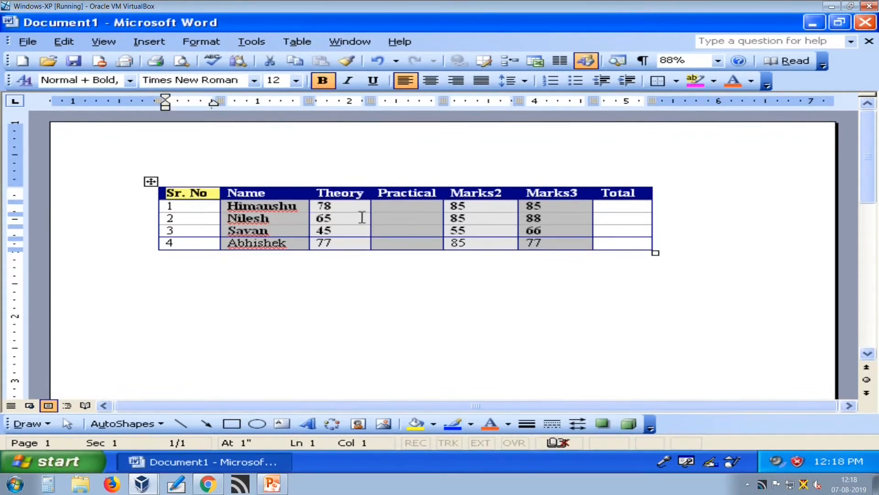
# - Add a blank row at the end of the table, below serial number 4
pyautogui.click(375, 222)
pyautogui.click(400, 229)
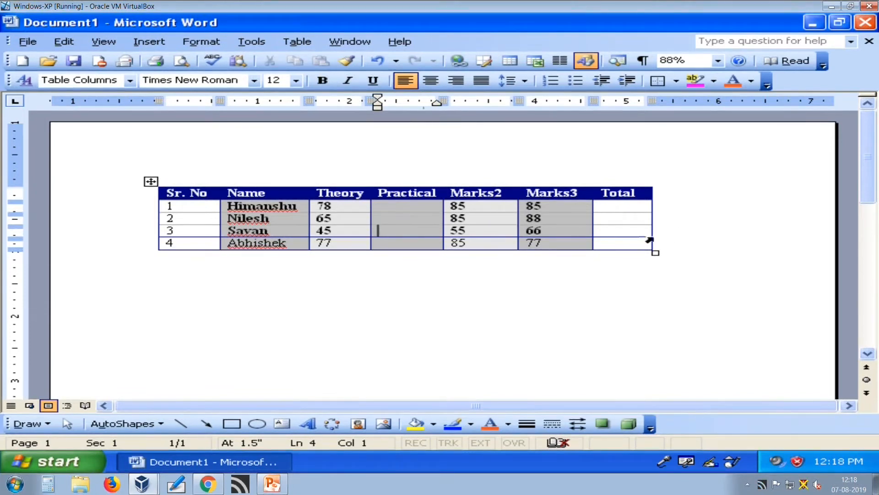
pyautogui.click(630, 245)
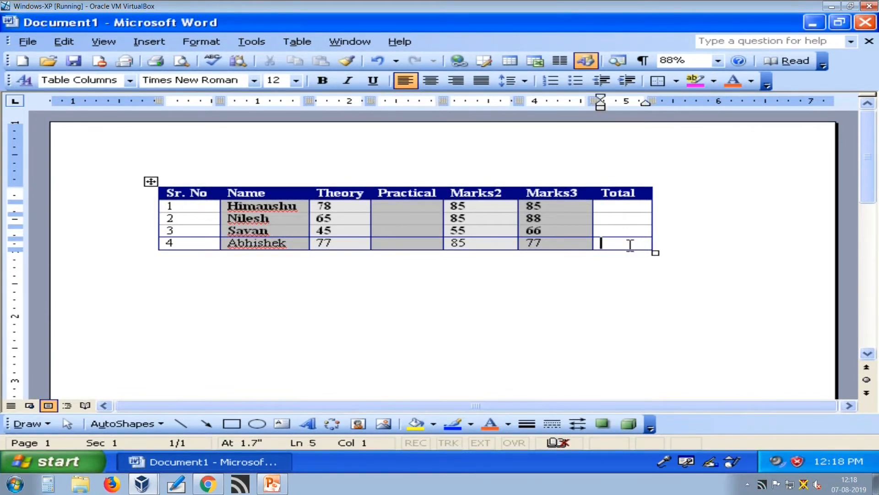
pyautogui.press('Tab')
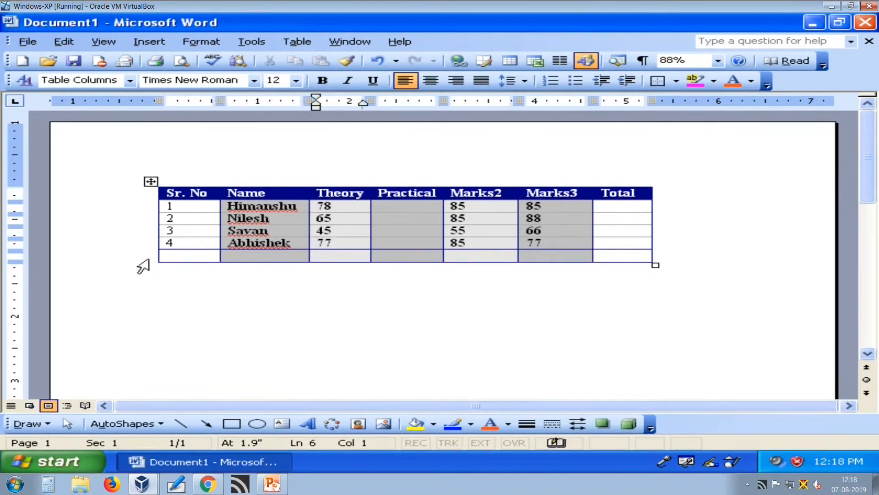
# - Add a second blank row at the end of the table
pyautogui.press('Tab')
pyautogui.press('Tab')
pyautogui.press('Tab')
pyautogui.press('Tab')
pyautogui.press('Tab')
pyautogui.press('Tab')
pyautogui.press('Tab')
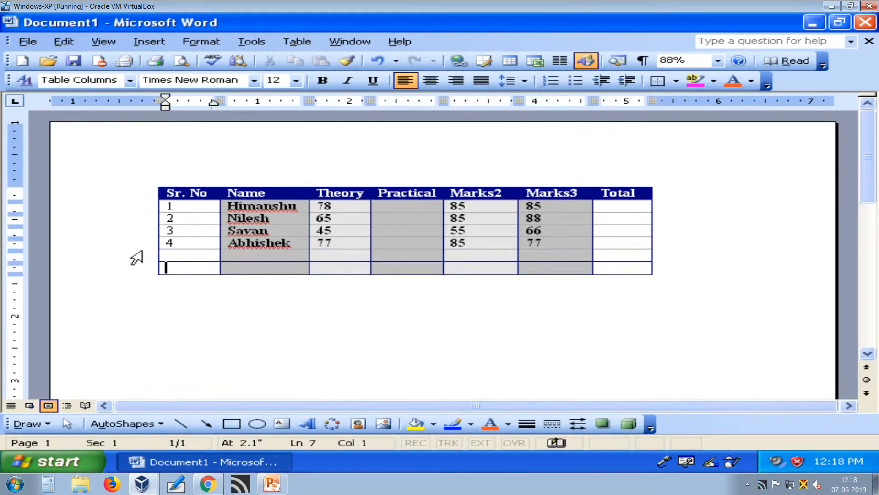
# - Move the entries of serial numbers 1 to 4 down one row, leaving the row below the headings blank
pyautogui.moveTo(168, 207); pyautogui.dragTo(590, 247)
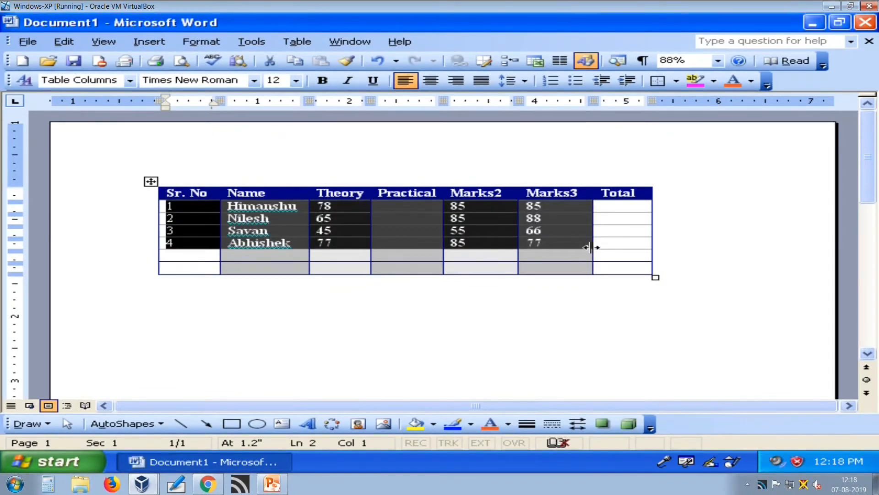
pyautogui.press('BackSpace')
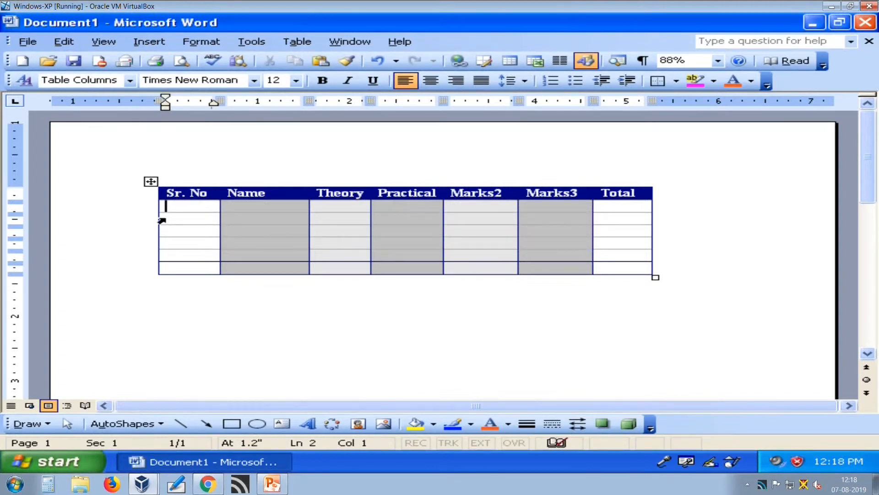
pyautogui.click(163, 219)
pyautogui.click(188, 222)
pyautogui.hotkey('ctrl', 'z')
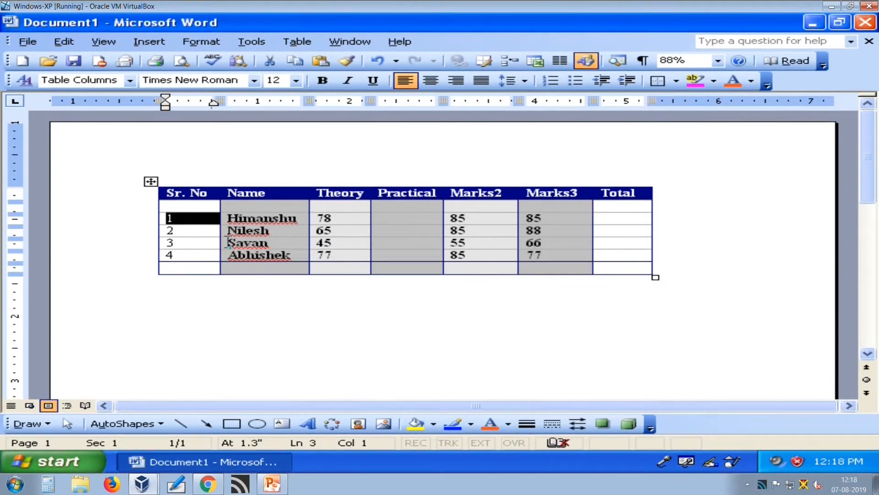
# - Undo the move of the student entries and shift only the Sr. No values 1 to 4 down one row
pyautogui.press('Left')
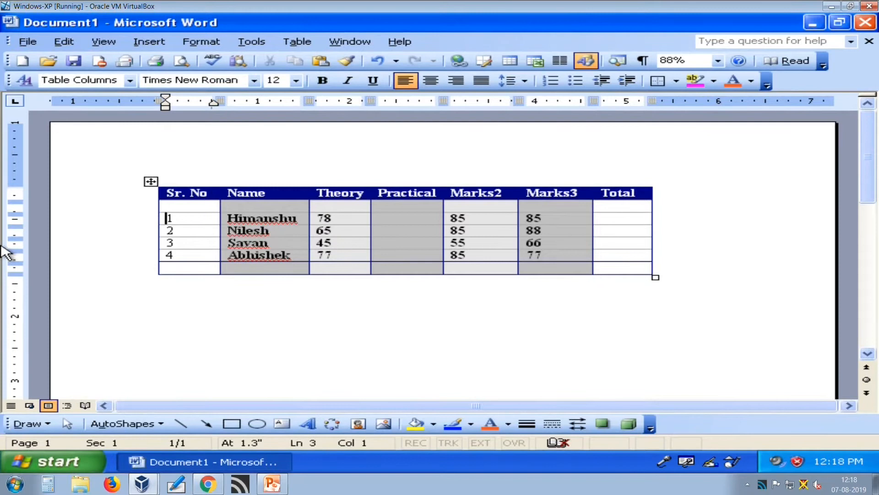
pyautogui.hotkey('ctrl', 'z')
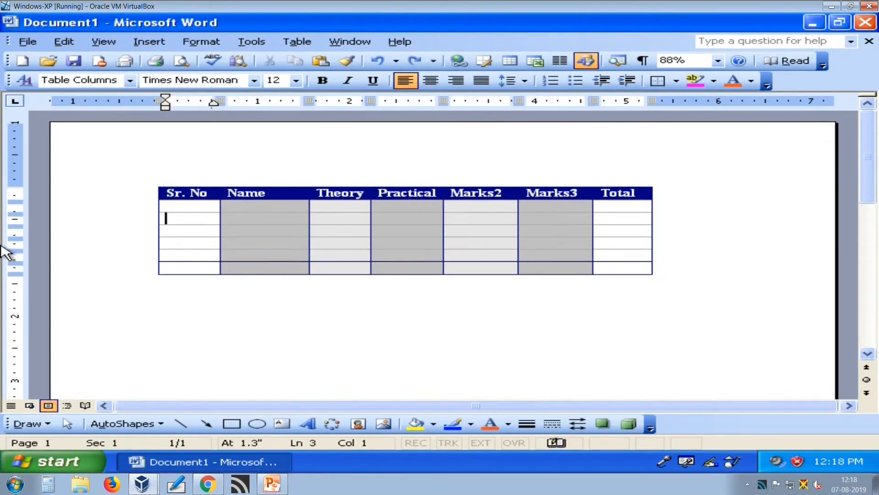
pyautogui.hotkey('ctrl', 'y')
pyautogui.press('Up')
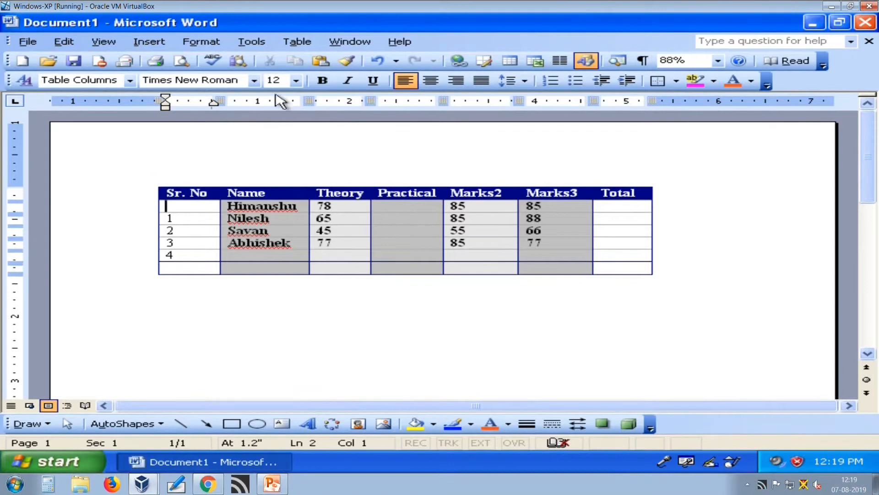
# - Delete the blank first cell under the Sr. No heading with Delete Cells, using Shift cells up
pyautogui.click(300, 41)
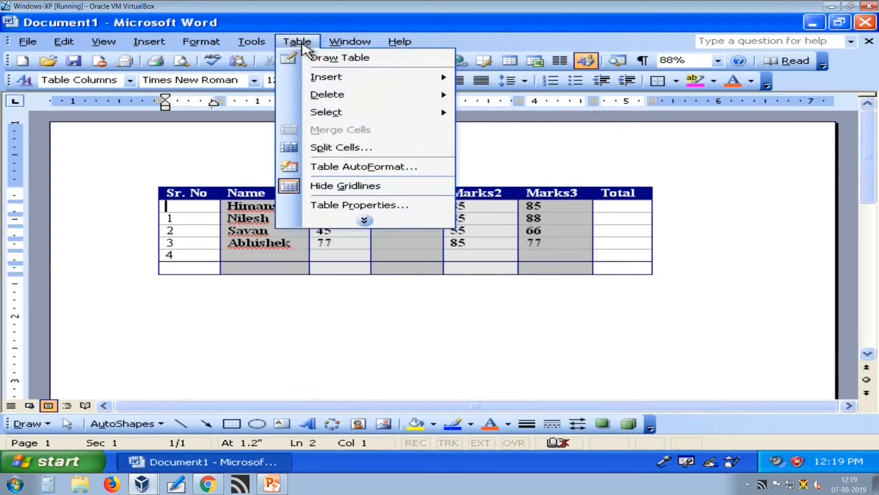
pyautogui.moveTo(357, 98)
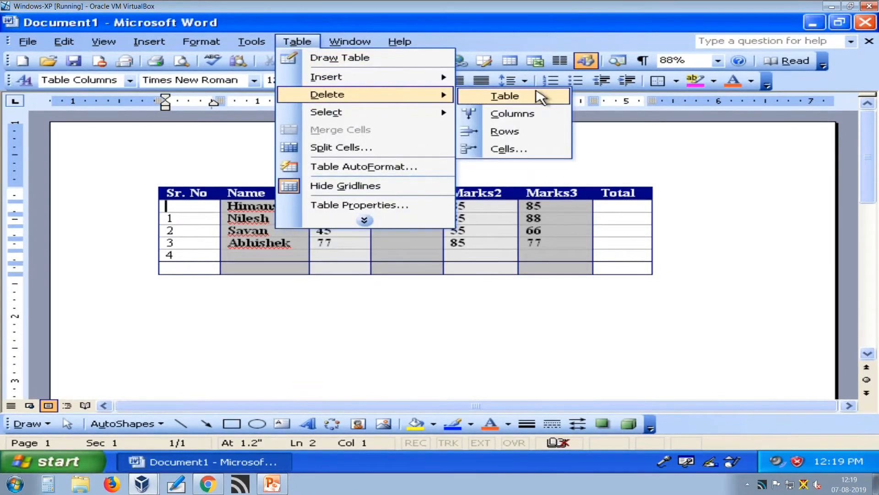
pyautogui.click(544, 152)
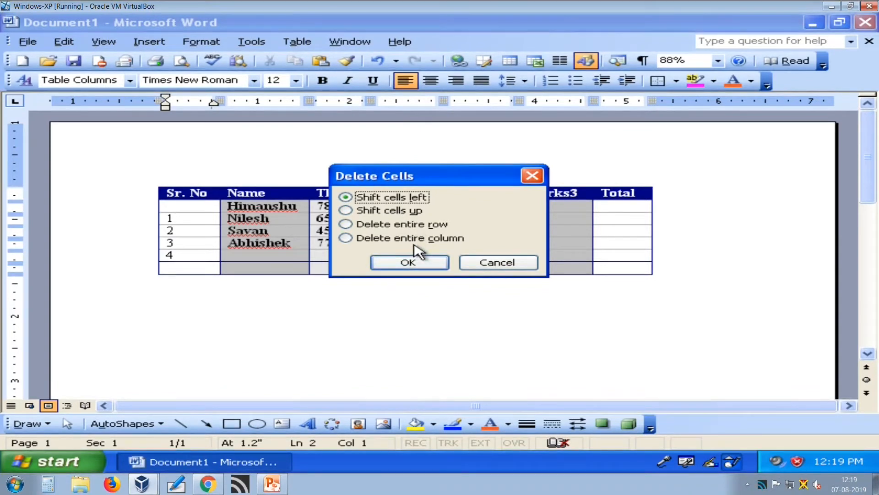
pyautogui.click(399, 213)
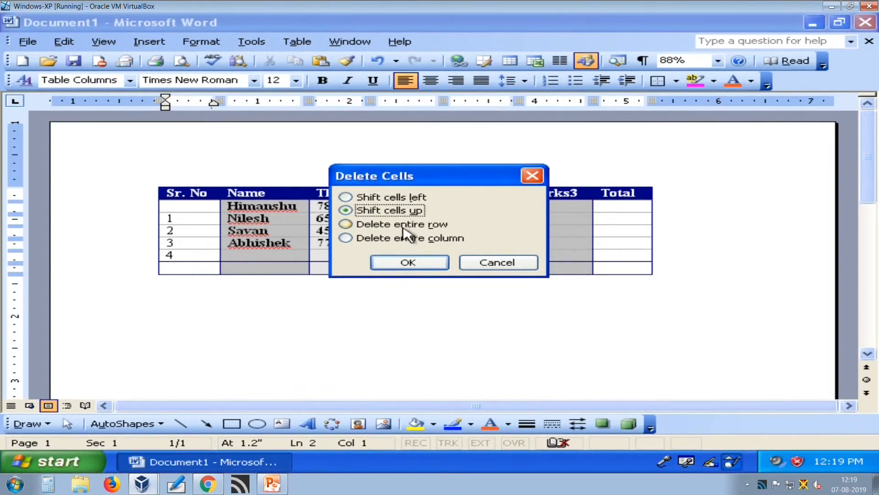
pyautogui.click(411, 271)
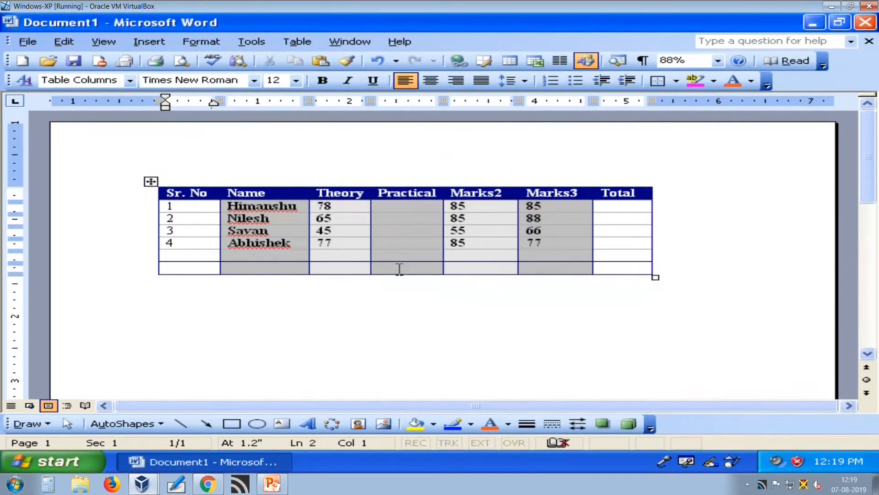
# - Move the Name through Marks3 entries of serial number 1 one column over, so they start under Theory
pyautogui.moveTo(260, 206); pyautogui.dragTo(545, 205)
pyautogui.hotkey('ctrl', 'c')
pyautogui.press('BackSpace')
pyautogui.press('Tab')
pyautogui.hotkey('ctrl', 'v')
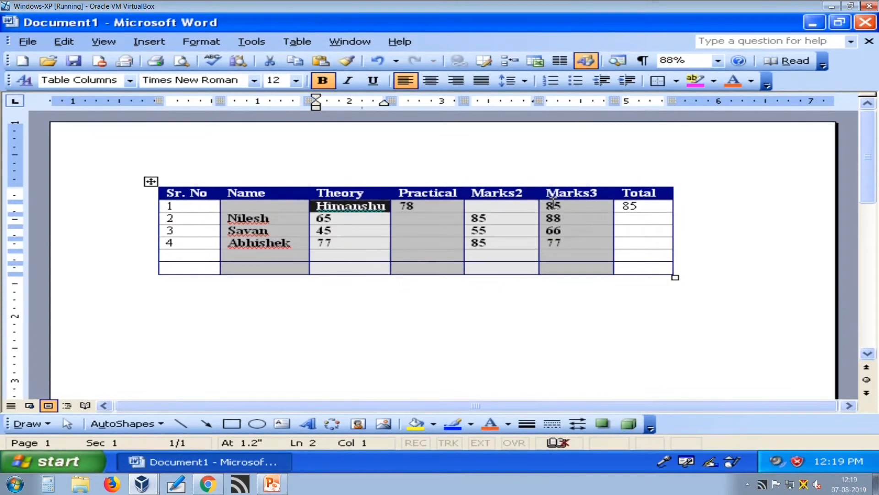
# - Delete the blank Name cell of serial number 1 with Delete Cells, using Shift cells left
pyautogui.click(271, 206)
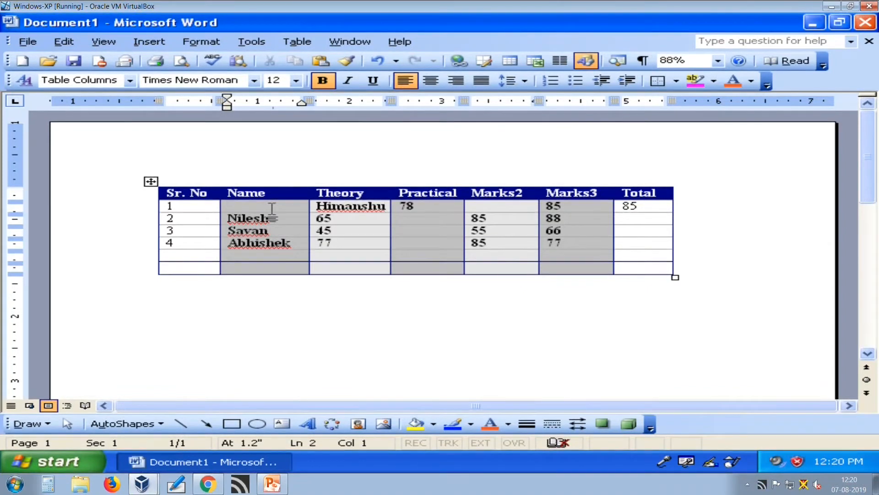
pyautogui.click(301, 43)
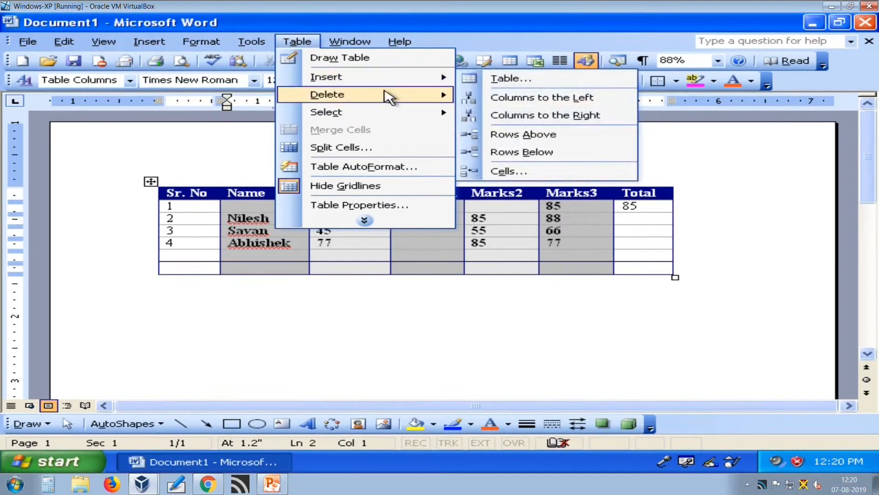
pyautogui.moveTo(390, 97)
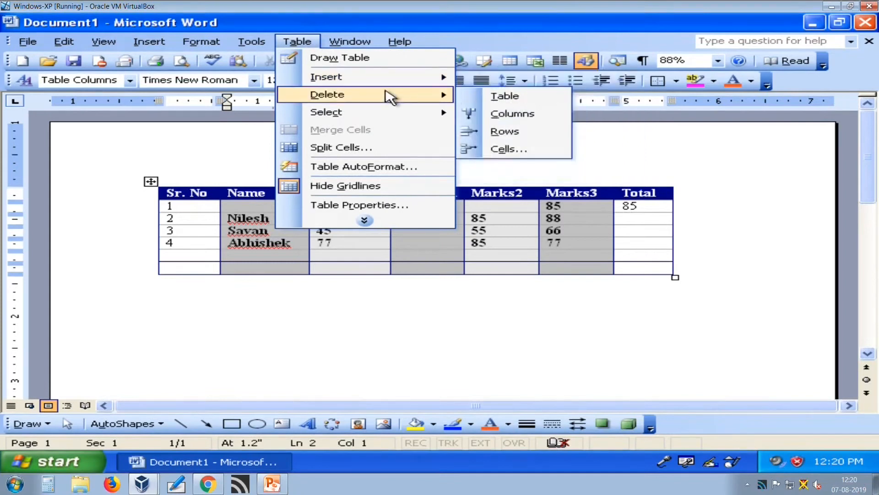
pyautogui.click(519, 150)
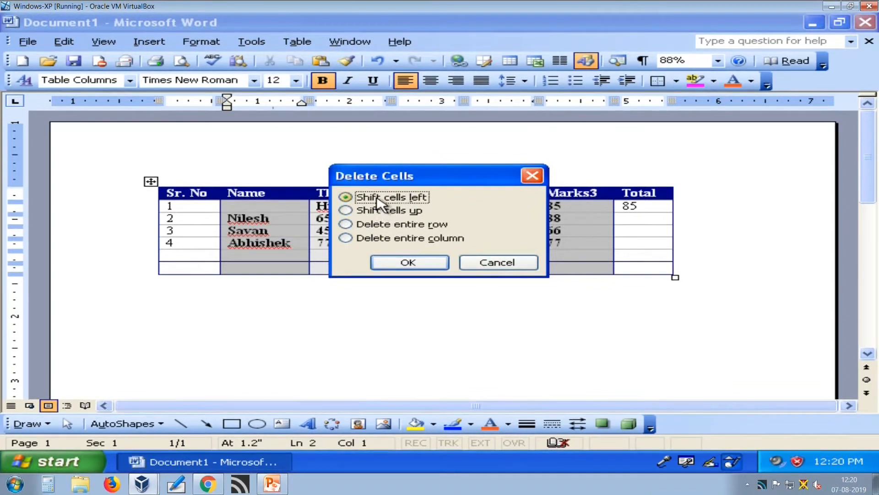
pyautogui.click(407, 263)
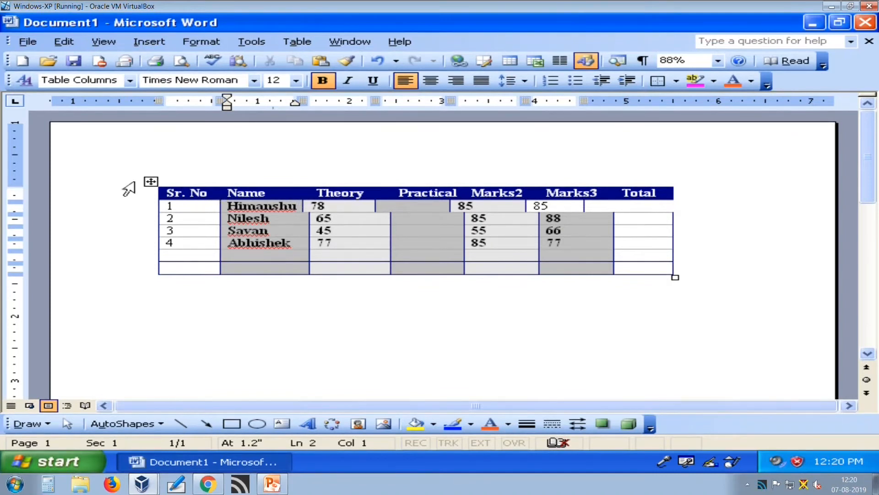
pyautogui.click(149, 182)
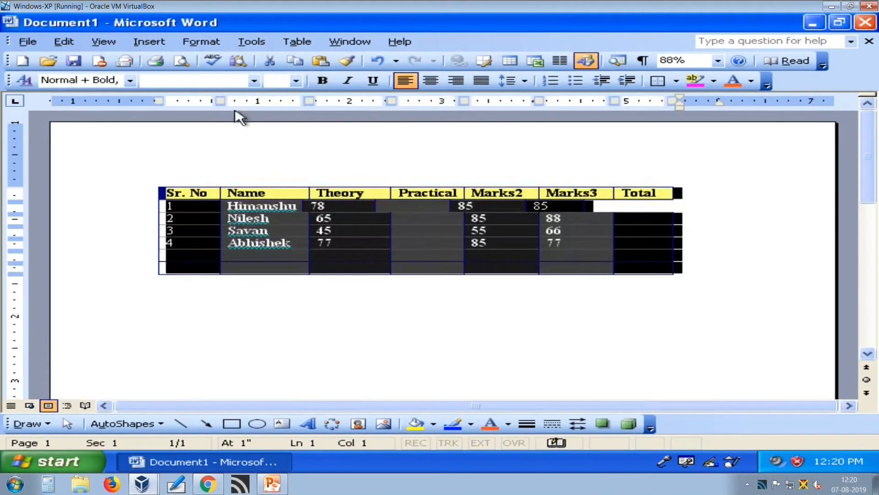
pyautogui.click(296, 43)
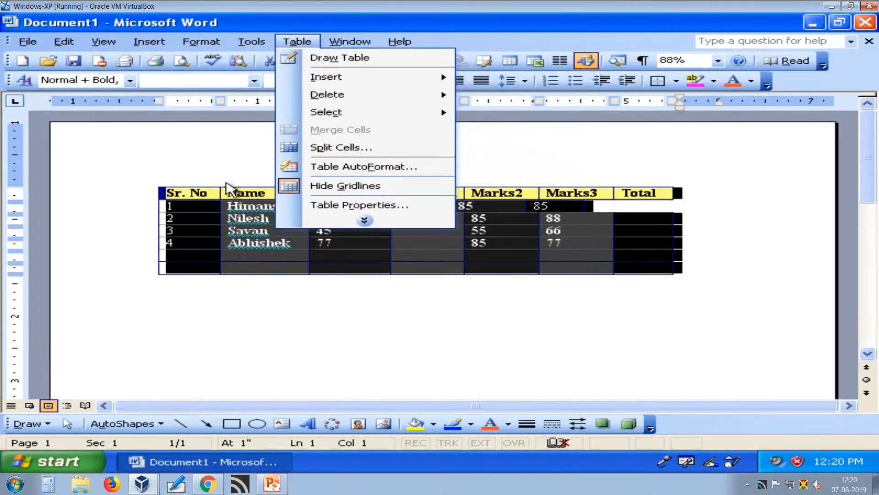
pyautogui.click(168, 193)
pyautogui.rightClick(168, 193)
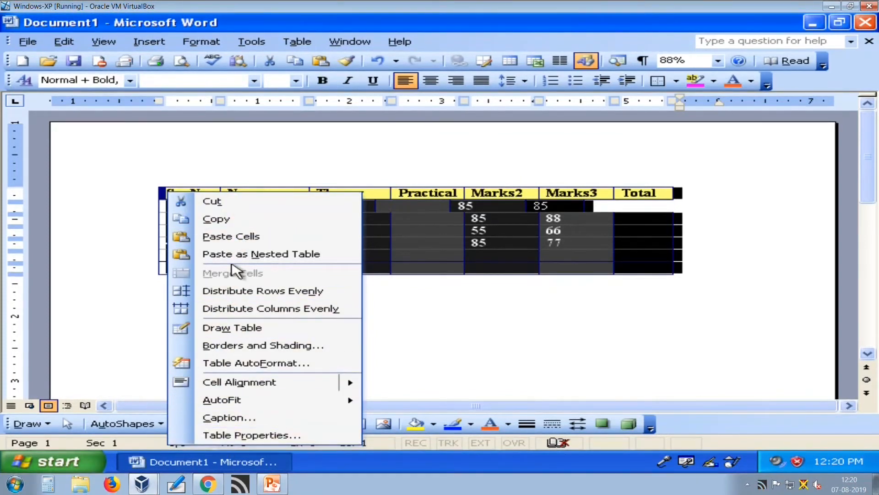
pyautogui.click(443, 227)
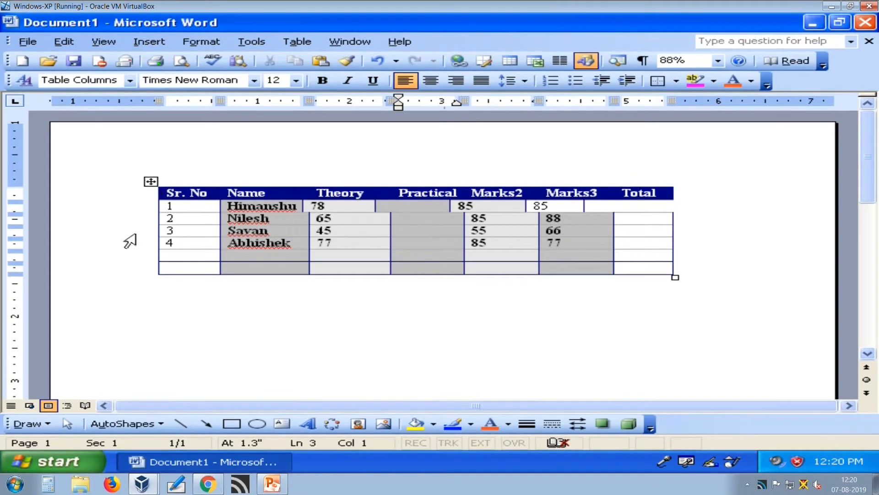
pyautogui.click(149, 183)
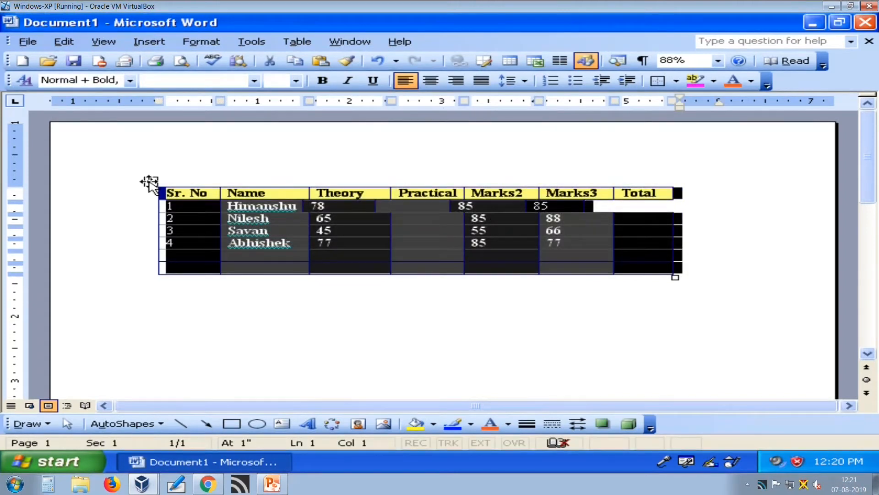
pyautogui.click(202, 221)
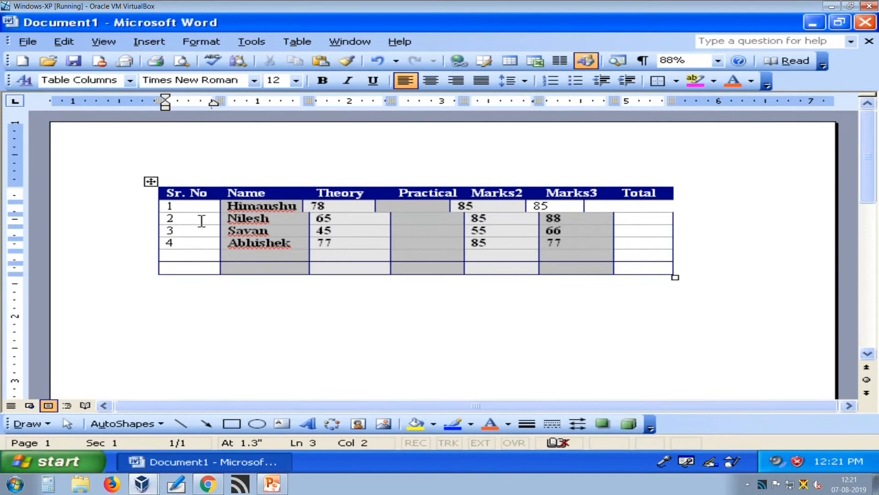
pyautogui.hotkey('ctrl', 'a')
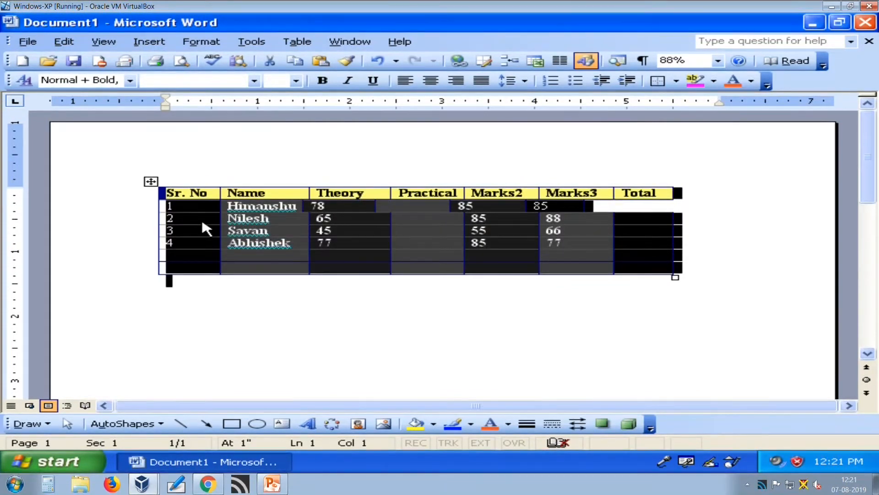
pyautogui.click(200, 221)
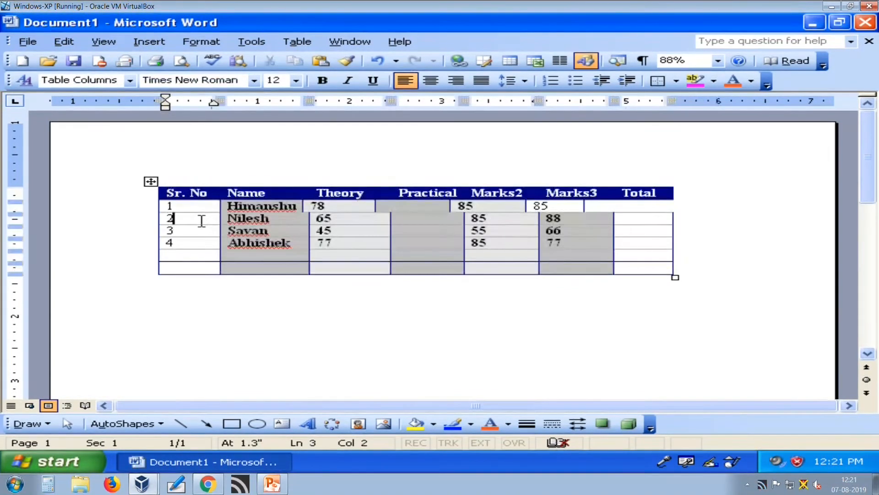
# - Select the whole table with the Select Table command and apply AutoFit to Contents
pyautogui.click(315, 41)
pyautogui.moveTo(376, 117)
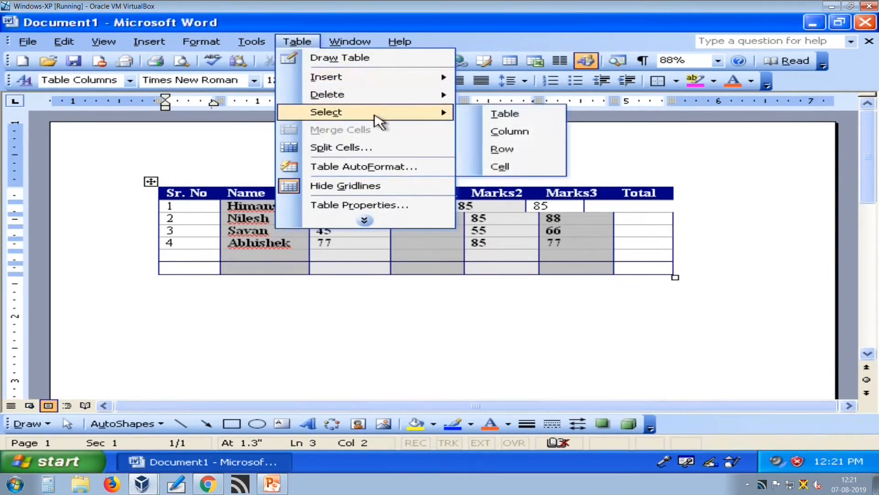
pyautogui.moveTo(444, 96)
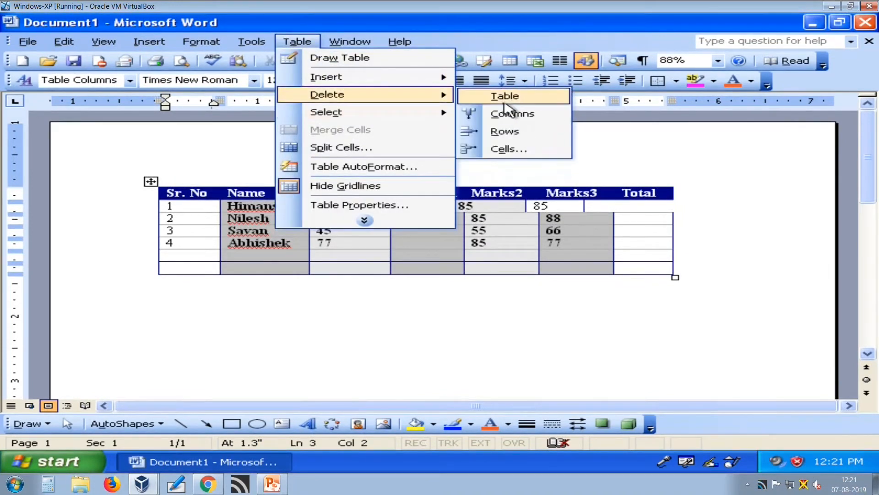
pyautogui.moveTo(449, 113)
pyautogui.click(477, 113)
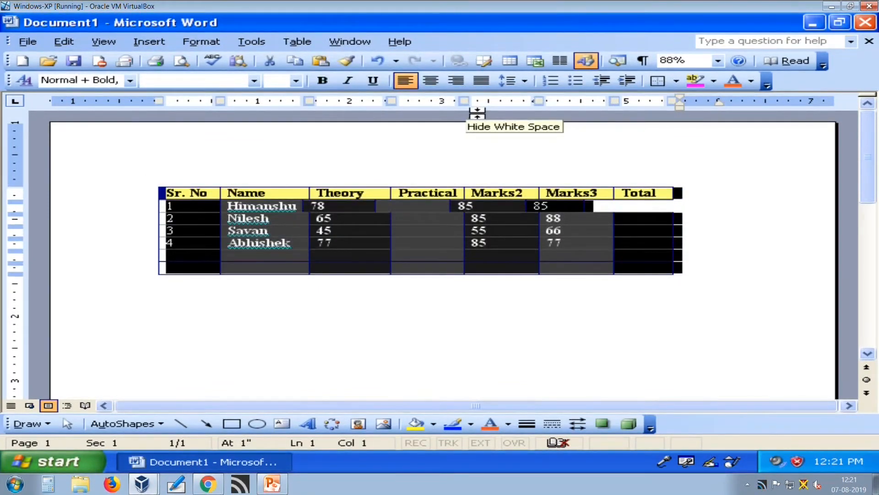
pyautogui.click(299, 42)
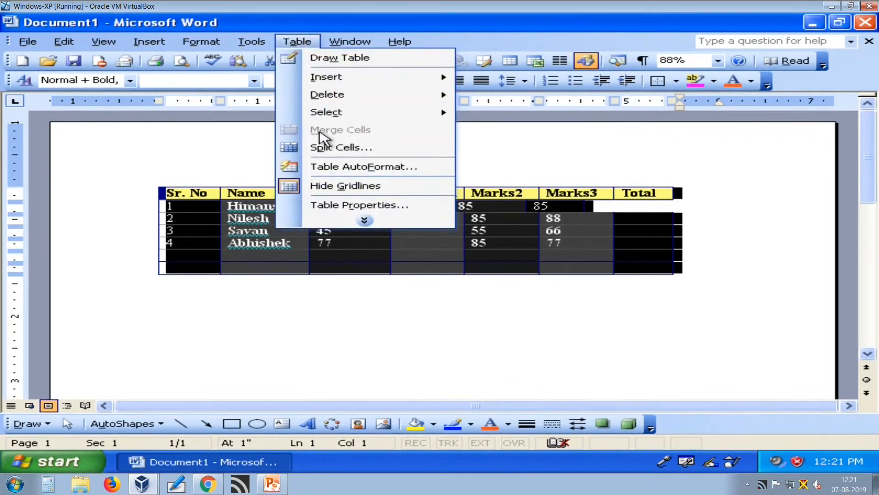
pyautogui.click(373, 219)
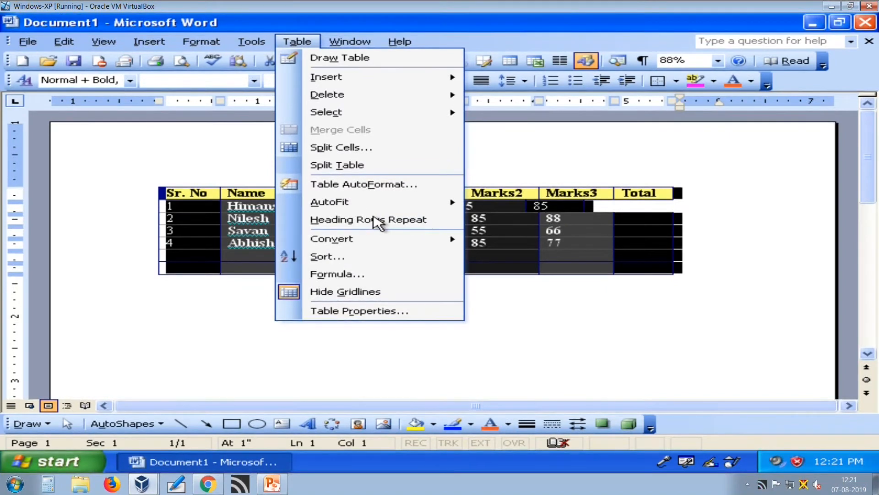
pyautogui.moveTo(380, 204)
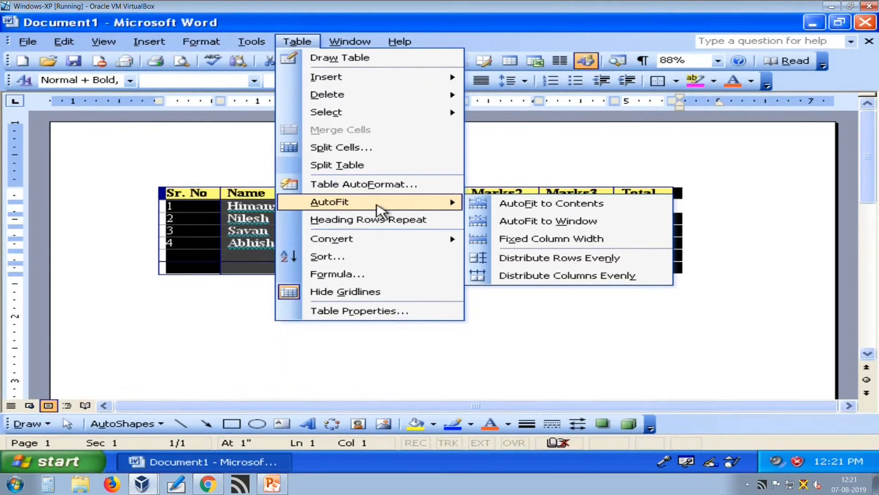
pyautogui.click(516, 213)
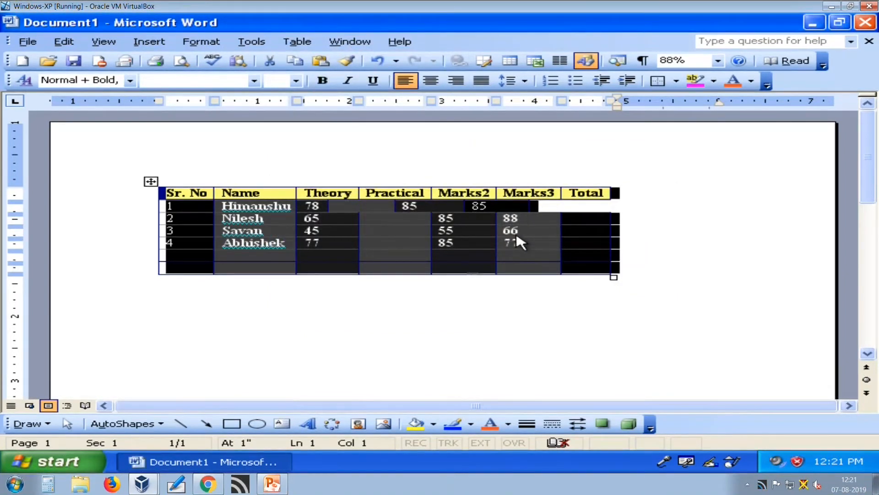
# - Align the cell borders of the serial number 1 row with the column borders of the other rows
pyautogui.click(418, 269)
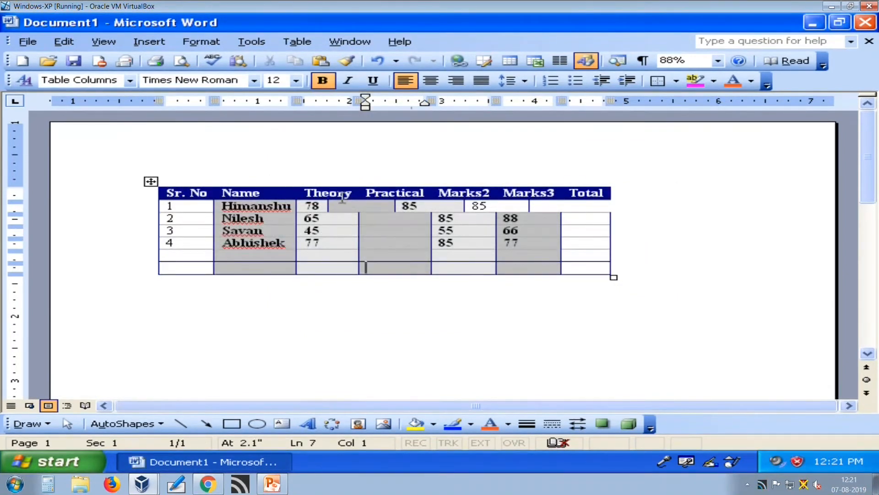
pyautogui.moveTo(463, 207); pyautogui.dragTo(496, 213)
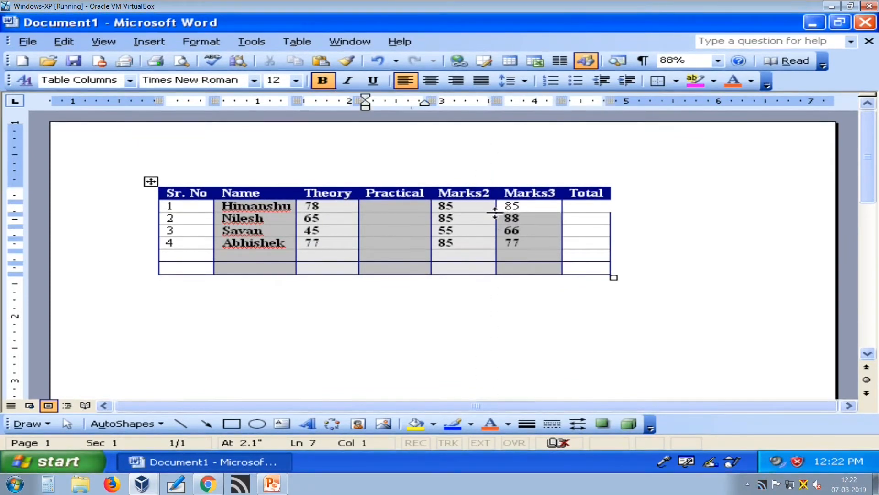
# - Select the whole marksheet table and apply AutoFit to Window
pyautogui.click(591, 217)
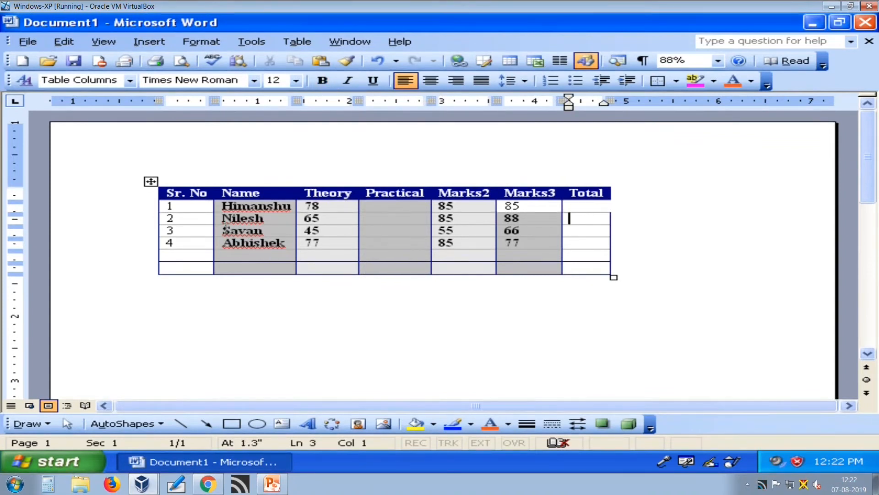
pyautogui.click(154, 184)
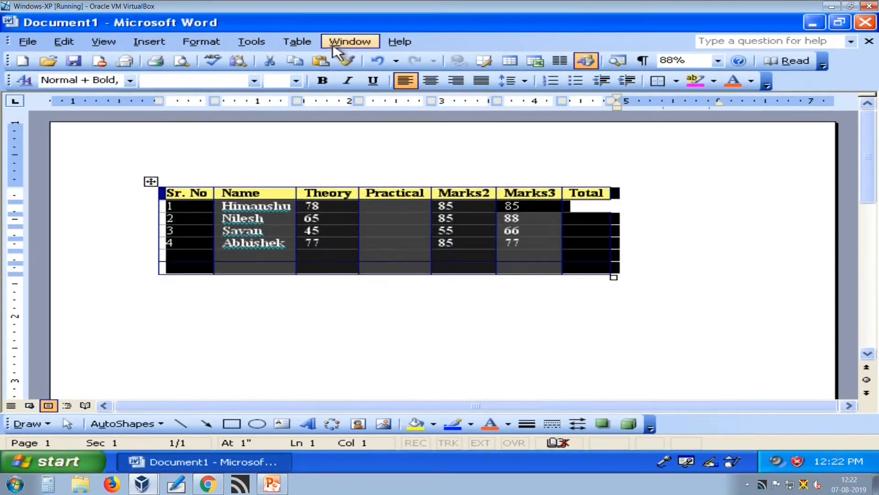
pyautogui.click(251, 42)
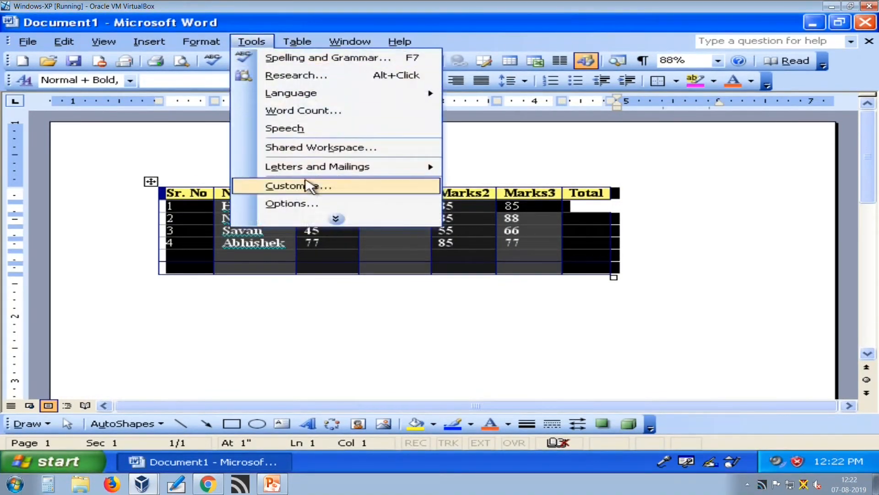
pyautogui.moveTo(336, 220)
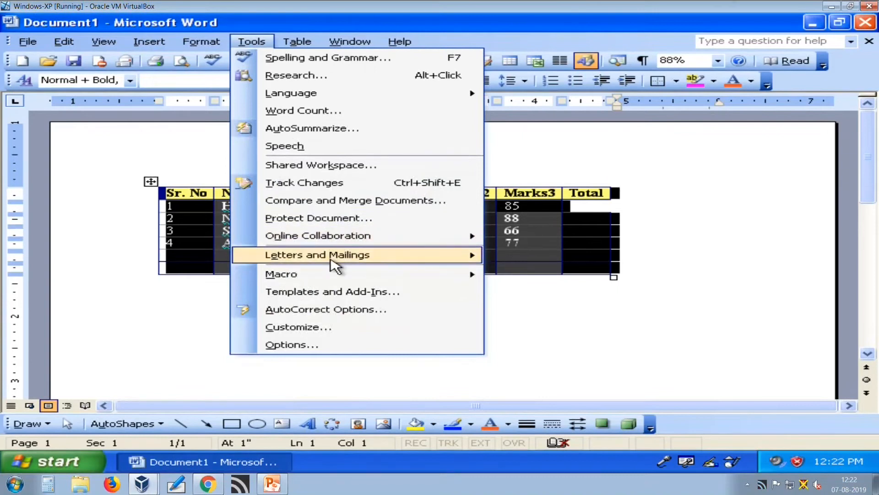
pyautogui.moveTo(291, 43)
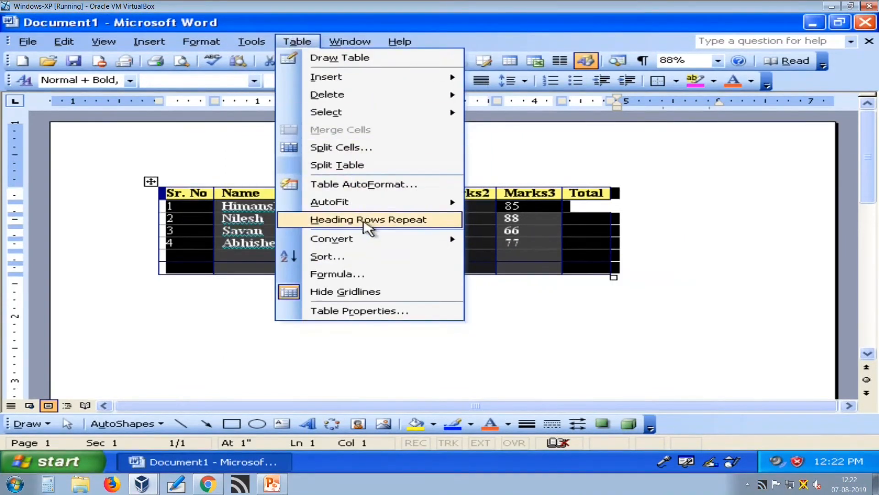
pyautogui.moveTo(427, 201)
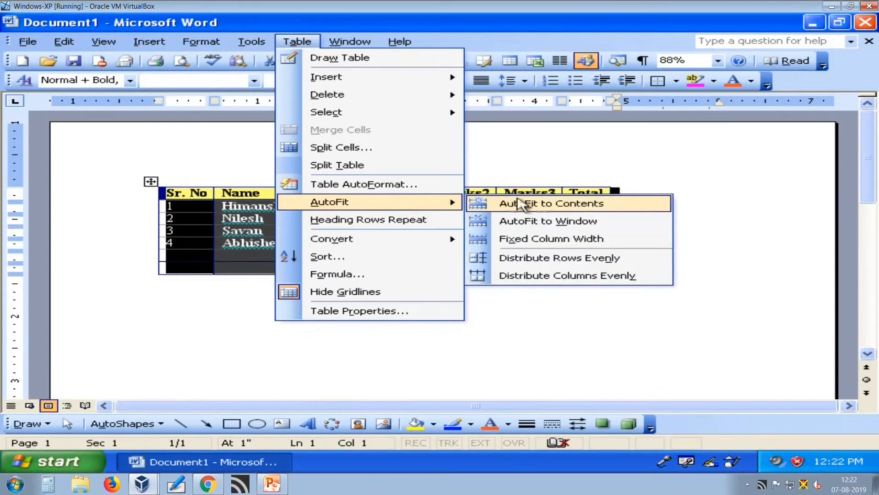
pyautogui.click(543, 220)
pyautogui.click(448, 381)
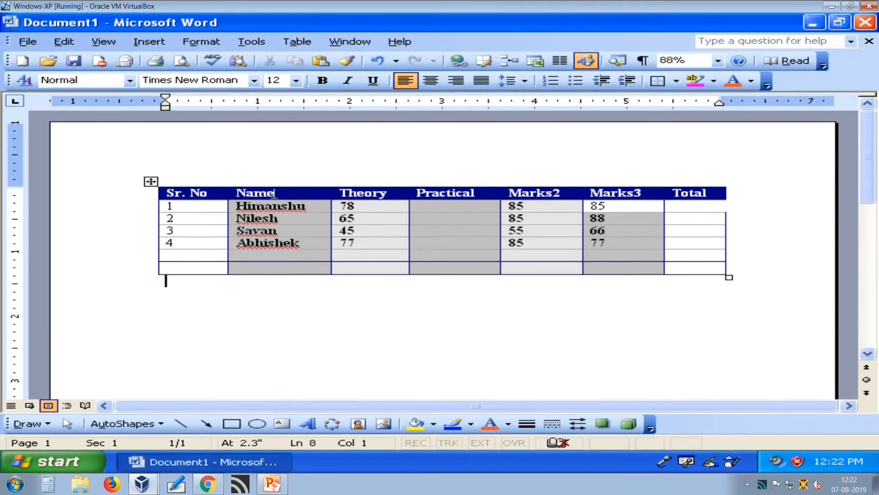
# - Split the table at the first blank row below serial number 4
pyautogui.click(297, 42)
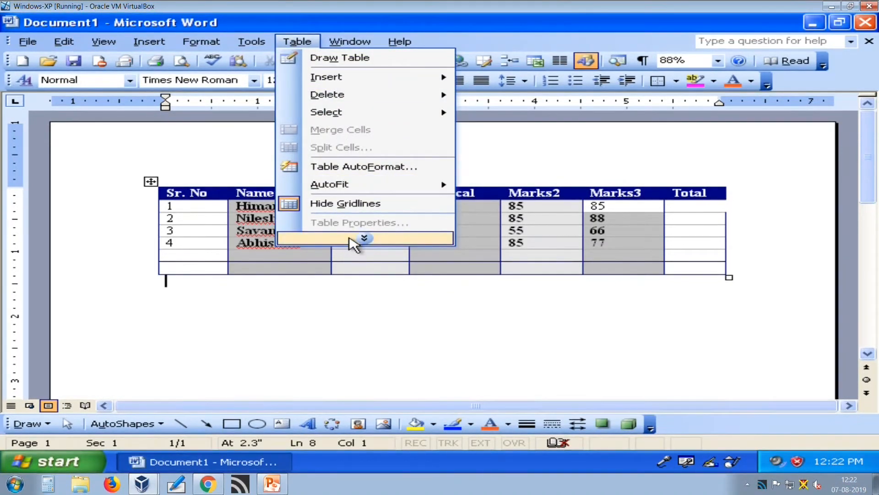
pyautogui.moveTo(350, 238)
pyautogui.moveTo(388, 101)
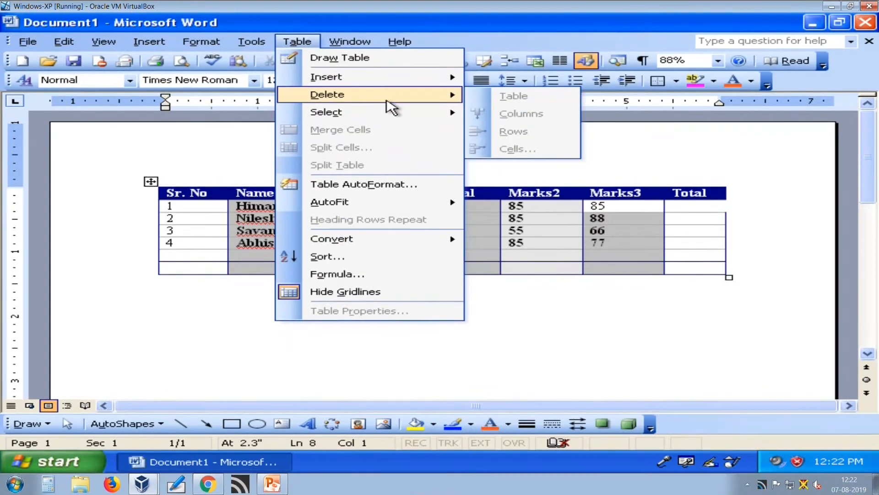
pyautogui.moveTo(374, 118)
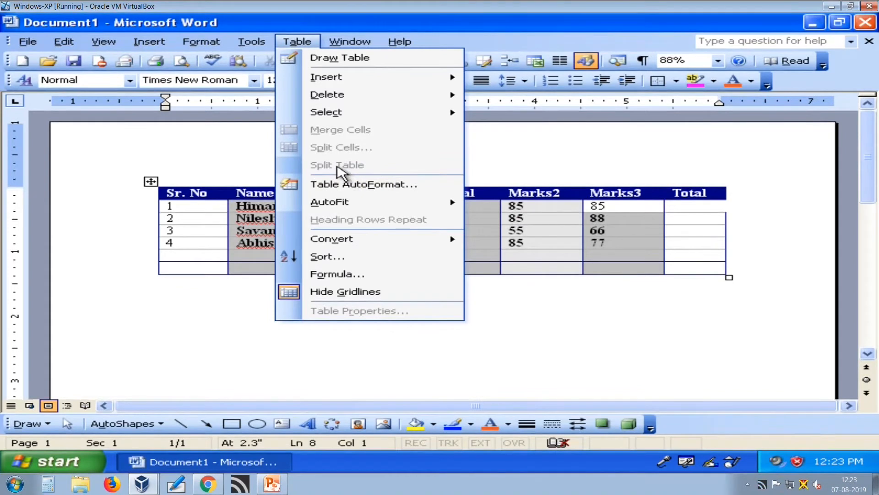
pyautogui.click(545, 255)
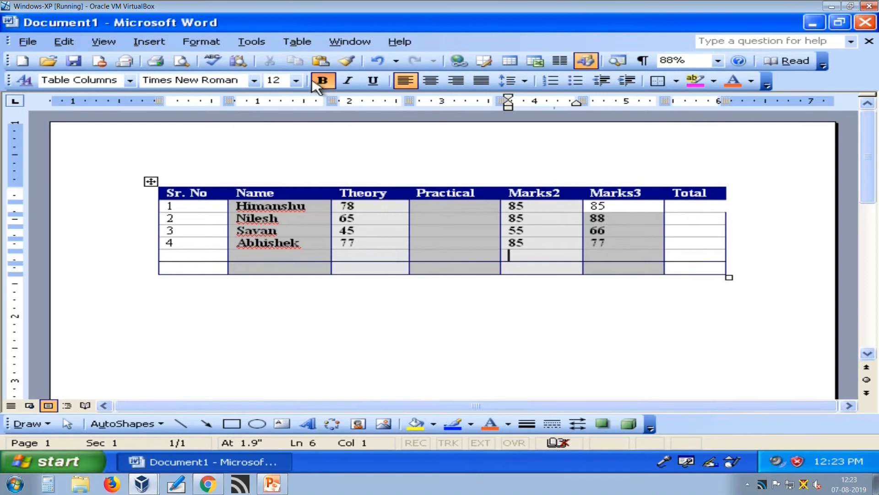
pyautogui.click(291, 41)
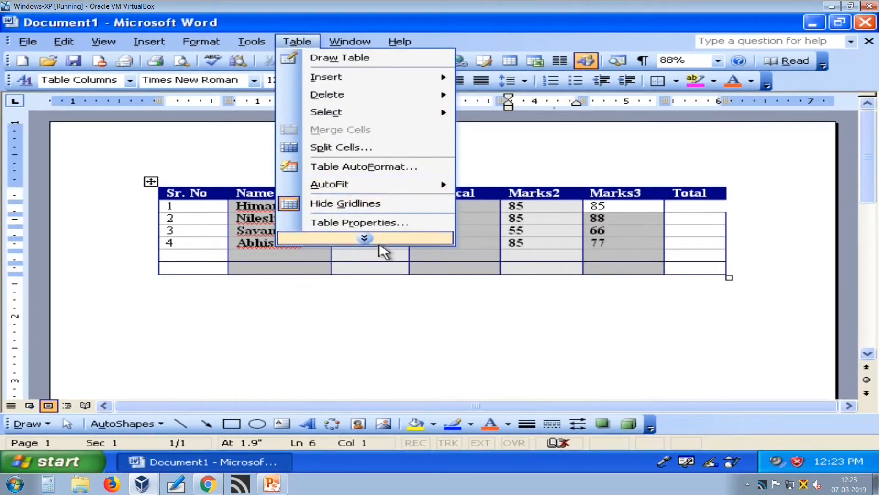
pyautogui.click(364, 239)
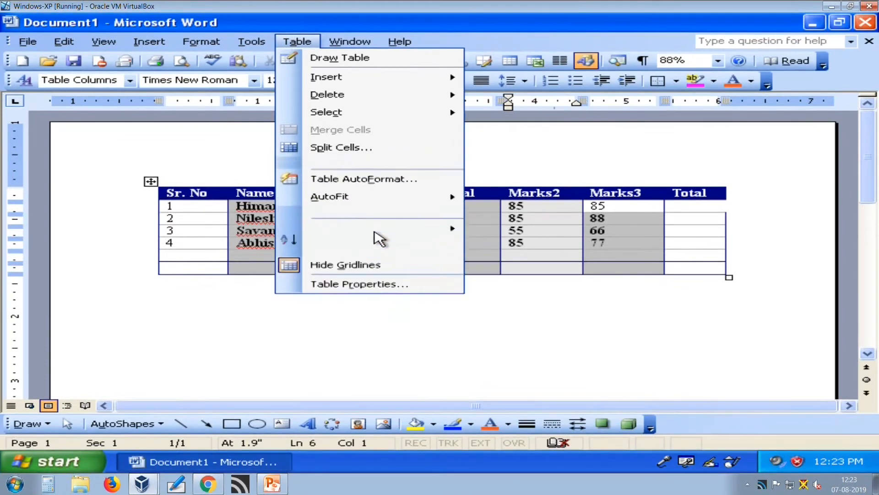
pyautogui.click(367, 166)
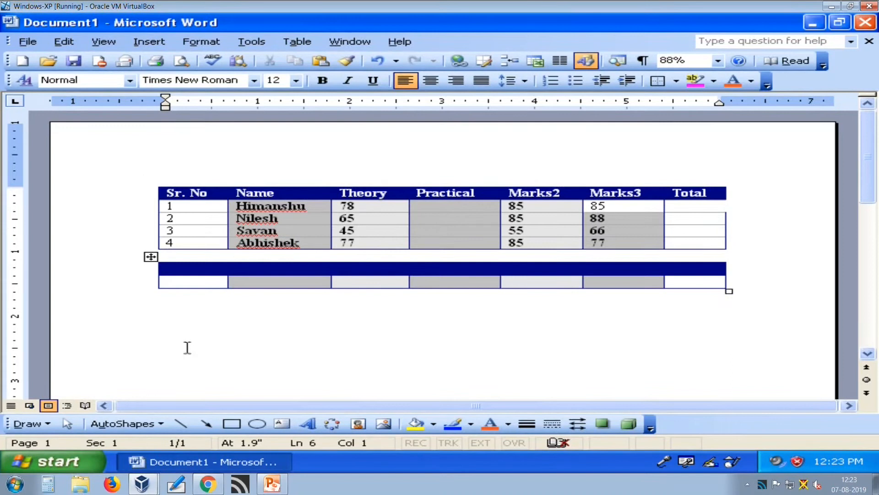
pyautogui.click(185, 334)
# - Fill the row under the split-off table's header with serial number 1, the student's name and marks 56, 65, 55 and 78
pyautogui.click(193, 258)
pyautogui.click(189, 267)
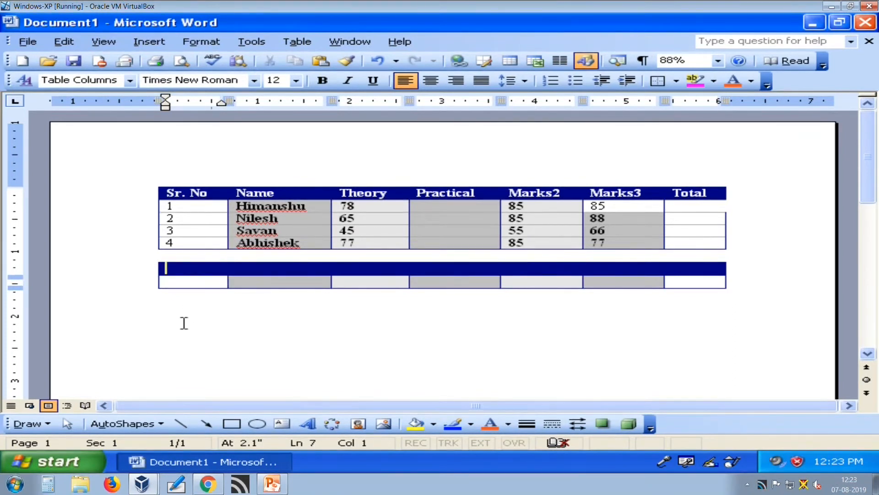
pyautogui.press('Down')
pyautogui.write('1')
pyautogui.press('Tab')
pyautogui.write('Kajal')
pyautogui.press('Tab')
pyautogui.write('56')
pyautogui.press('Tab')
pyautogui.write('65')
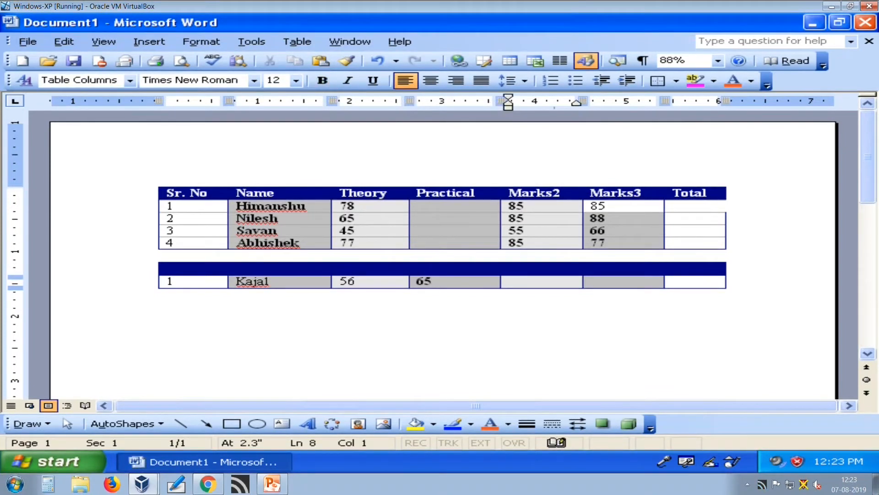
pyautogui.write('55')
pyautogui.press('Tab')
pyautogui.write('78')
pyautogui.press('Tab')
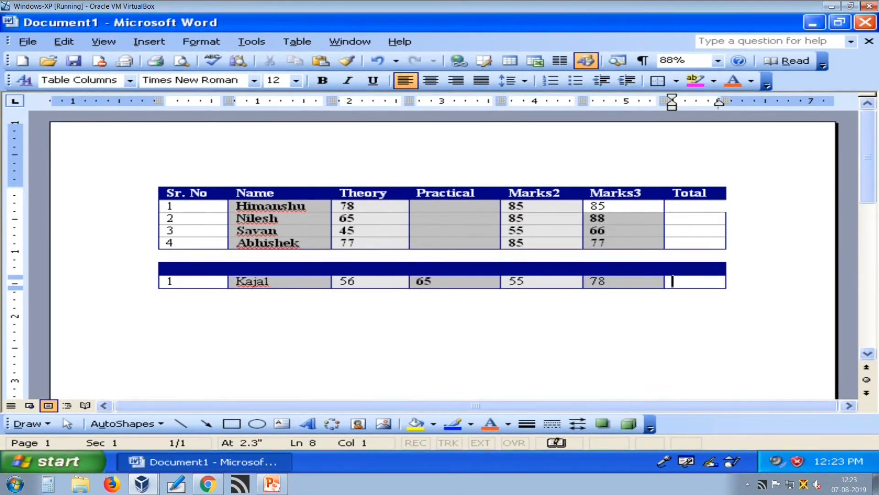
# - Add a row to the split-off table with serial number 2, the student's name and marks 55, 66, 99 and 78
pyautogui.press('Tab')
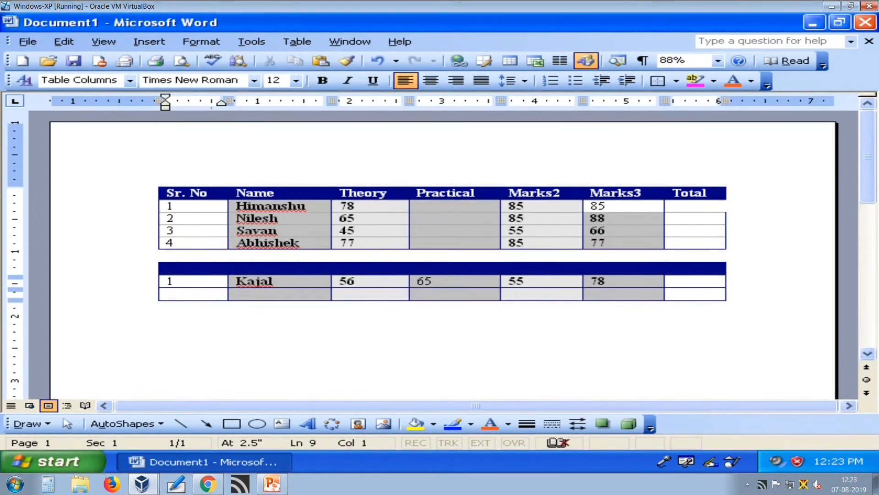
pyautogui.write('2')
pyautogui.press('Tab')
pyautogui.write('Dhruvati')
pyautogui.press('Tab')
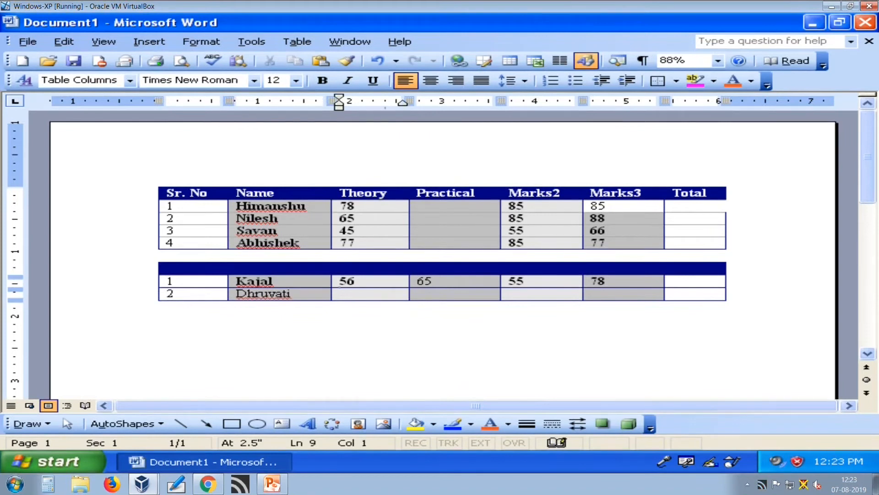
pyautogui.write('55')
pyautogui.press('Tab')
pyautogui.write('66')
pyautogui.press('Tab')
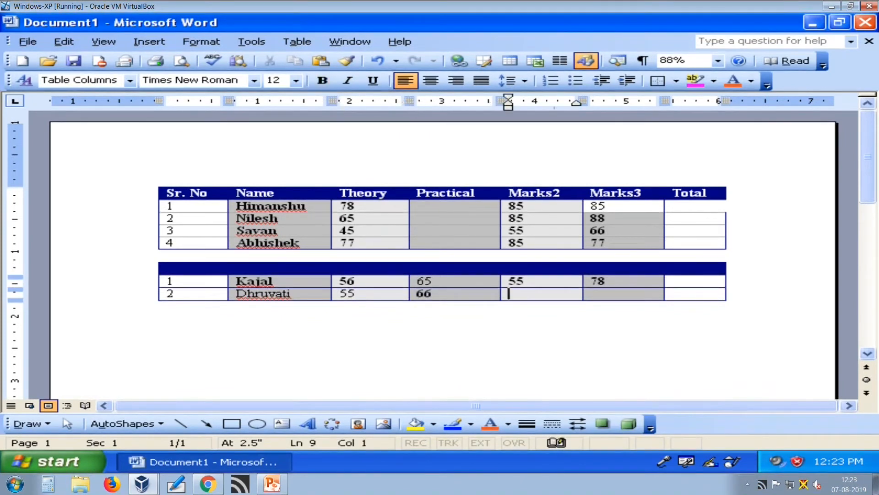
pyautogui.press('Tab')
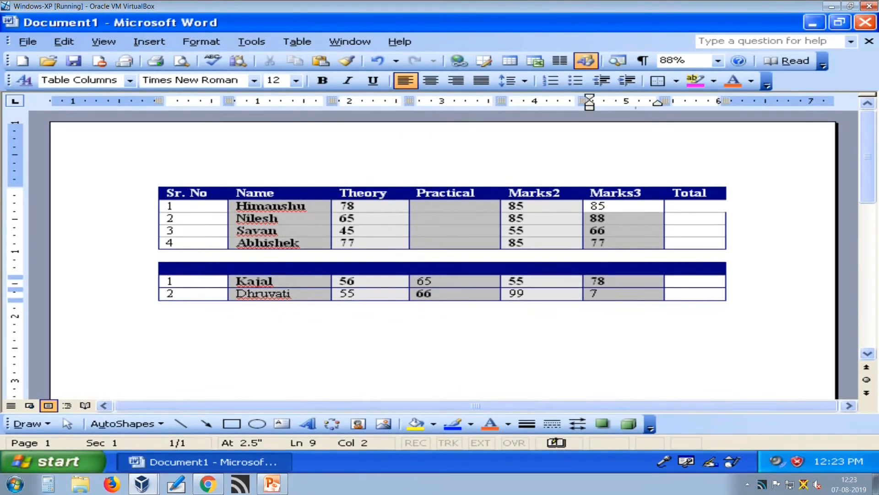
pyautogui.press('Tab')
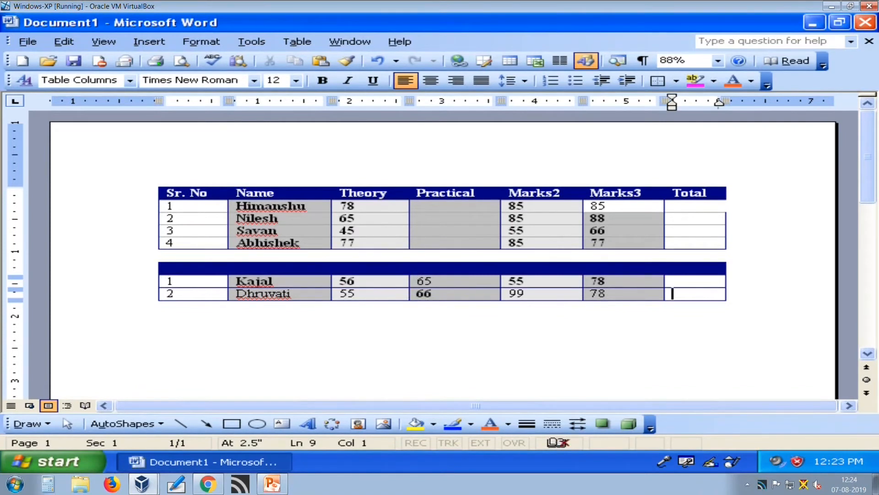
# - Add another row to the split-off table with serial number 3, the student's name and marks 87, 55, 88 and 78
pyautogui.press('Tab')
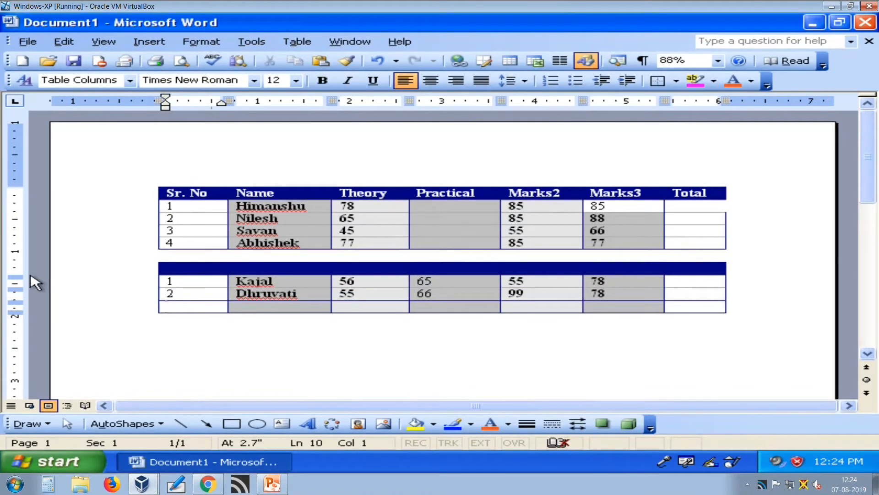
pyautogui.write('3')
pyautogui.press('Tab')
pyautogui.write('Akshar')
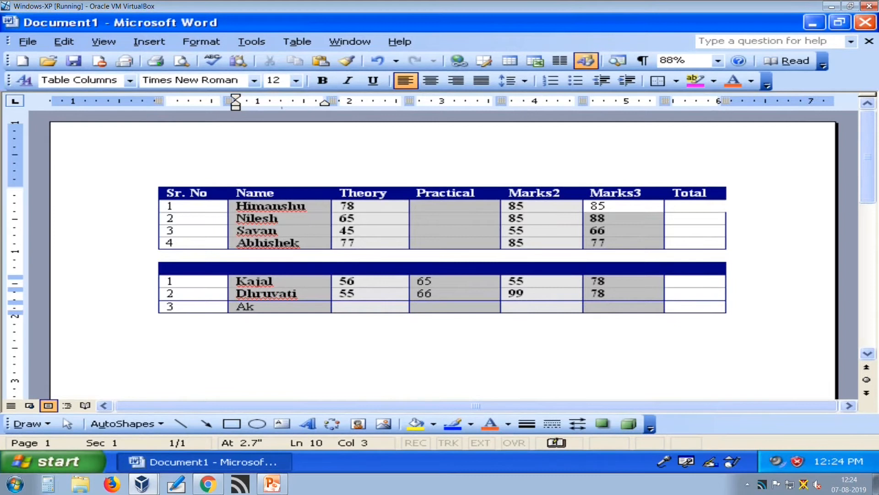
pyautogui.press('Tab')
pyautogui.write('87')
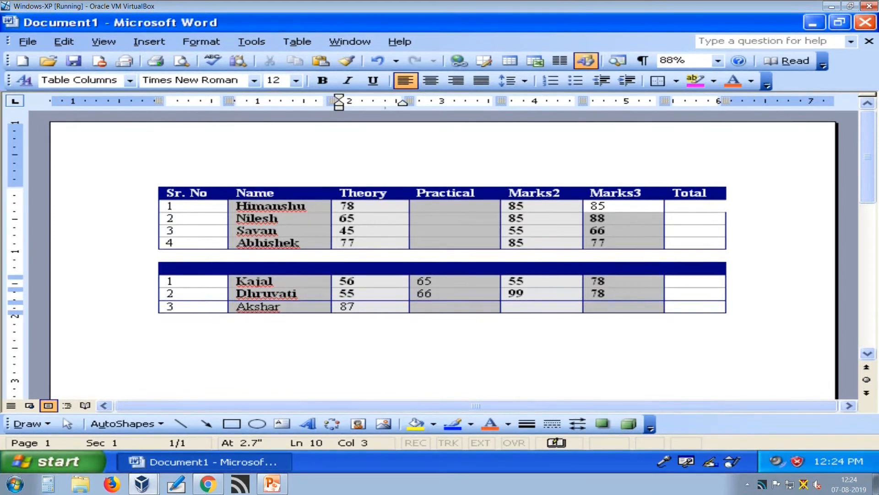
pyautogui.press('Tab')
pyautogui.write('55')
pyautogui.press('Tab')
pyautogui.write('88')
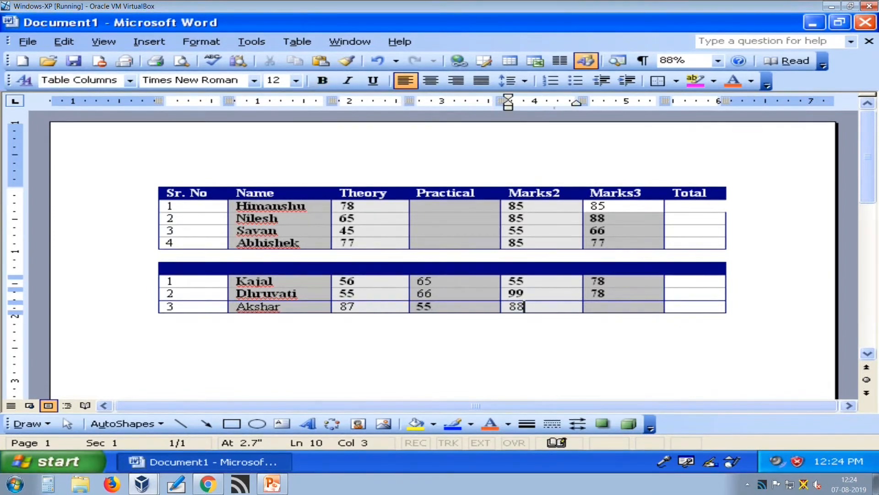
pyautogui.press('Tab')
pyautogui.write('78')
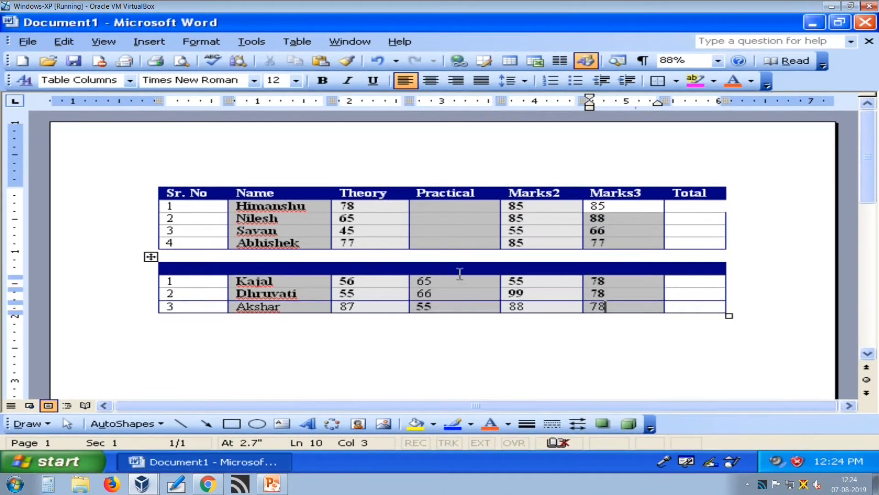
# - Hide the table gridlines and show them again
pyautogui.click(305, 43)
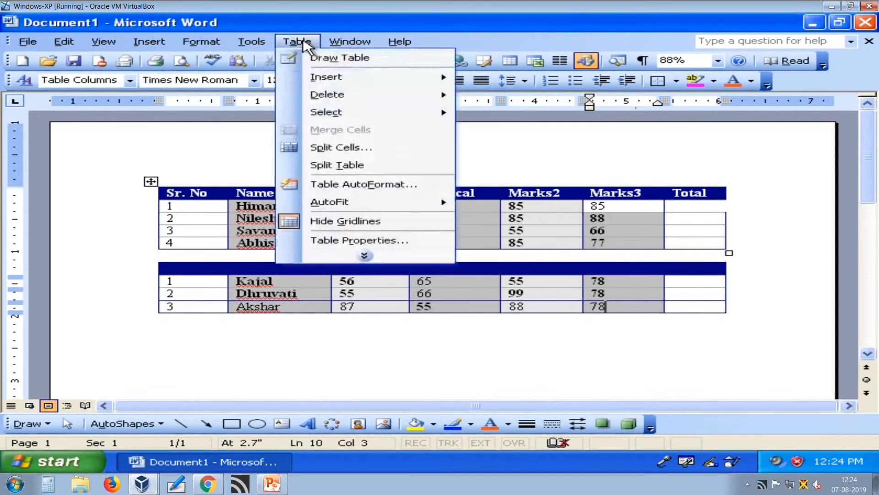
pyautogui.click(371, 257)
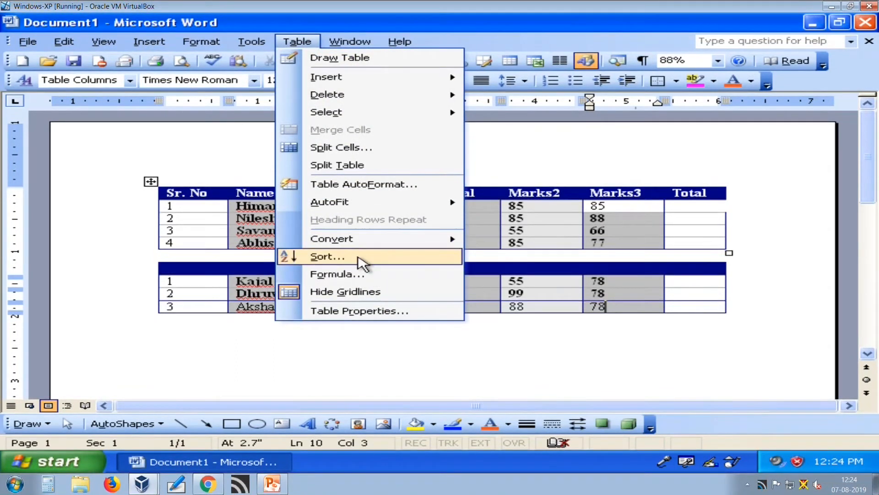
pyautogui.click(337, 293)
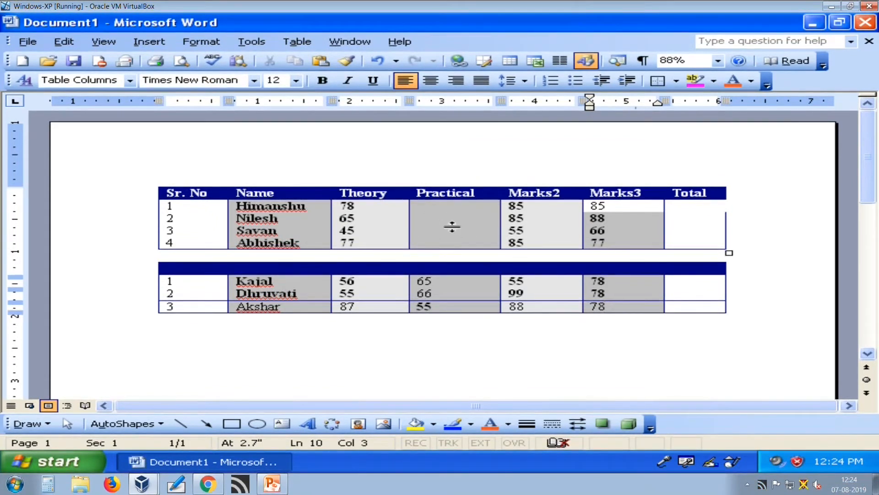
pyautogui.click(297, 42)
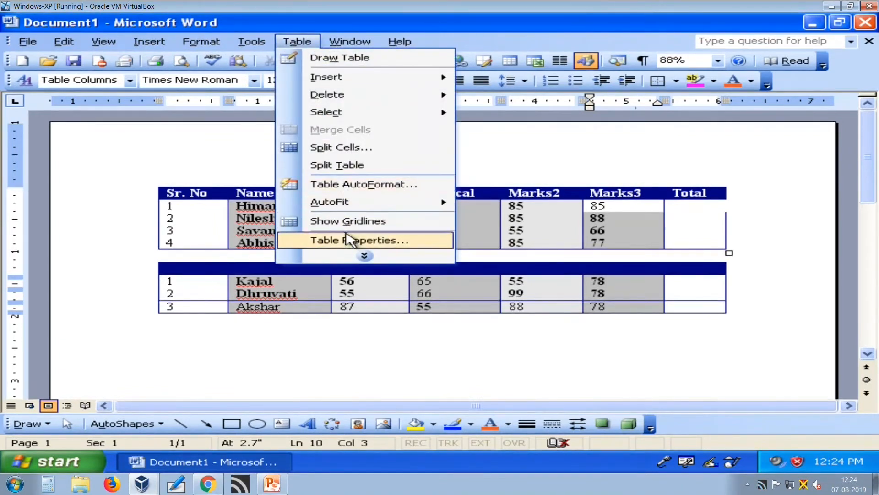
pyautogui.click(362, 222)
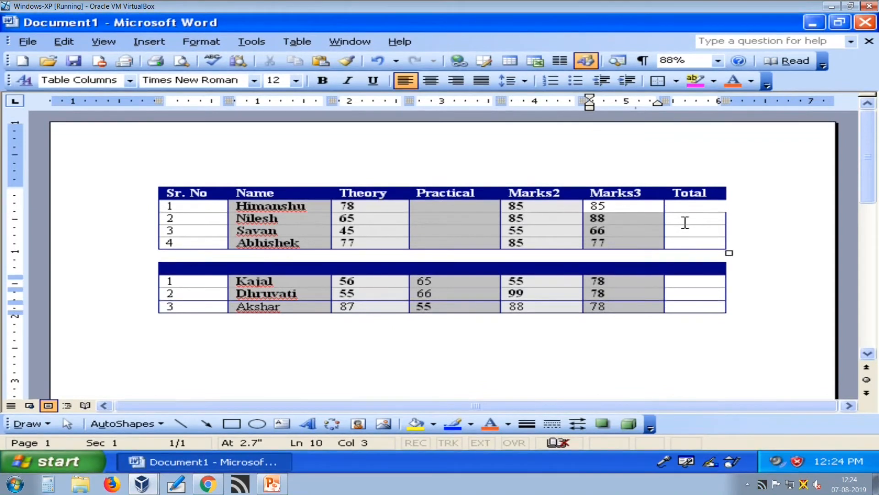
pyautogui.click(195, 206)
pyautogui.click(297, 42)
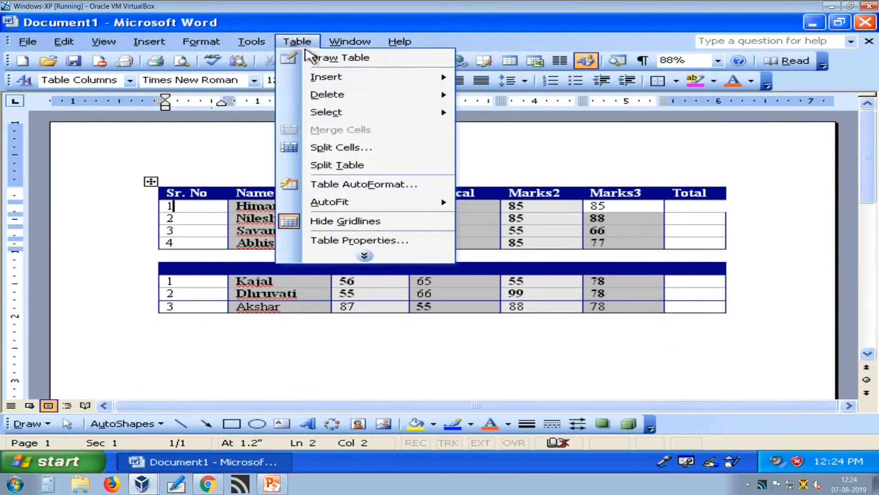
pyautogui.click(364, 255)
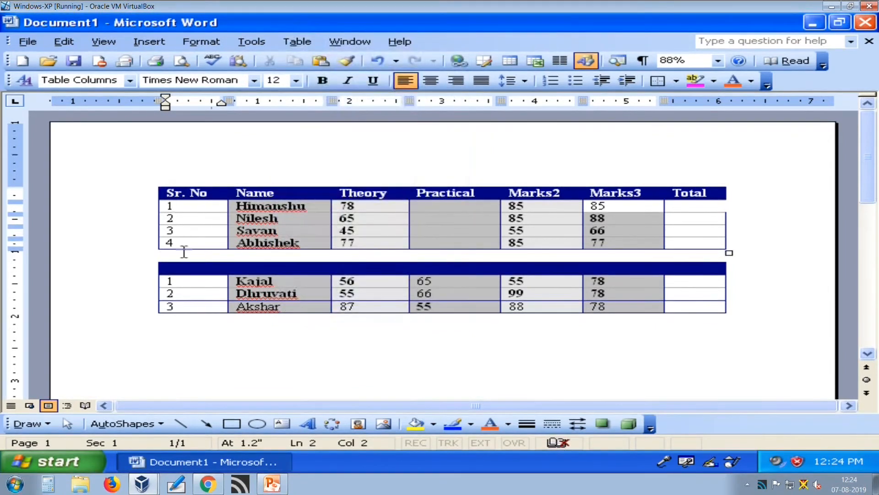
# - Cut the entire split-off lower table out of the document
pyautogui.rightClick(153, 251)
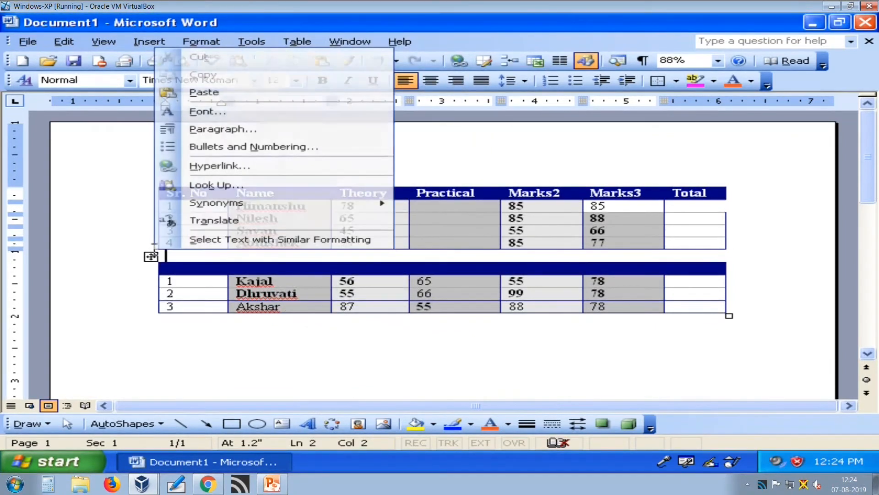
pyautogui.click(152, 257)
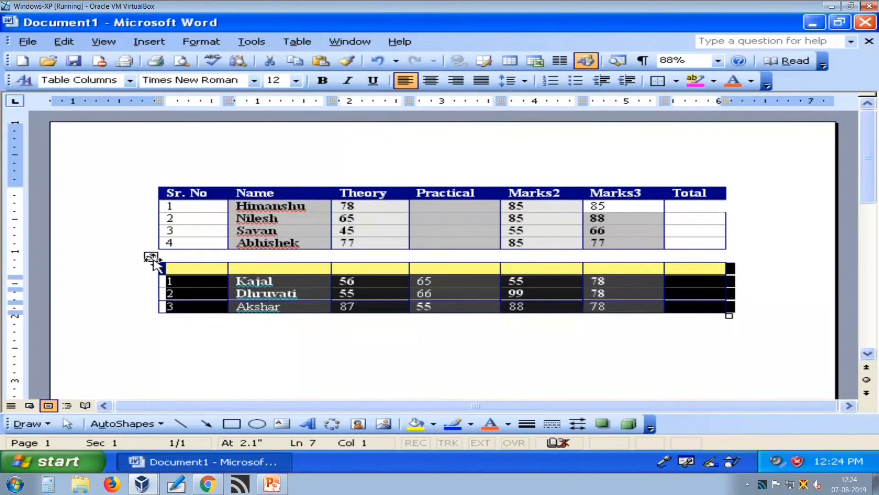
pyautogui.rightClick(153, 259)
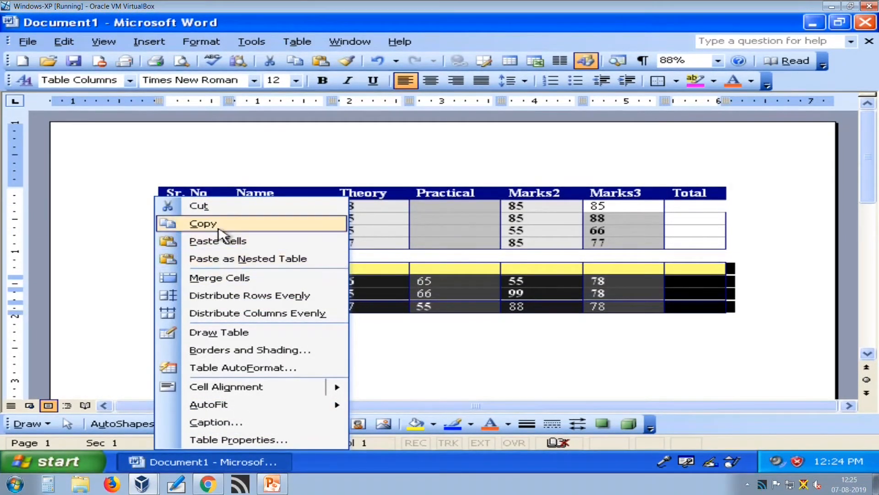
pyautogui.click(211, 204)
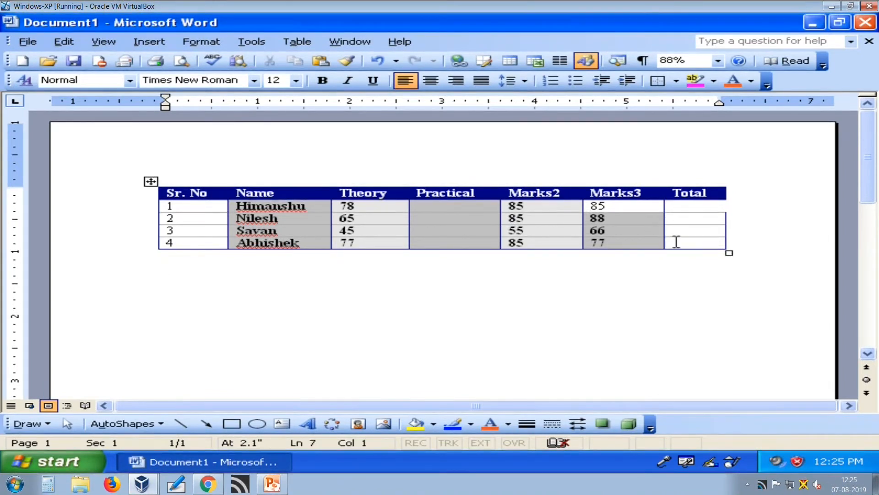
# - Specify a row height of 0.5" (At least) for all rows of the marksheet table
pyautogui.click(678, 244)
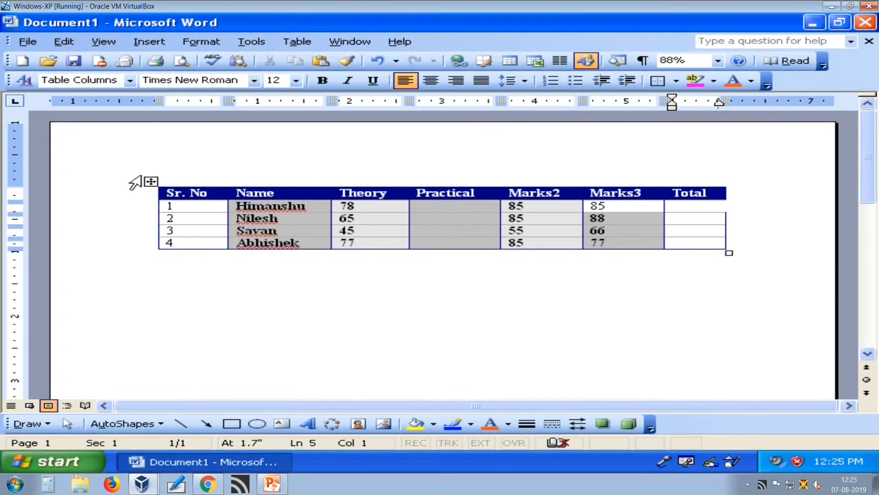
pyautogui.click(148, 183)
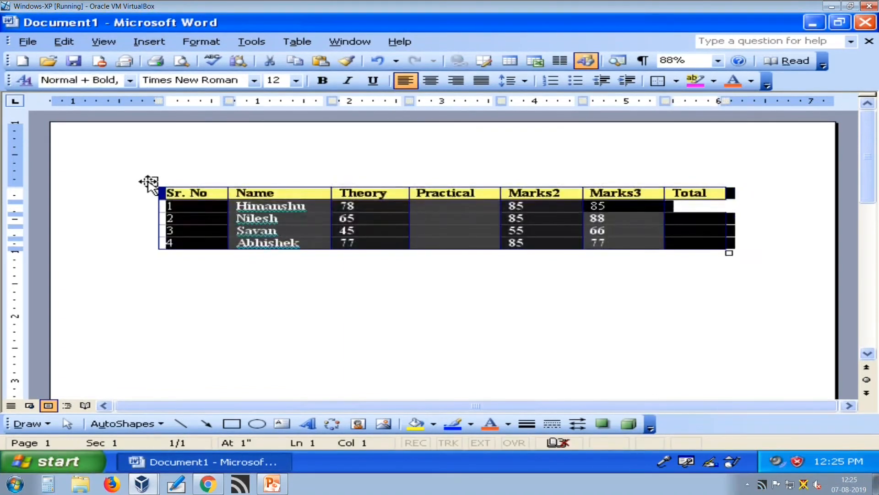
pyautogui.rightClick(149, 182)
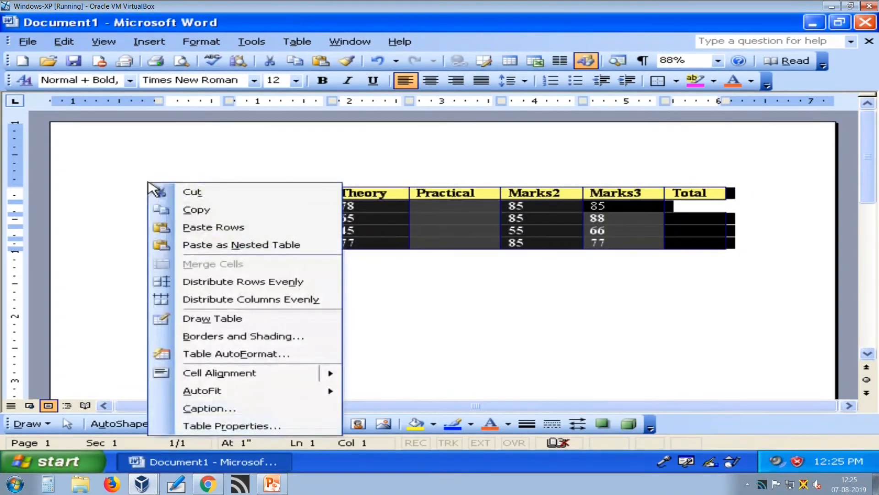
pyautogui.click(251, 427)
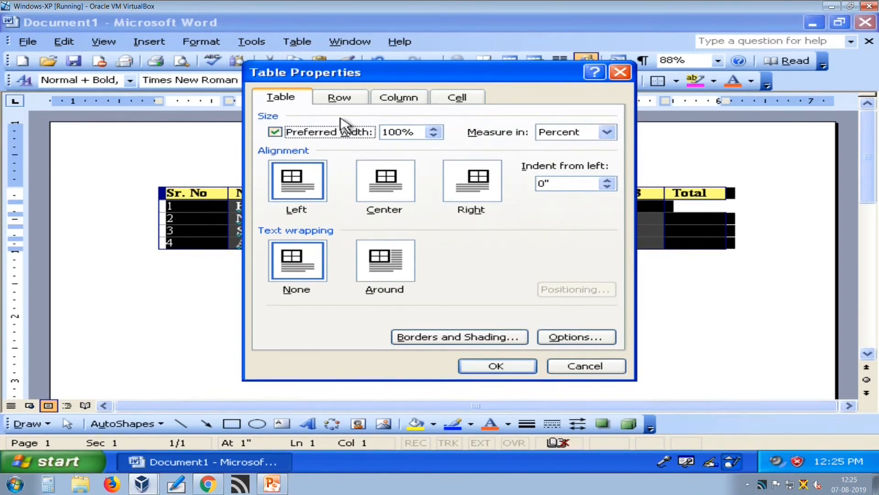
pyautogui.click(348, 99)
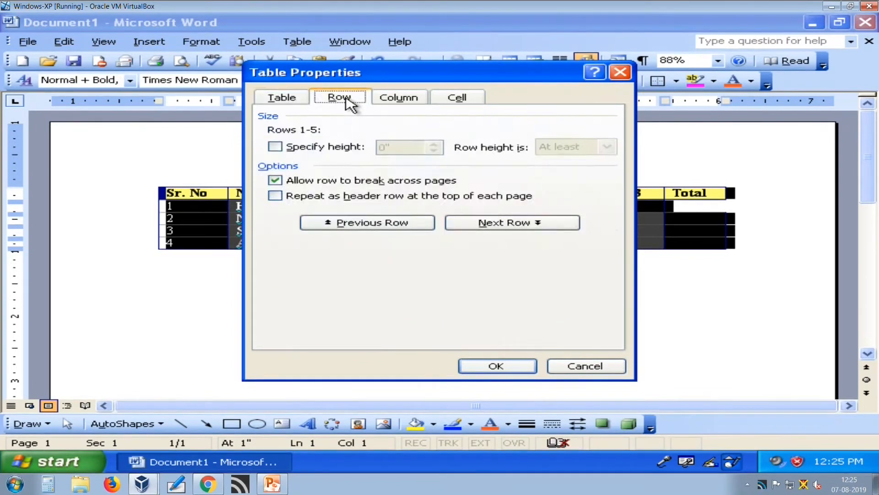
pyautogui.click(342, 154)
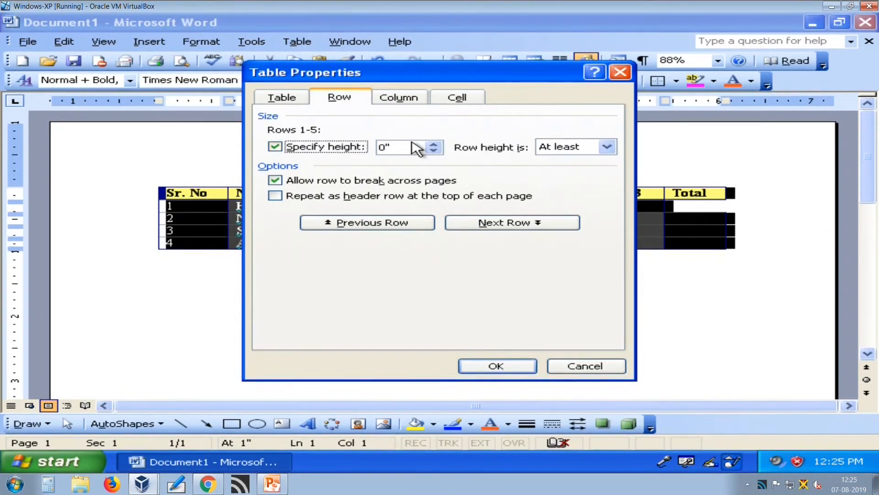
pyautogui.click(433, 144)
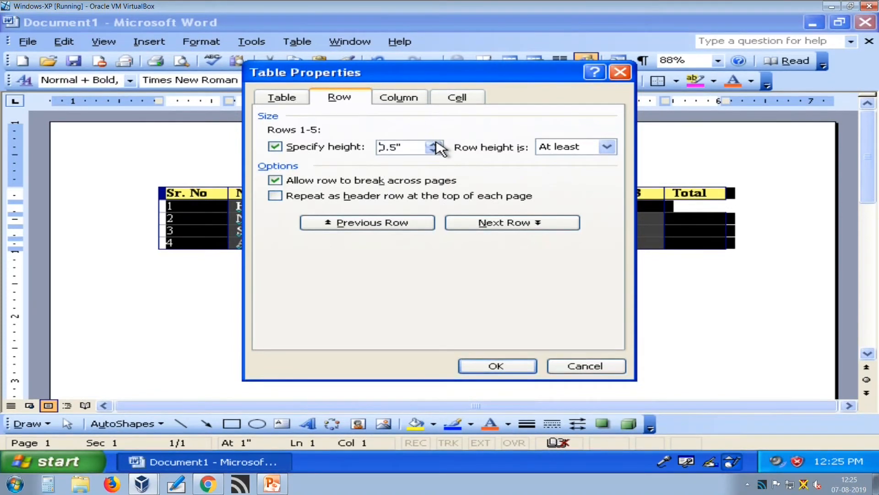
pyautogui.click(483, 367)
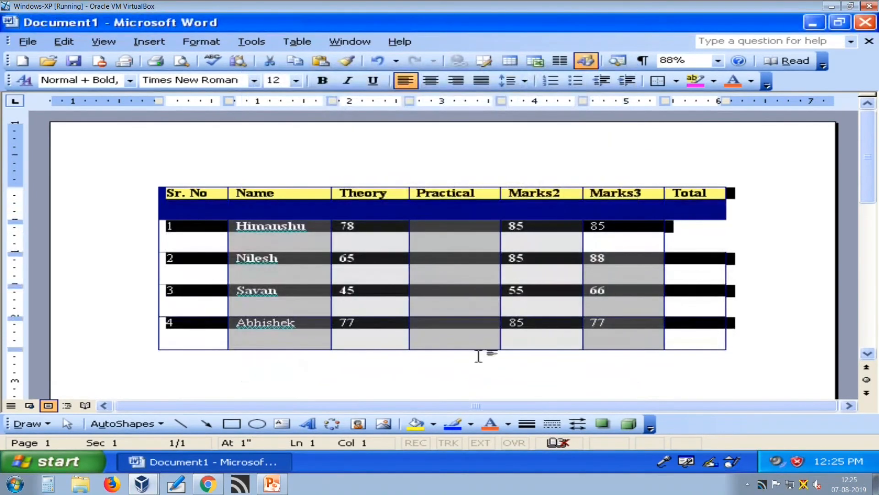
# - Append blank rows after row 4 of the marksheet table until it runs onto a second page
pyautogui.click(461, 294)
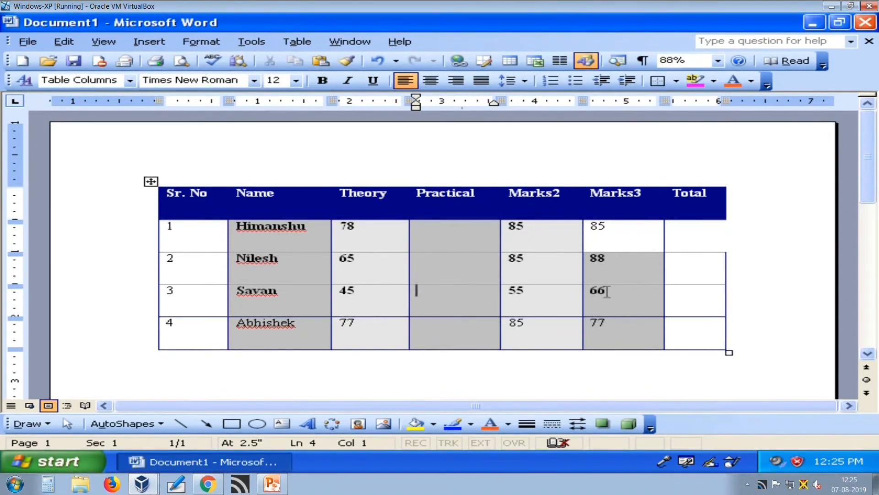
pyautogui.click(680, 325)
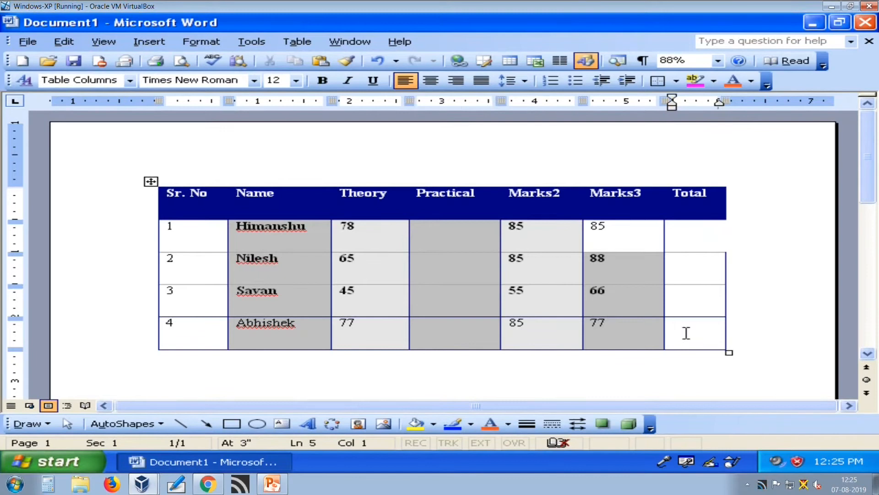
pyautogui.press('Tab')
pyautogui.press('Tab')
pyautogui.press('Tab')
pyautogui.press('Tab')
pyautogui.press('Tab')
pyautogui.press('Tab')
pyautogui.press('Tab')
pyautogui.press('Tab')
pyautogui.press('Tab')
pyautogui.press('Tab')
pyautogui.press('Tab')
pyautogui.press('Tab')
pyautogui.press('Tab')
pyautogui.press('Tab')
pyautogui.press('Tab')
pyautogui.press('Tab')
pyautogui.press('Tab')
pyautogui.press('Tab')
pyautogui.press('Tab')
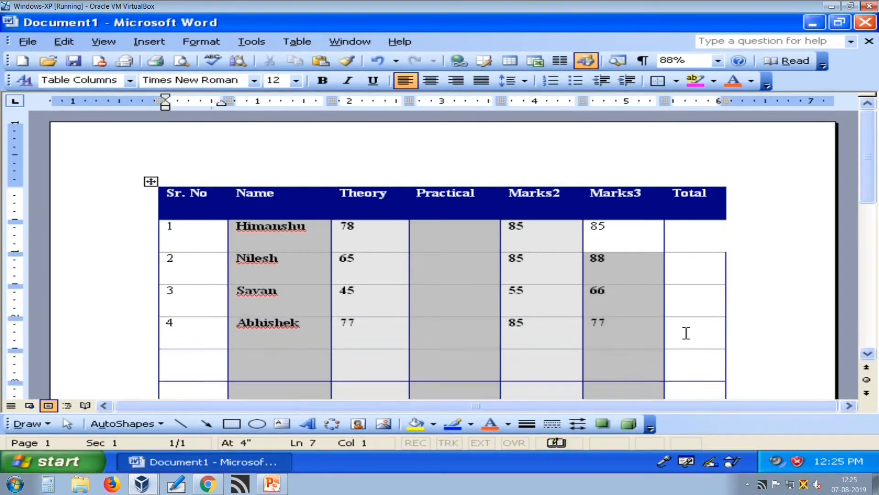
pyautogui.press('Tab')
pyautogui.press('Tab')
pyautogui.press('Tab')
pyautogui.press('Tab')
pyautogui.press('Tab')
pyautogui.press('Tab')
pyautogui.press('Tab')
pyautogui.press('Tab')
pyautogui.press('Tab')
pyautogui.press('Tab')
pyautogui.press('Tab')
pyautogui.press('Tab')
pyautogui.press('Tab')
pyautogui.press('Tab')
pyautogui.press('Tab')
pyautogui.press('Tab')
pyautogui.press('Tab')
pyautogui.press('Tab')
pyautogui.press('Tab')
pyautogui.press('Tab')
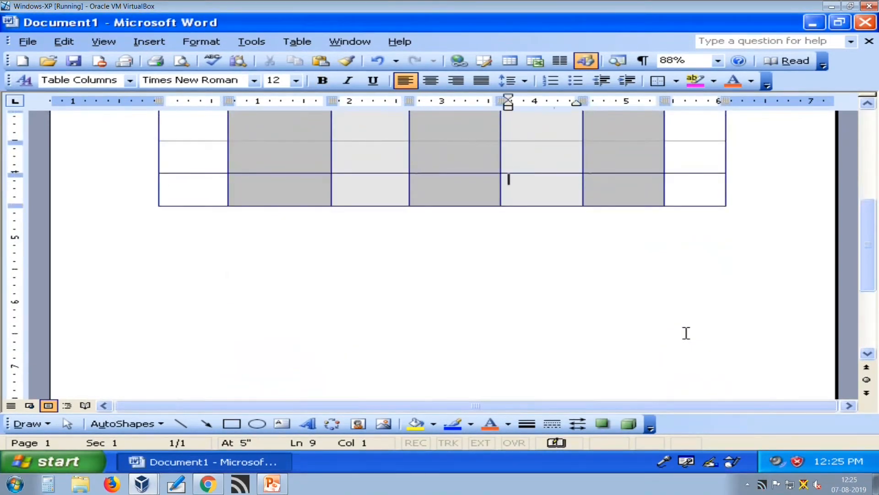
pyautogui.press('Tab')
pyautogui.press('Tab')
pyautogui.press('Tab')
pyautogui.press('Tab')
pyautogui.press('Tab')
pyautogui.press('Tab')
pyautogui.press('Tab')
pyautogui.press('Tab')
pyautogui.press('Tab')
pyautogui.press('Tab')
pyautogui.press('Tab')
pyautogui.press('Tab')
pyautogui.press('Tab')
pyautogui.press('Tab')
pyautogui.press('Tab')
pyautogui.press('Tab')
pyautogui.press('Tab')
pyautogui.press('Tab')
pyautogui.press('Tab')
pyautogui.press('Tab')
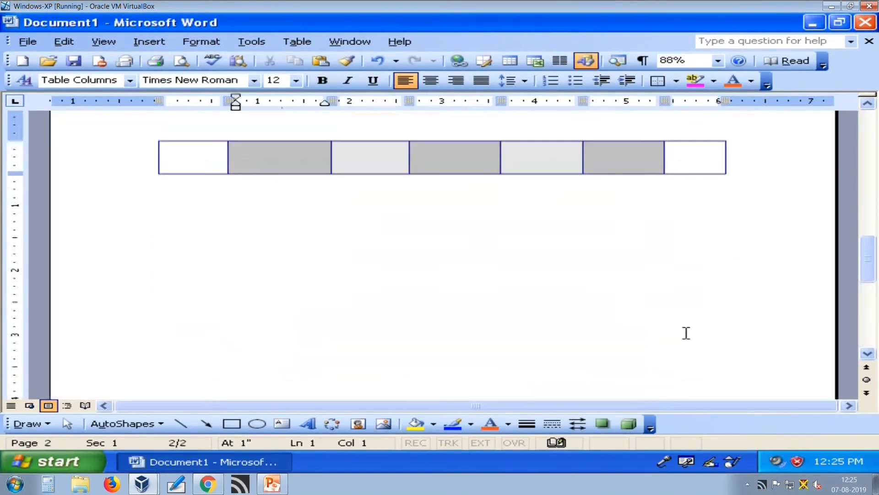
# - Append three more blank rows at the table's end on the second page
pyautogui.scroll(5, 687, 333)
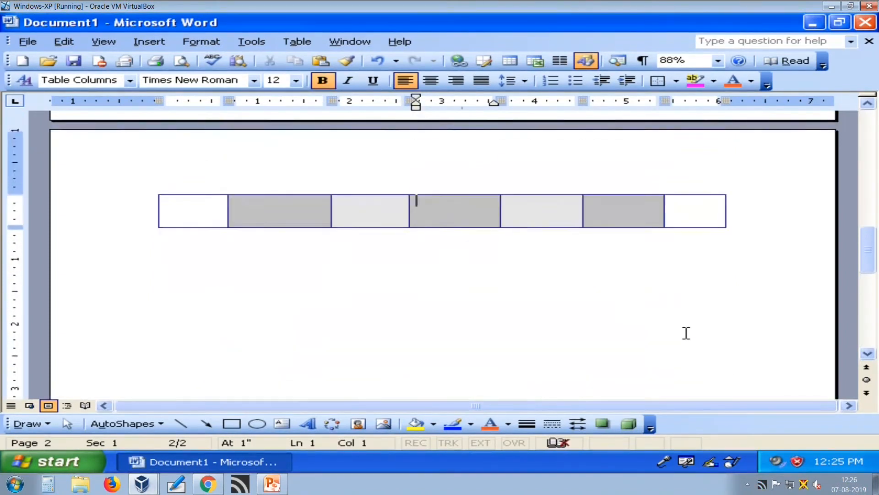
pyautogui.scroll(4, 686, 333)
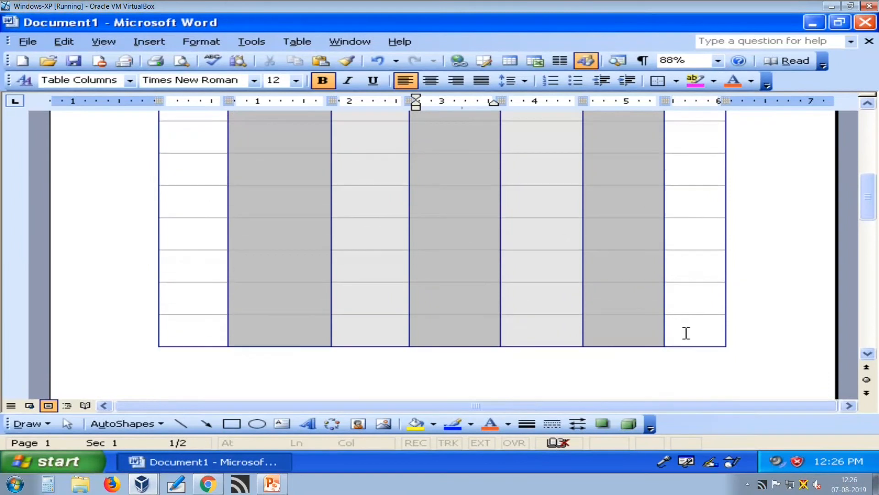
pyautogui.scroll(4, 686, 333)
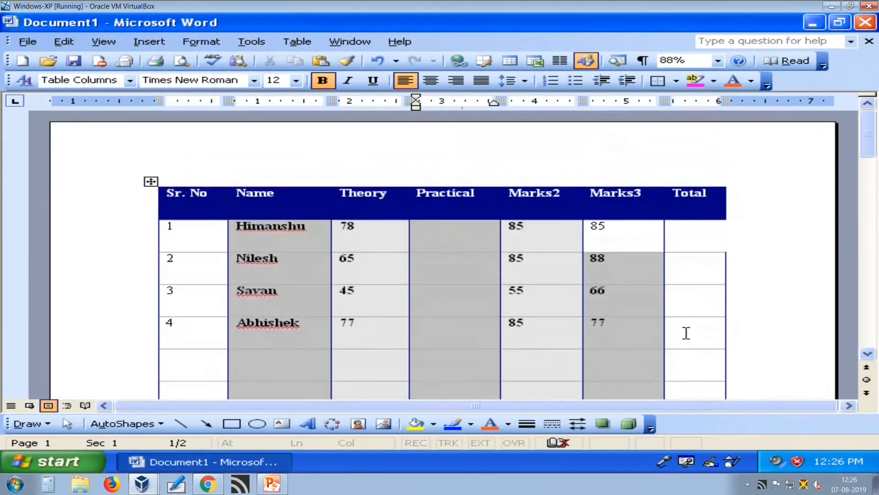
pyautogui.click(210, 194)
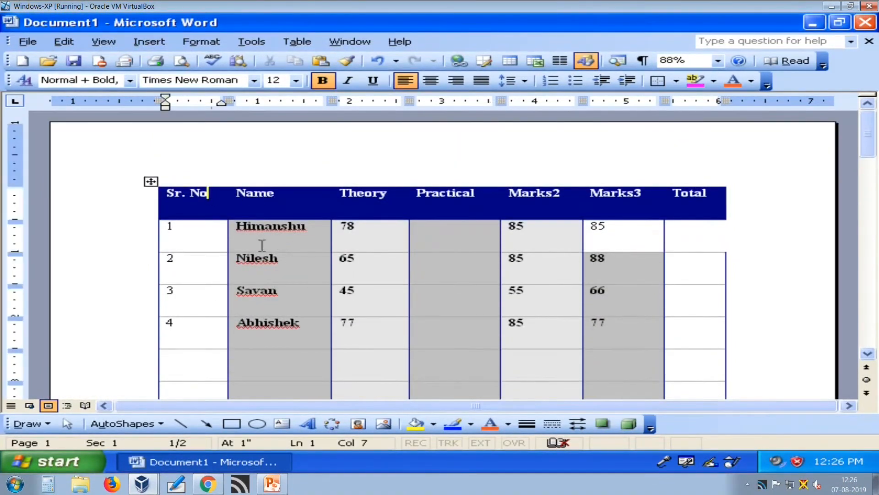
pyautogui.scroll(-15, 264, 246)
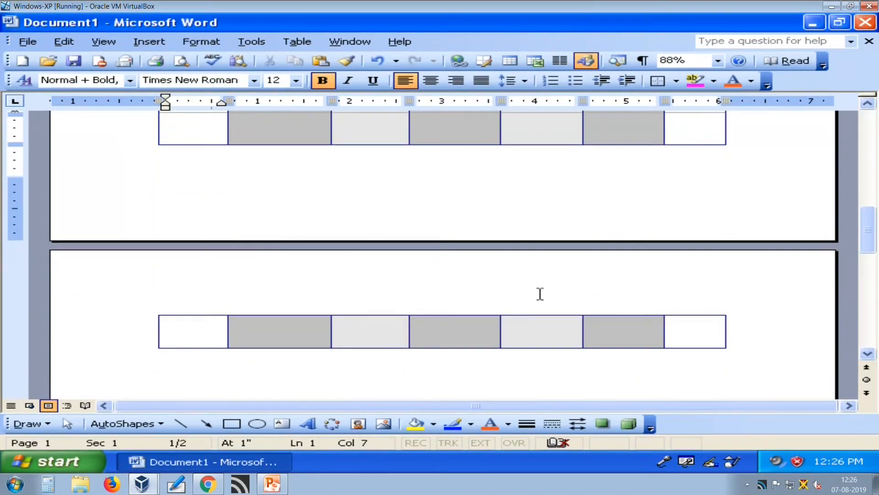
pyautogui.click(702, 329)
pyautogui.press('Tab')
pyautogui.press('Tab')
pyautogui.press('Tab')
pyautogui.press('Tab')
pyautogui.press('Tab')
pyautogui.press('Tab')
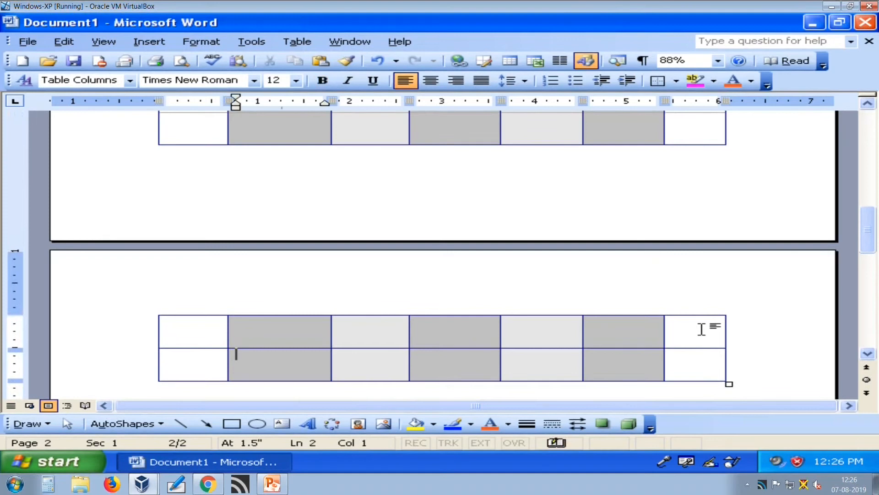
pyautogui.press('Tab')
pyautogui.press('Tab')
pyautogui.press('Tab')
pyautogui.press('Tab')
pyautogui.press('Tab')
pyautogui.press('Tab')
pyautogui.press('Tab')
pyautogui.press('Tab')
pyautogui.press('Tab')
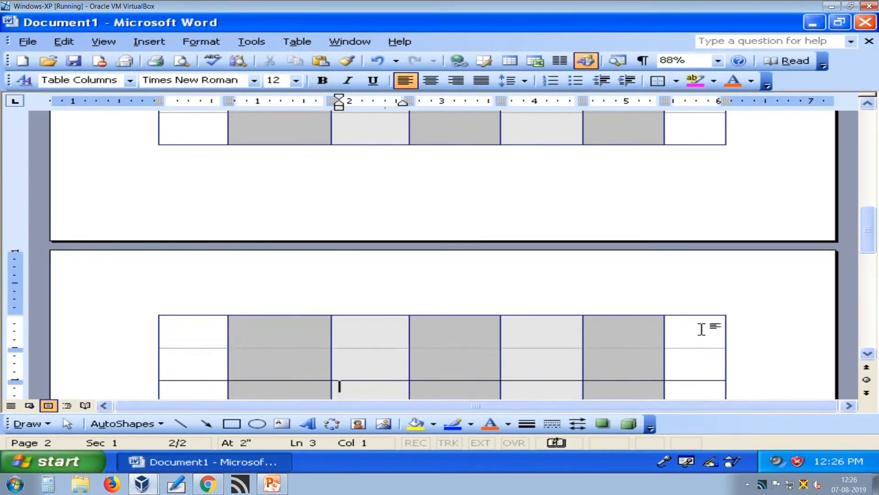
pyautogui.press('Tab')
pyautogui.press('Tab')
pyautogui.press('Tab')
pyautogui.press('Tab')
pyautogui.press('Tab')
pyautogui.press('Tab')
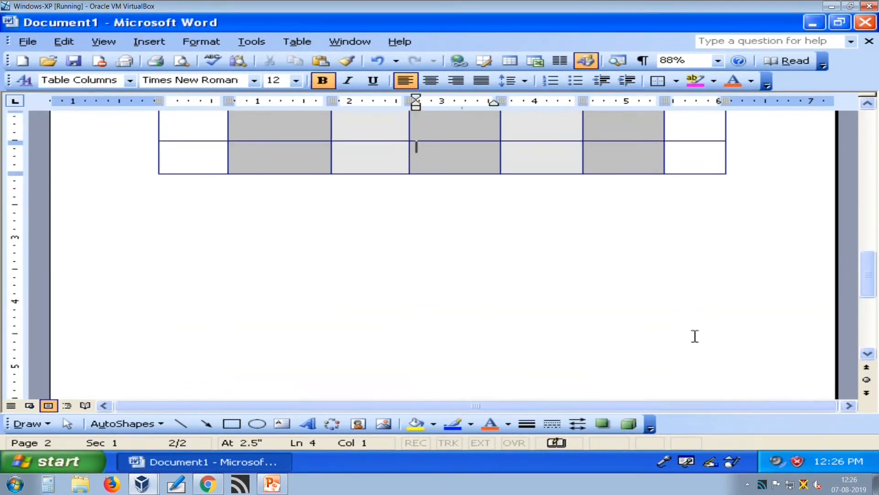
# - Turn on Heading Rows Repeat for the table's header row and check the top of the second page
pyautogui.scroll(20, 645, 337)
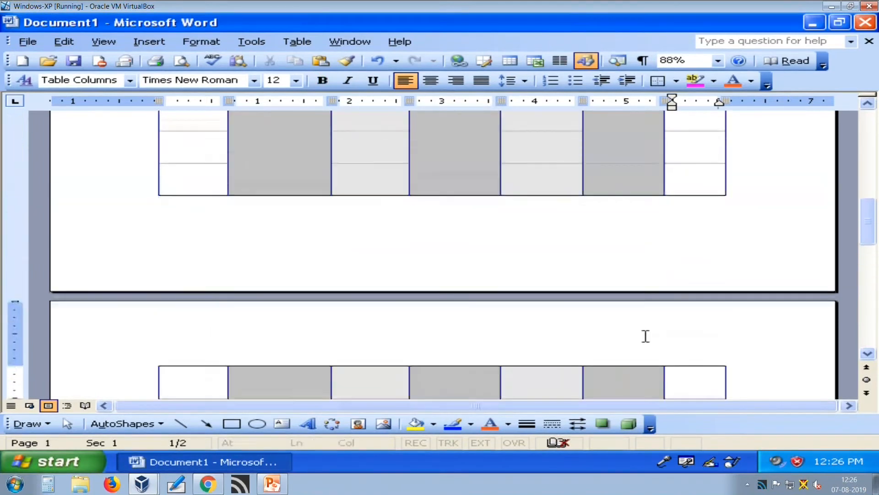
pyautogui.scroll(2, 646, 336)
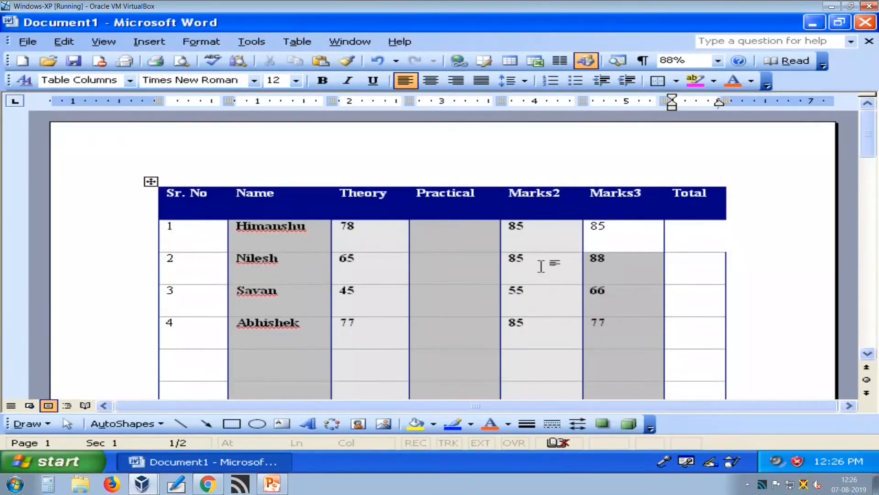
pyautogui.click(373, 205)
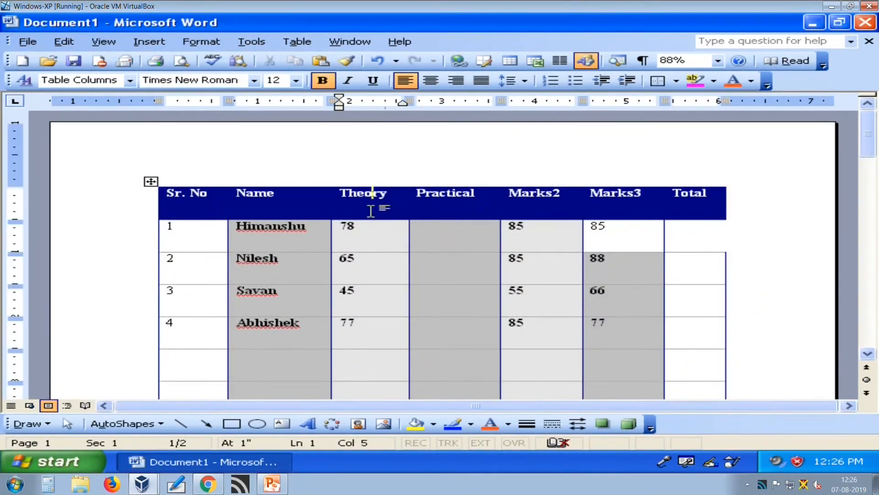
pyautogui.click(297, 41)
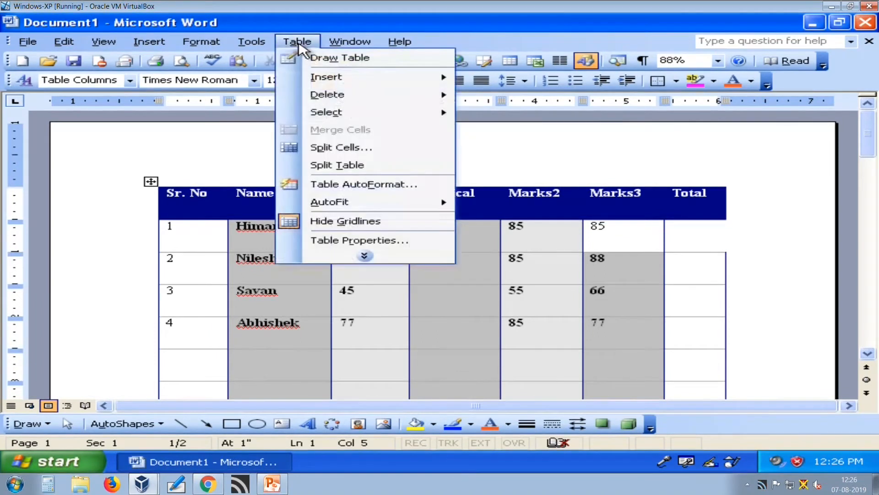
pyautogui.click(364, 255)
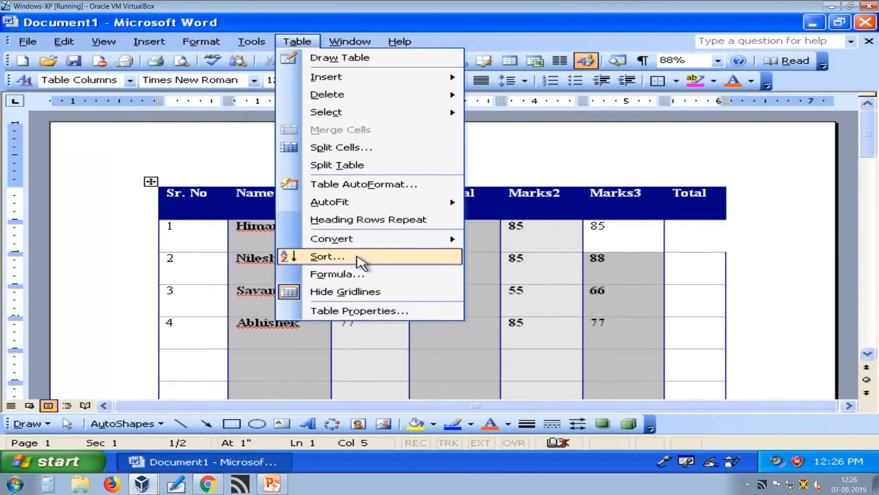
pyautogui.click(360, 221)
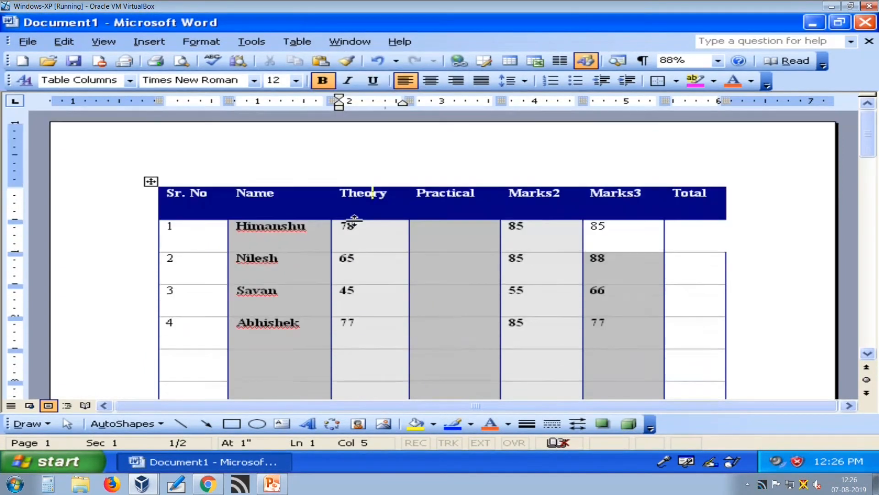
pyautogui.scroll(-10, 354, 220)
pyautogui.scroll(-5, 354, 219)
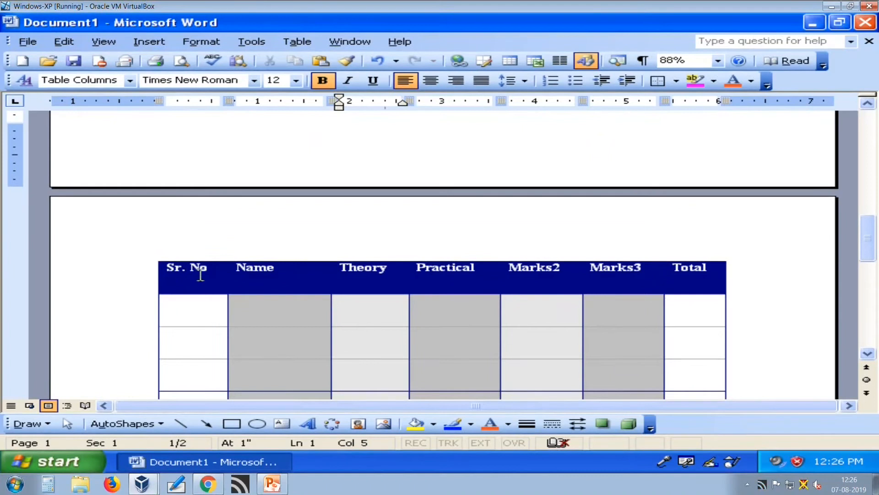
# - Append blank rows at the marksheet table's end until it runs onto a third page, and check the repeated headings
pyautogui.scroll(-5, 554, 283)
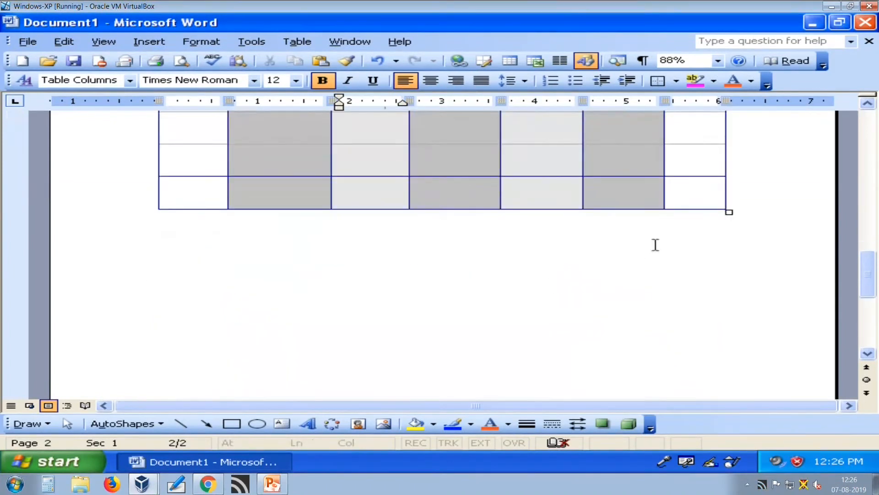
pyautogui.click(710, 191)
pyautogui.press('Tab')
pyautogui.press('Tab')
pyautogui.press('Tab')
pyautogui.press('Tab')
pyautogui.press('Tab')
pyautogui.press('Tab')
pyautogui.press('Tab')
pyautogui.press('Tab')
pyautogui.press('Tab')
pyautogui.press('Tab')
pyautogui.press('Tab')
pyautogui.press('Tab')
pyautogui.press('Tab')
pyautogui.press('Tab')
pyautogui.press('Tab')
pyautogui.press('Tab')
pyautogui.press('Tab')
pyautogui.press('Tab')
pyautogui.press('Tab')
pyautogui.press('Tab')
pyautogui.press('Tab')
pyautogui.press('Tab')
pyautogui.press('Tab')
pyautogui.press('Tab')
pyautogui.press('Tab')
pyautogui.press('Tab')
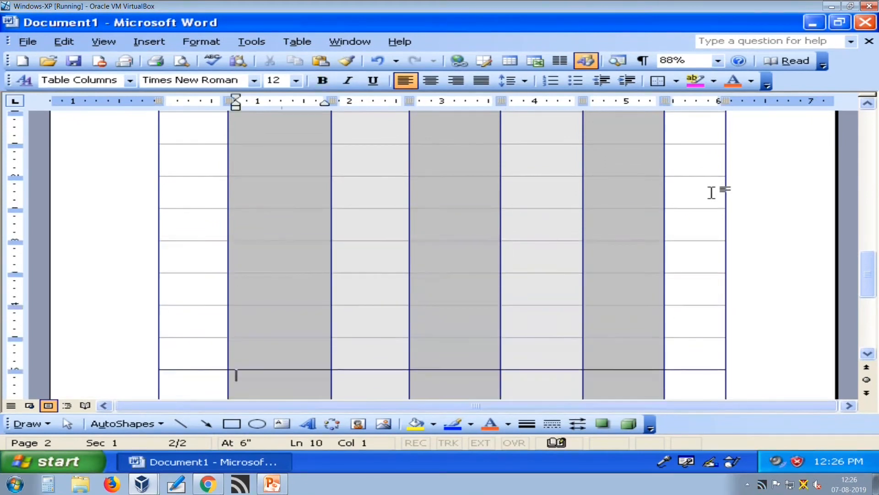
pyautogui.press('Tab')
pyautogui.press('Tab')
pyautogui.press('Tab')
pyautogui.press('Tab')
pyautogui.press('Tab')
pyautogui.press('Tab')
pyautogui.press('Tab')
pyautogui.press('Tab')
pyautogui.press('Tab')
pyautogui.press('Tab')
pyautogui.press('Tab')
pyautogui.press('Tab')
pyautogui.press('Tab')
pyautogui.press('Tab')
pyautogui.press('Tab')
pyautogui.press('Tab')
pyautogui.press('Tab')
pyautogui.press('Tab')
pyautogui.press('Tab')
pyautogui.press('Tab')
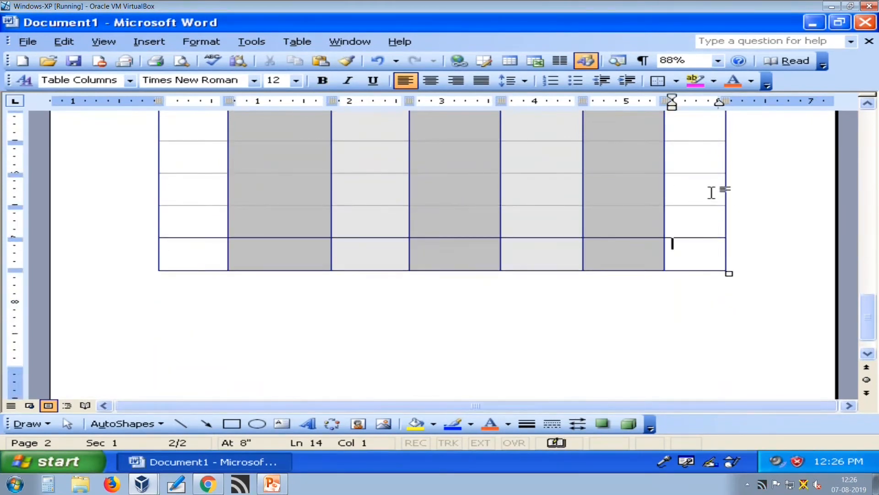
pyautogui.press('Tab')
pyautogui.press('Tab')
pyautogui.press('Tab')
pyautogui.press('Tab')
pyautogui.press('Tab')
pyautogui.press('Tab')
pyautogui.press('Tab')
pyautogui.press('Tab')
pyautogui.press('Tab')
pyautogui.press('Tab')
pyautogui.press('Tab')
pyautogui.press('Tab')
pyautogui.press('Tab')
pyautogui.press('Tab')
pyautogui.press('Tab')
pyautogui.press('Tab')
pyautogui.press('Tab')
pyautogui.press('Tab')
pyautogui.press('Tab')
pyautogui.press('Tab')
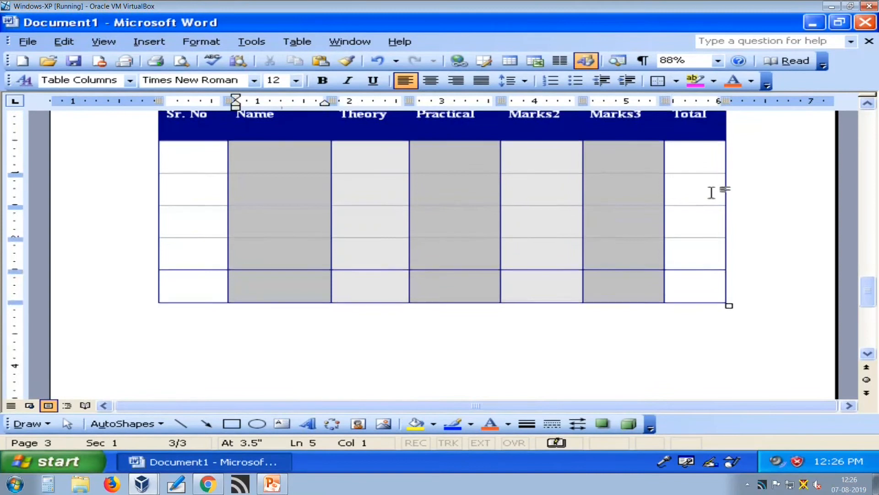
pyautogui.scroll(10, 712, 193)
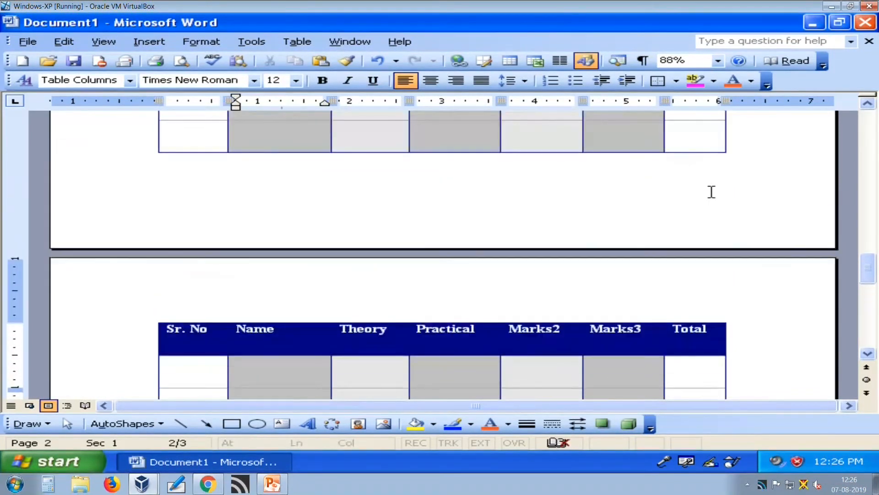
pyautogui.scroll(6, 712, 192)
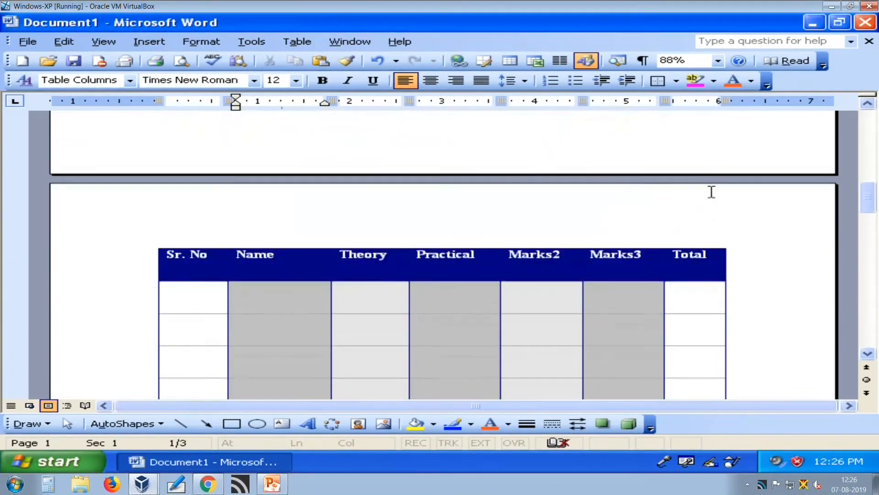
pyautogui.scroll(8, 712, 193)
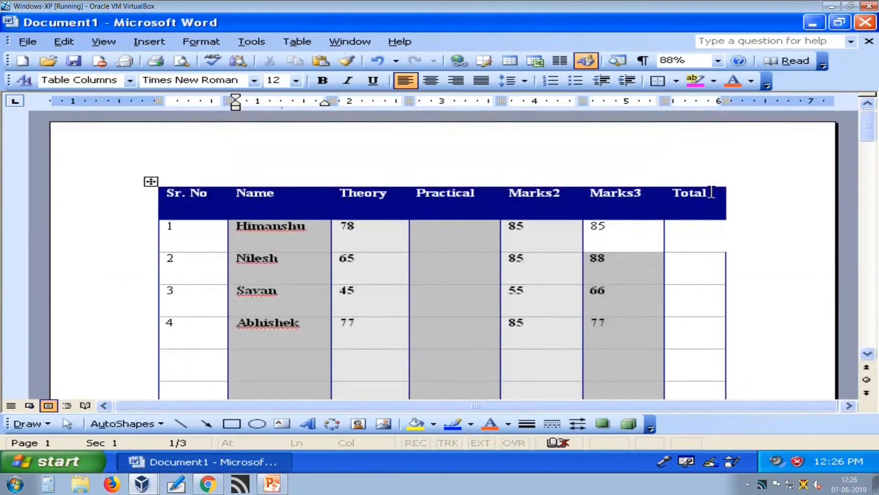
pyautogui.click(293, 194)
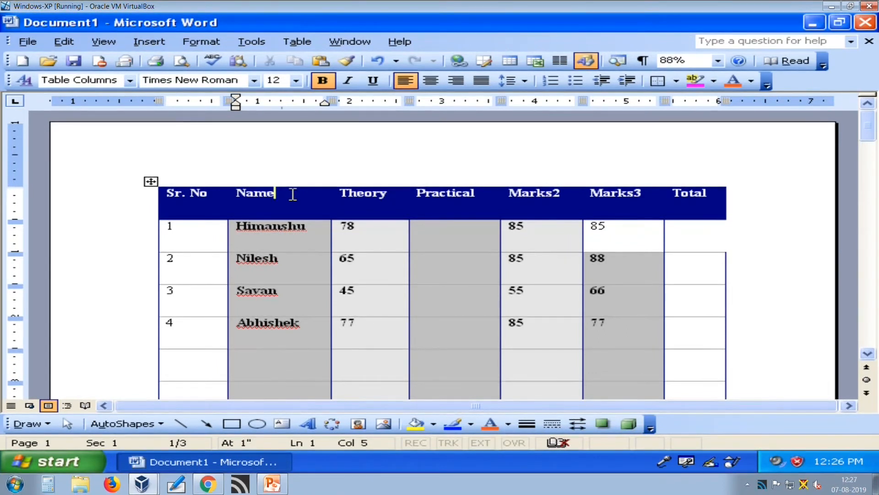
pyautogui.click(296, 44)
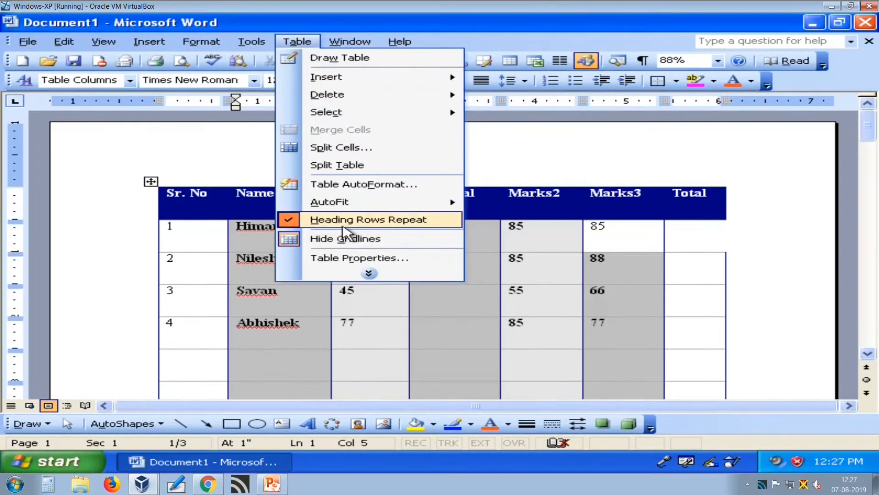
pyautogui.click(367, 273)
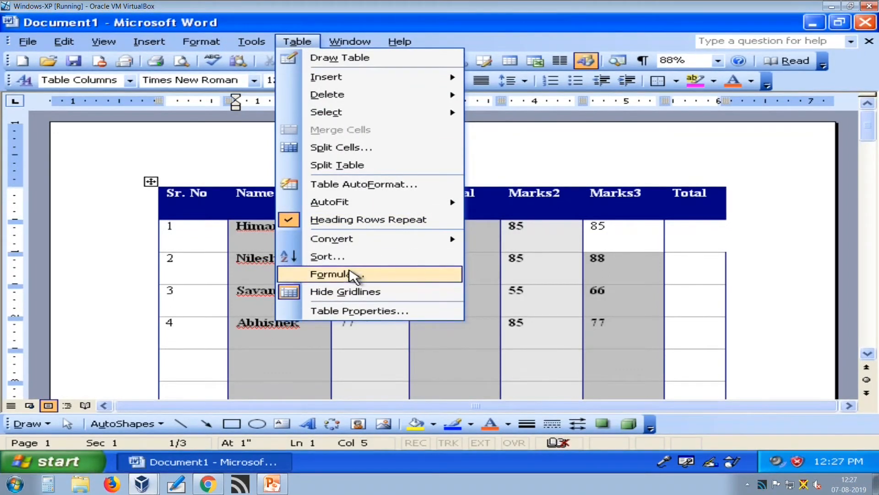
pyautogui.moveTo(328, 245)
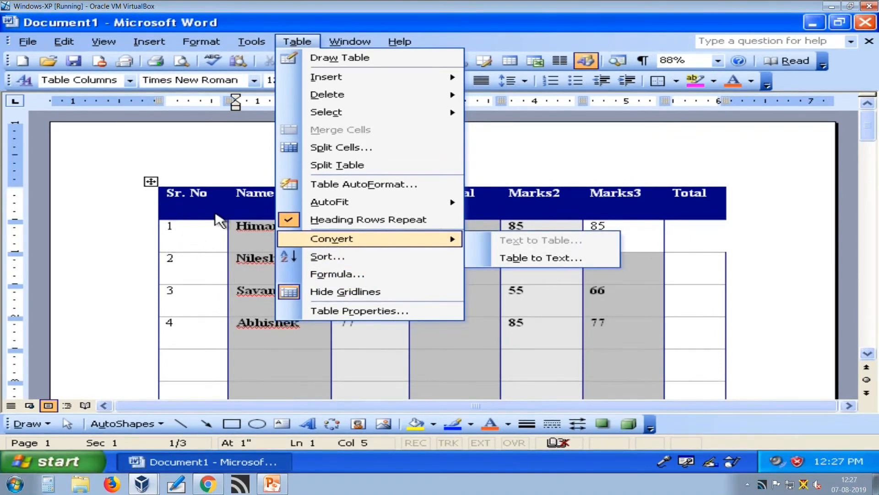
# - Set up a sort of the marksheet table by the Name column with type Text
pyautogui.click(245, 227)
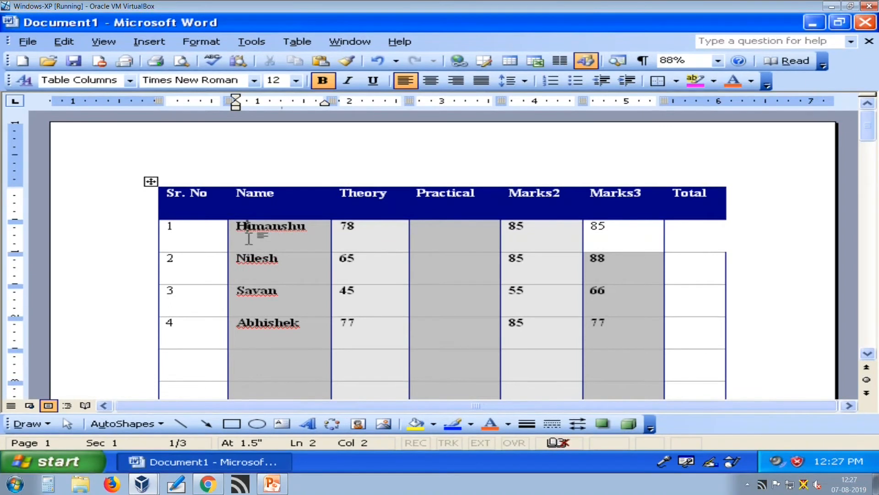
pyautogui.click(314, 43)
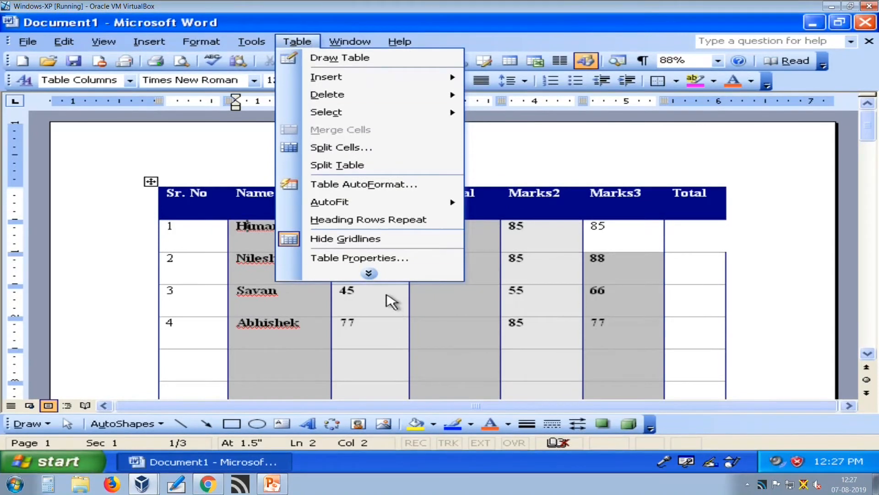
pyautogui.click(369, 274)
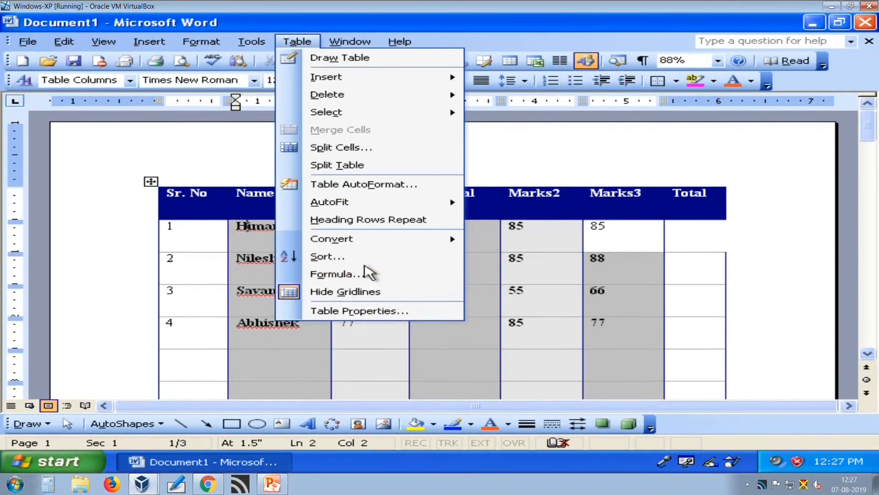
pyautogui.click(320, 255)
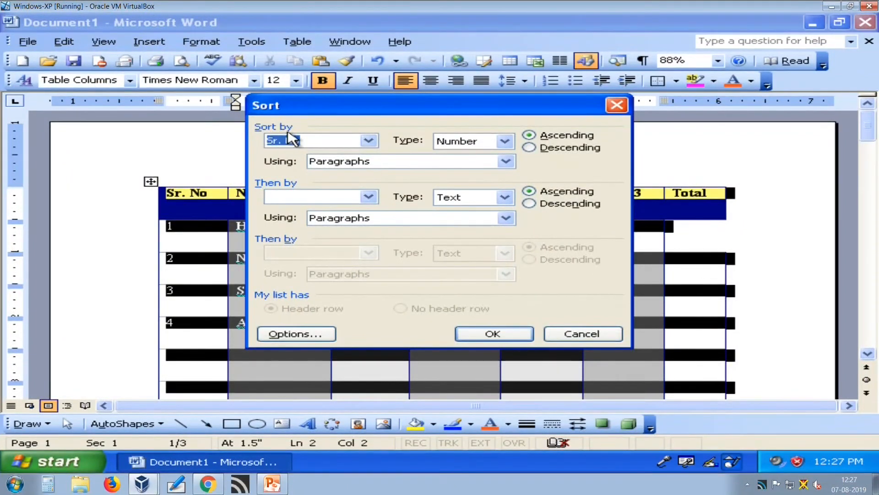
pyautogui.click(369, 141)
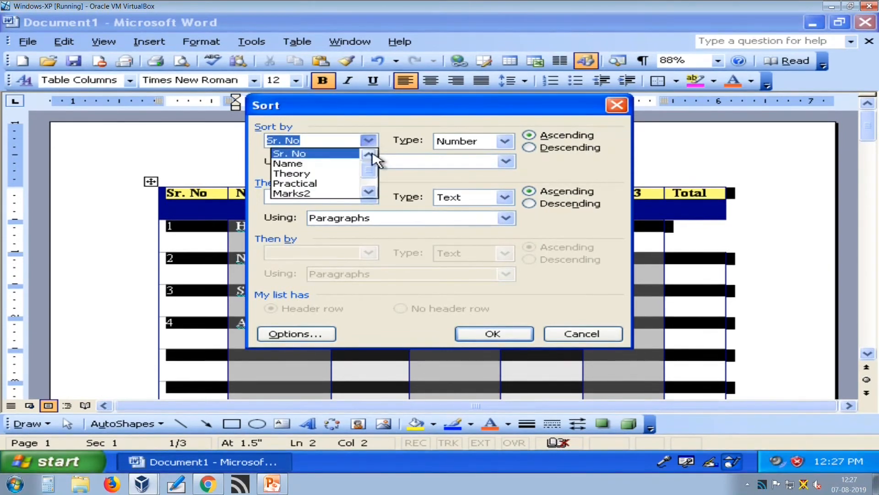
pyautogui.click(288, 164)
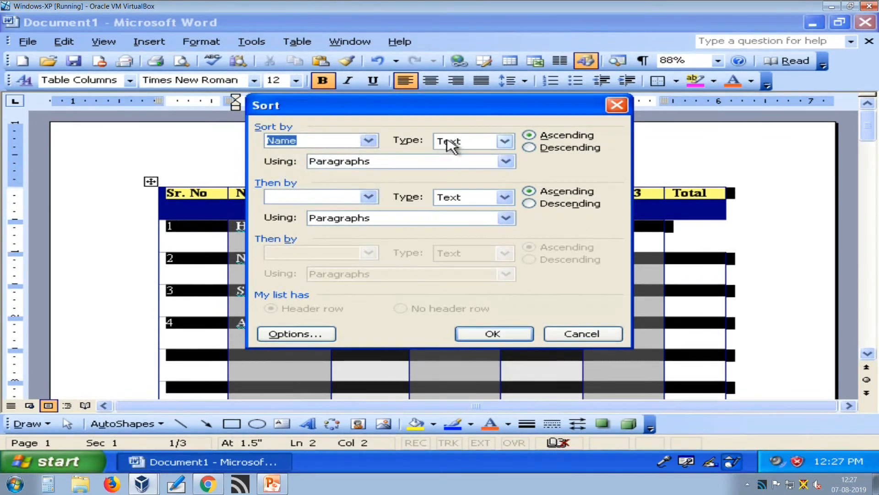
pyautogui.click(504, 142)
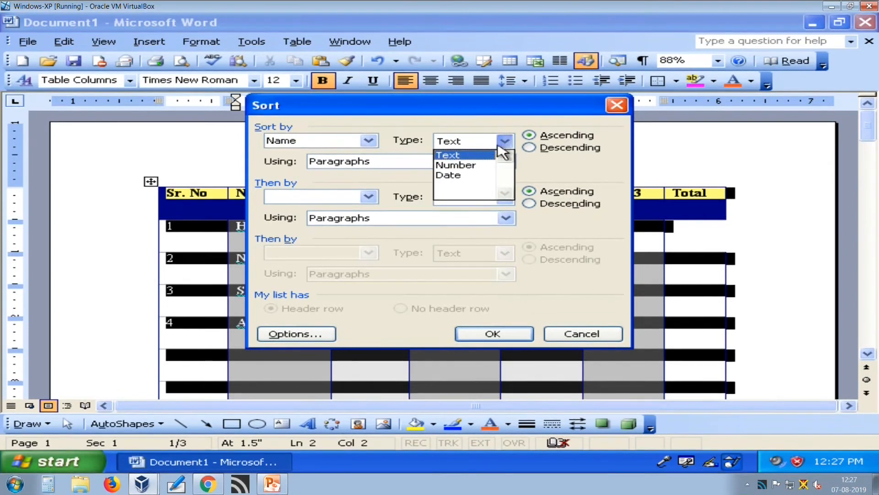
pyautogui.click(487, 147)
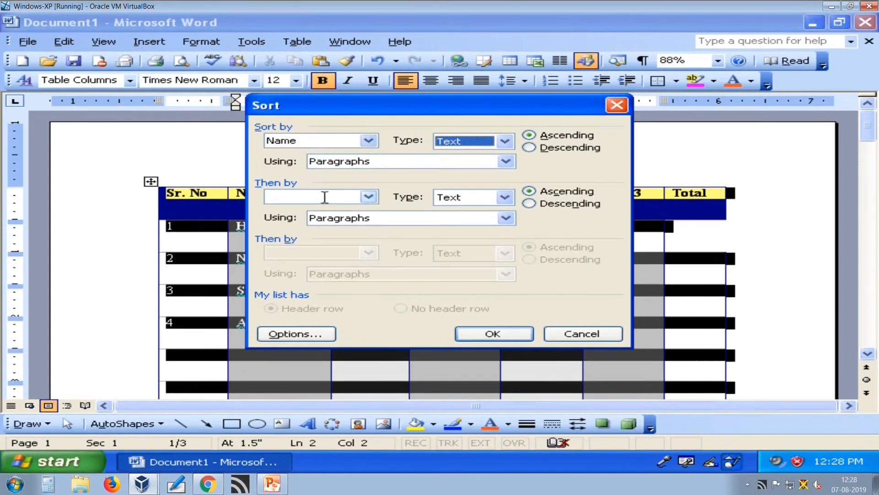
# - Try Theory and Practical as additional sort keys, and reset the second key to (none)
pyautogui.click(367, 196)
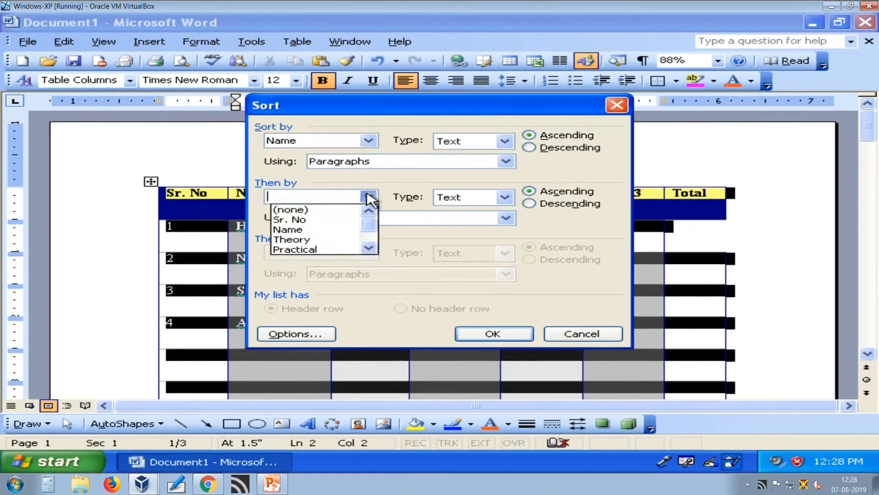
pyautogui.click(317, 242)
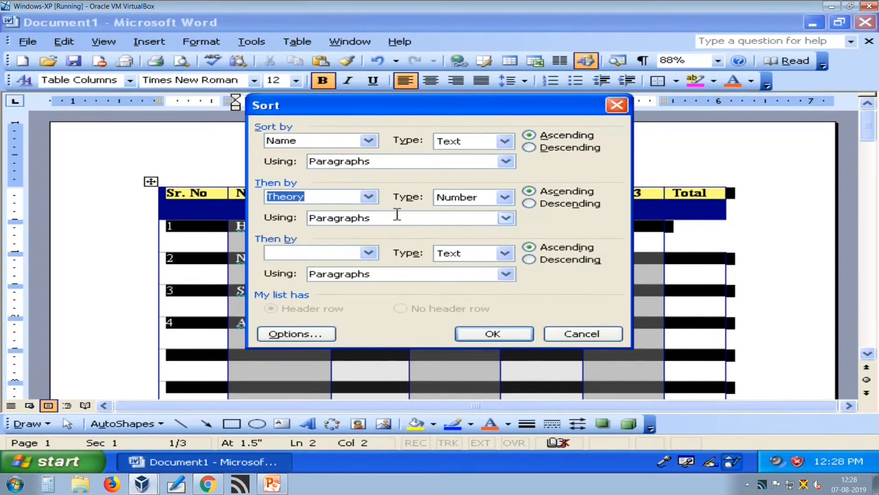
pyautogui.click(371, 247)
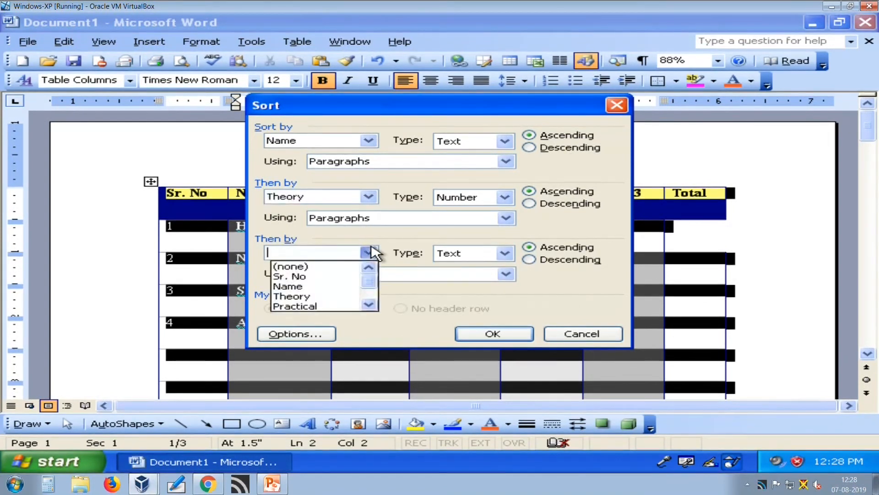
pyautogui.click(316, 307)
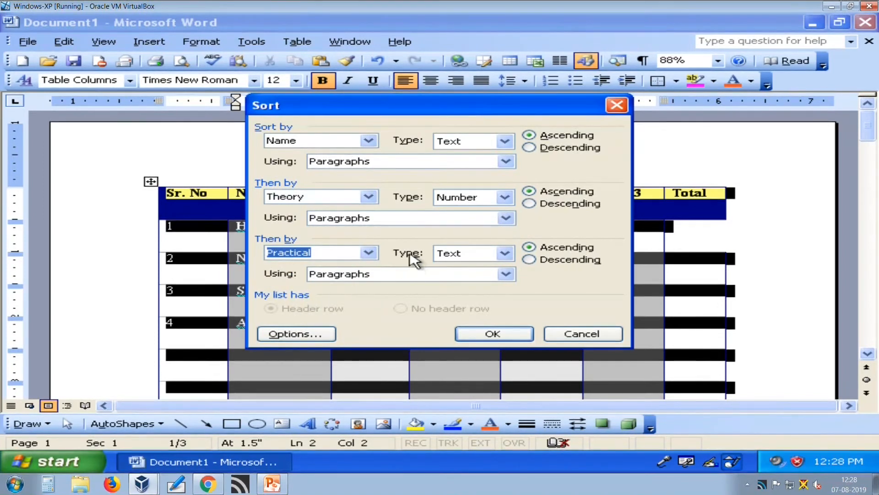
pyautogui.click(368, 197)
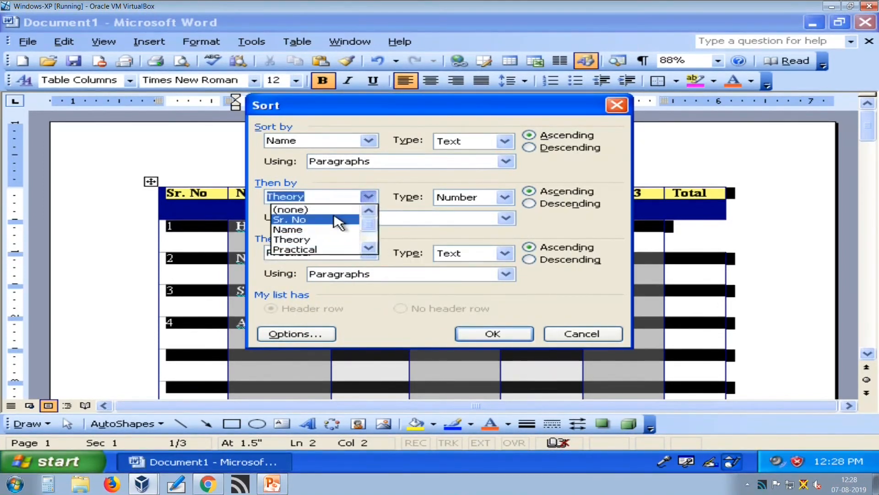
pyautogui.click(321, 210)
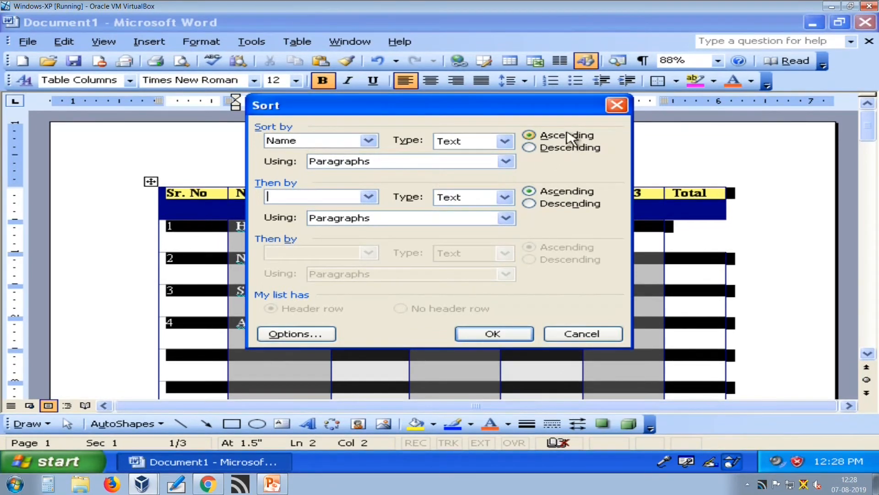
# - Apply the ascending sort by Name and select the student names on the third page to check their order
pyautogui.click(476, 334)
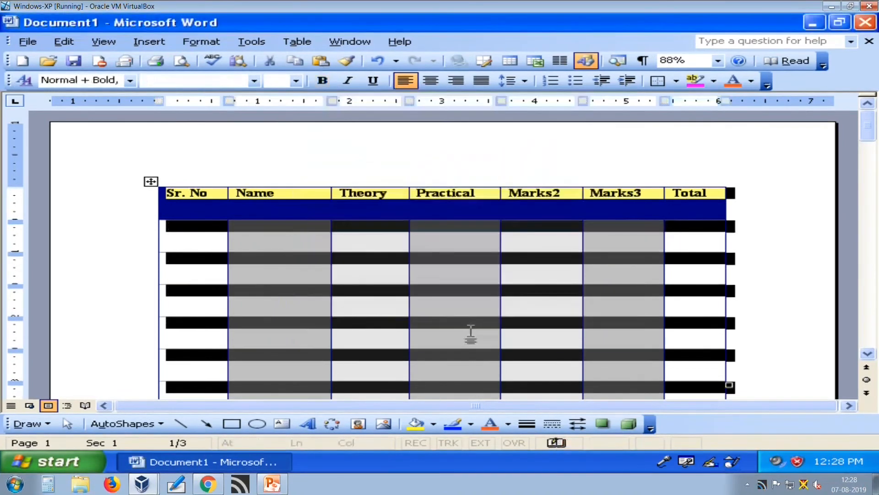
pyautogui.scroll(-15, 334, 312)
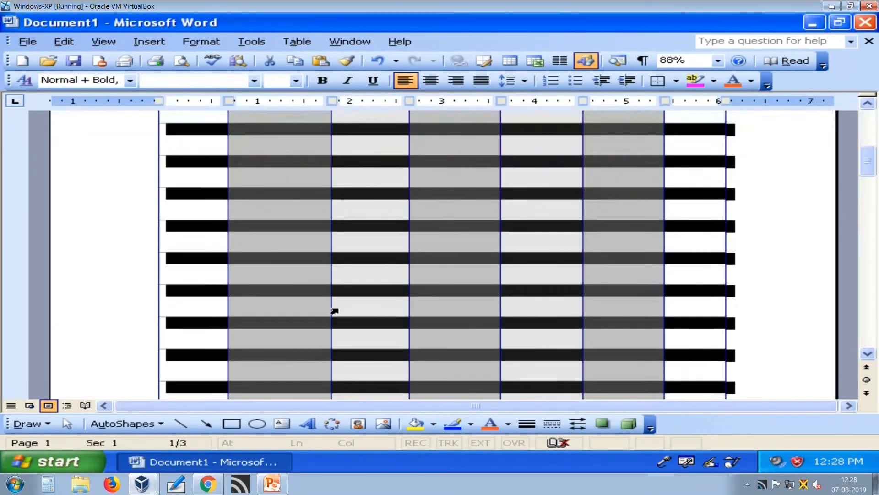
pyautogui.scroll(-10, 334, 312)
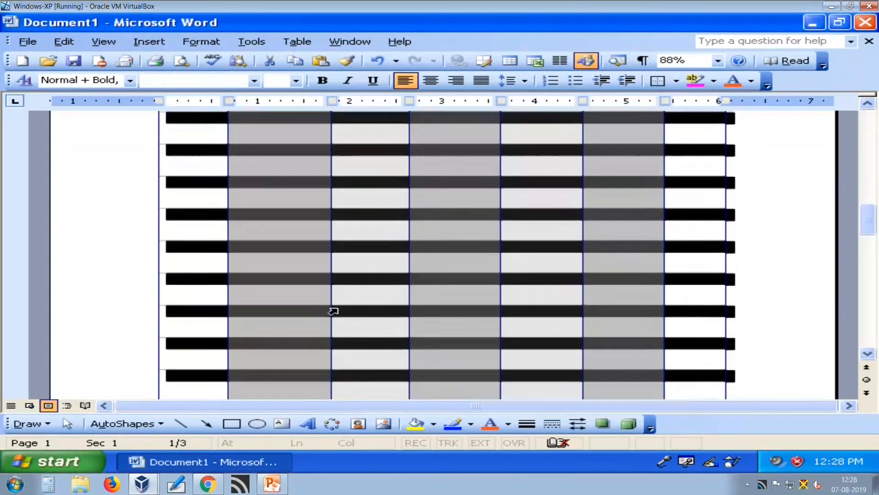
pyautogui.scroll(-10, 333, 311)
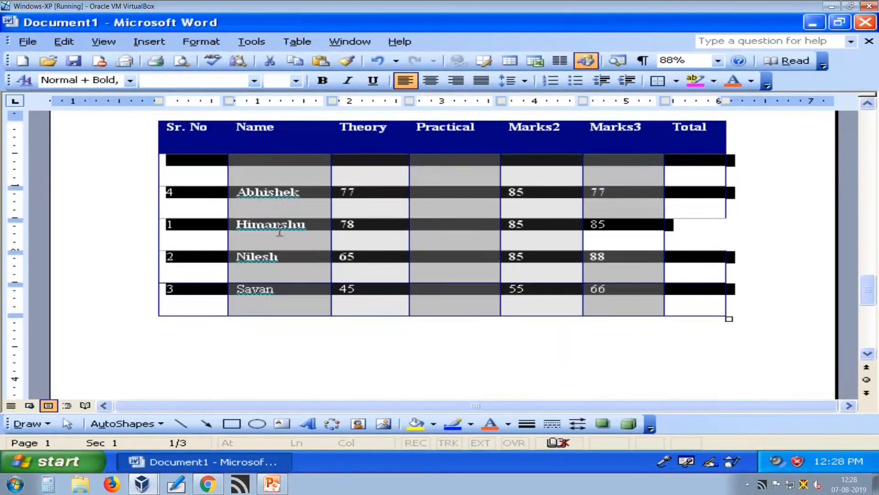
pyautogui.click(276, 191)
pyautogui.moveTo(237, 192); pyautogui.dragTo(298, 303)
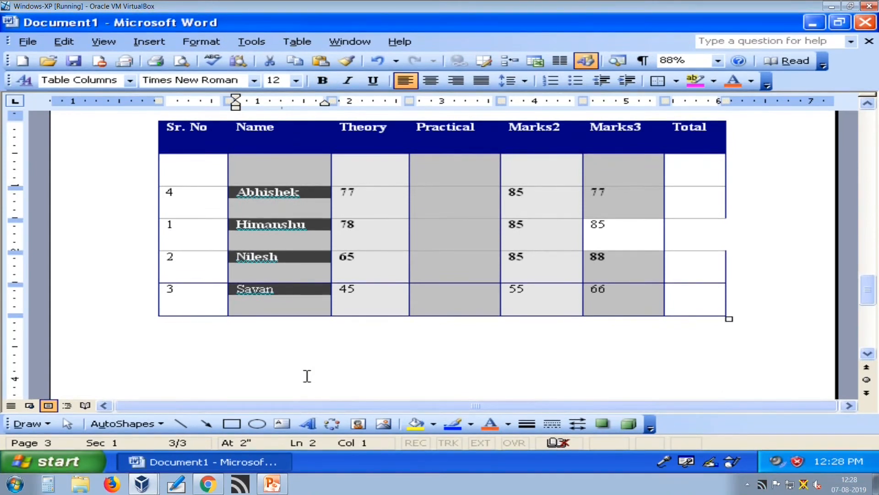
# - Sort the marksheet table by Sr. No in ascending order with type Text
pyautogui.click(182, 195)
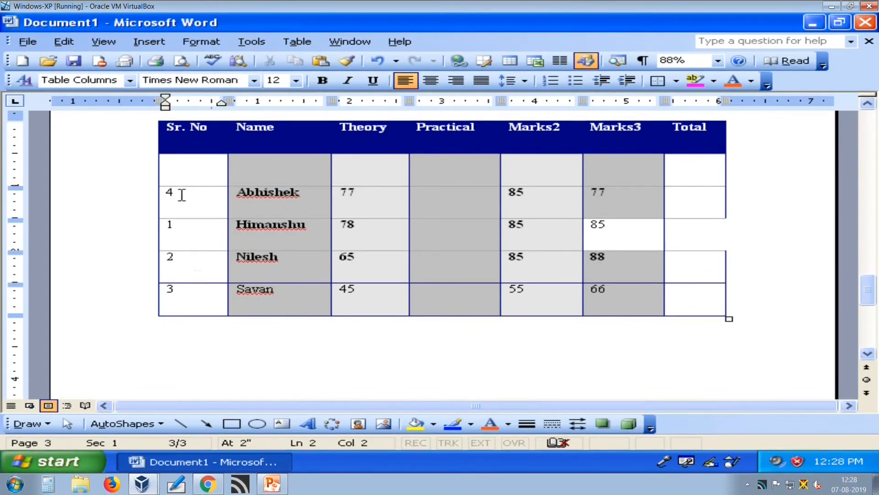
pyautogui.click(297, 42)
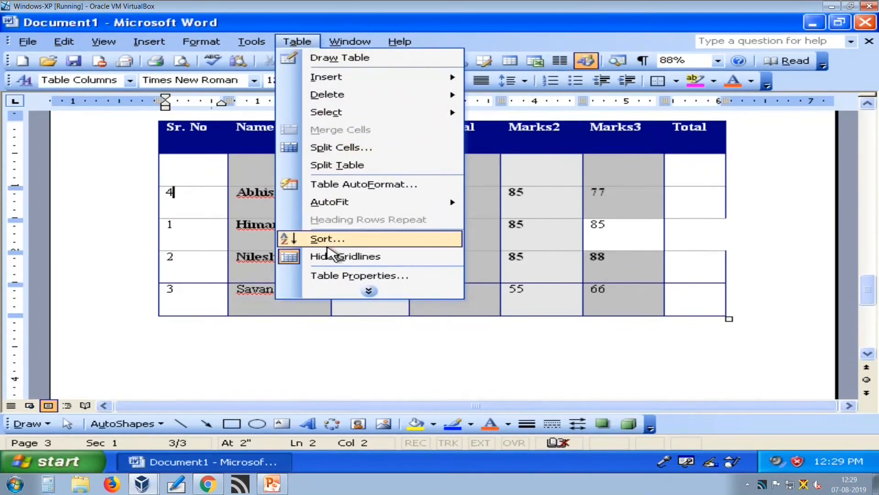
pyautogui.click(329, 243)
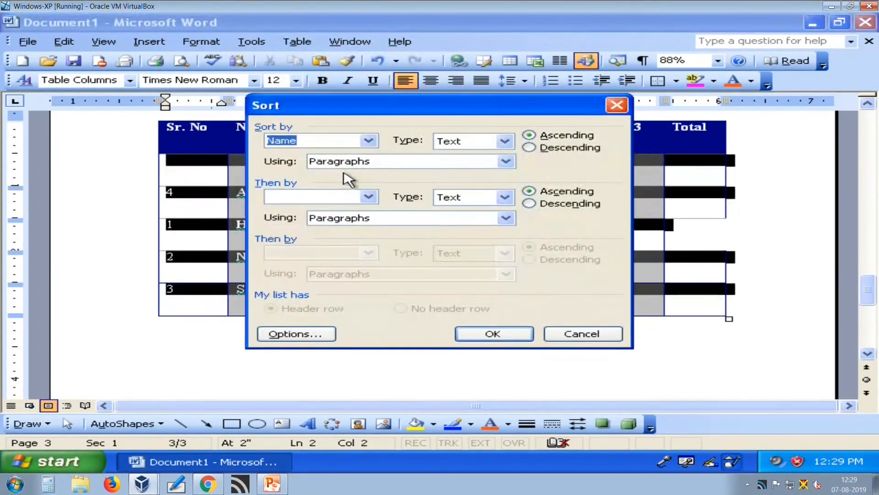
pyautogui.click(369, 140)
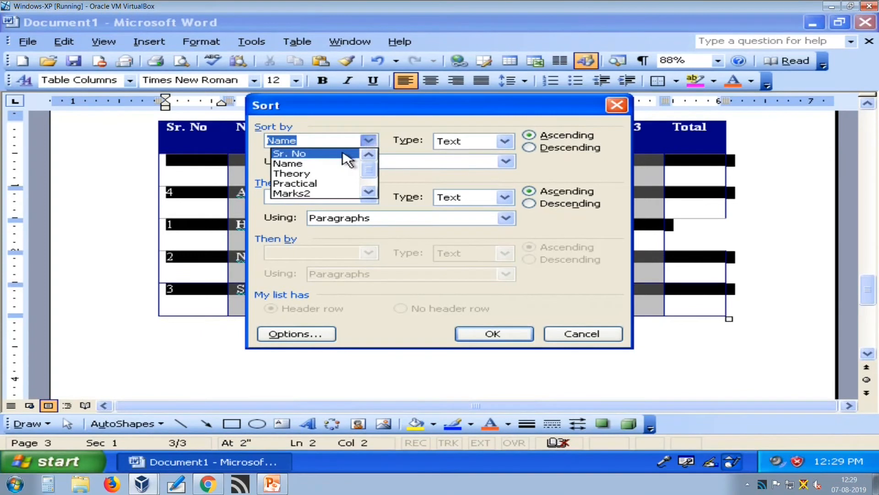
pyautogui.click(347, 154)
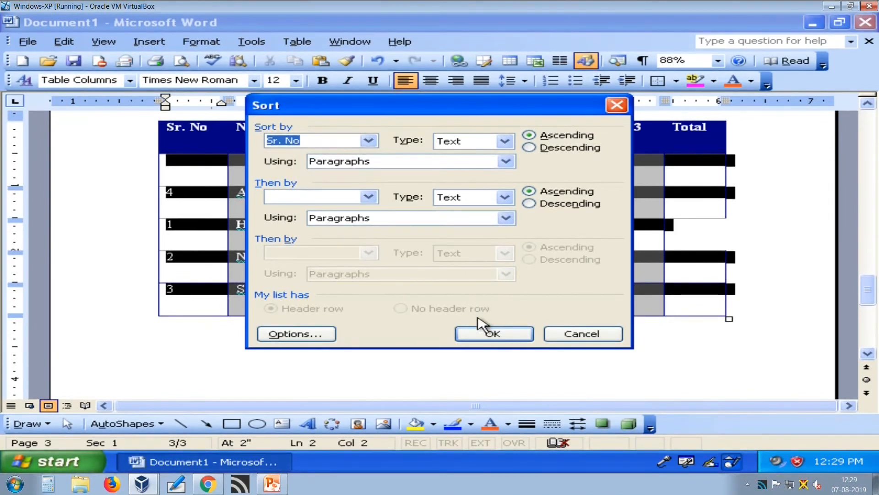
pyautogui.click(484, 338)
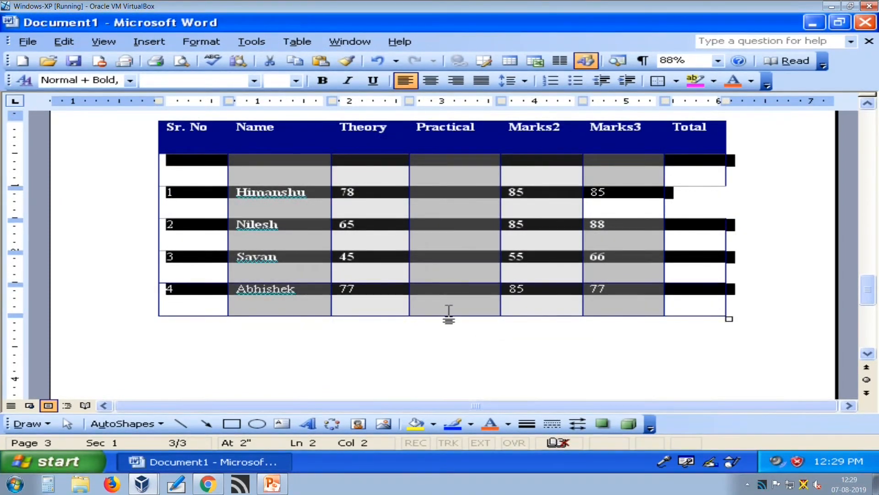
pyautogui.click(434, 249)
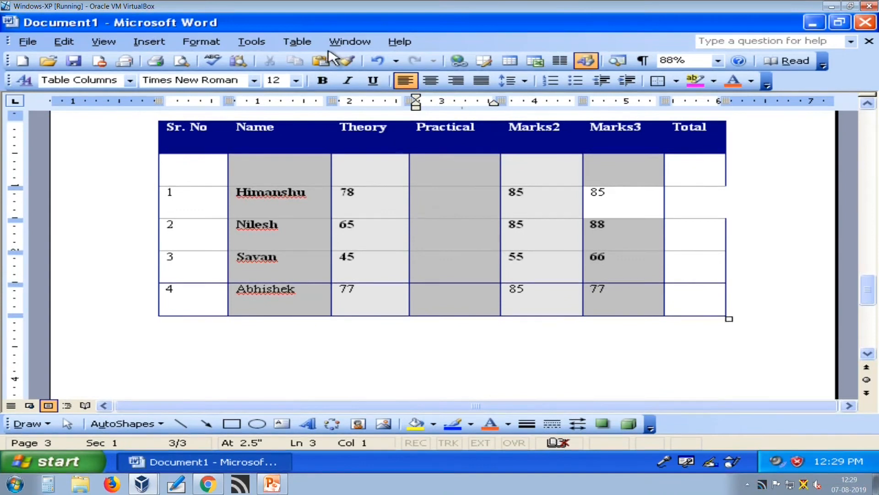
pyautogui.click(315, 46)
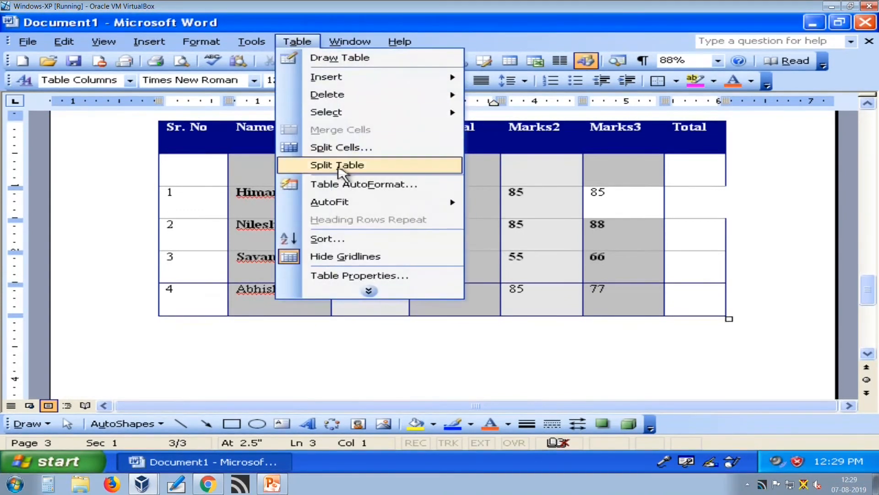
pyautogui.click(368, 291)
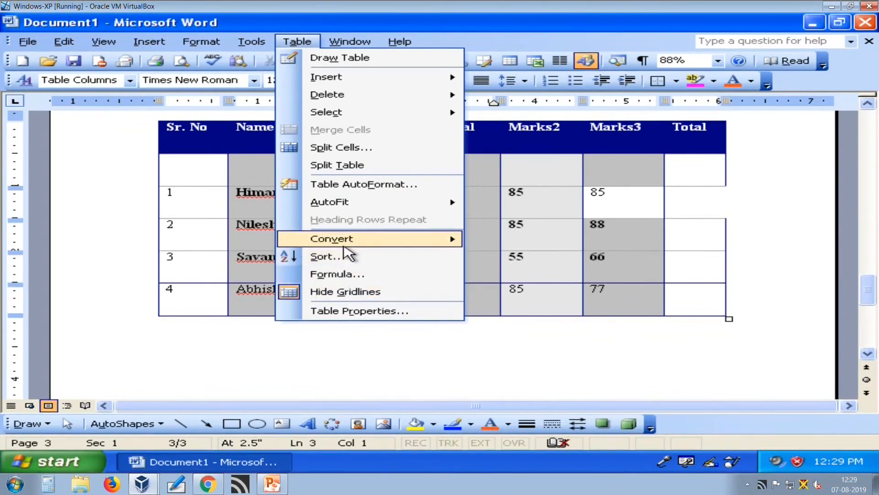
pyautogui.moveTo(345, 246)
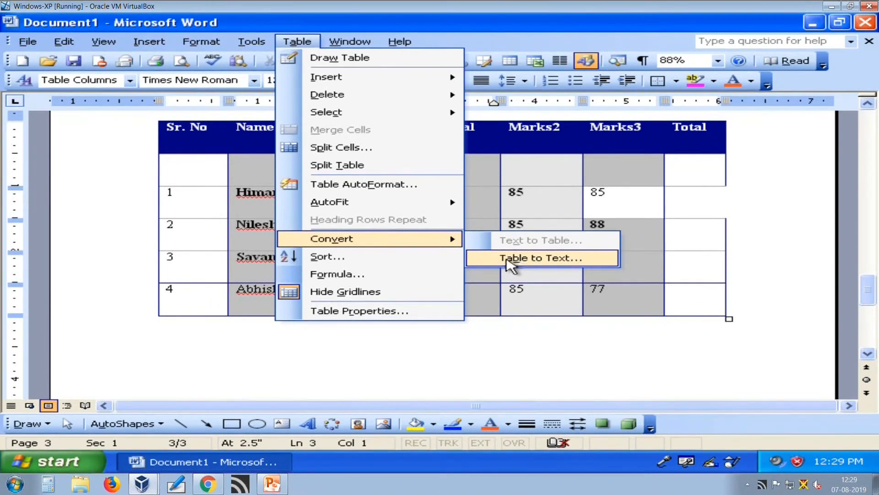
pyautogui.click(167, 215)
# - Below the marksheet table, enter a comma-separated line with number 1, a student's name and the marks 78, 88, 65
pyautogui.scroll(-1, 181, 289)
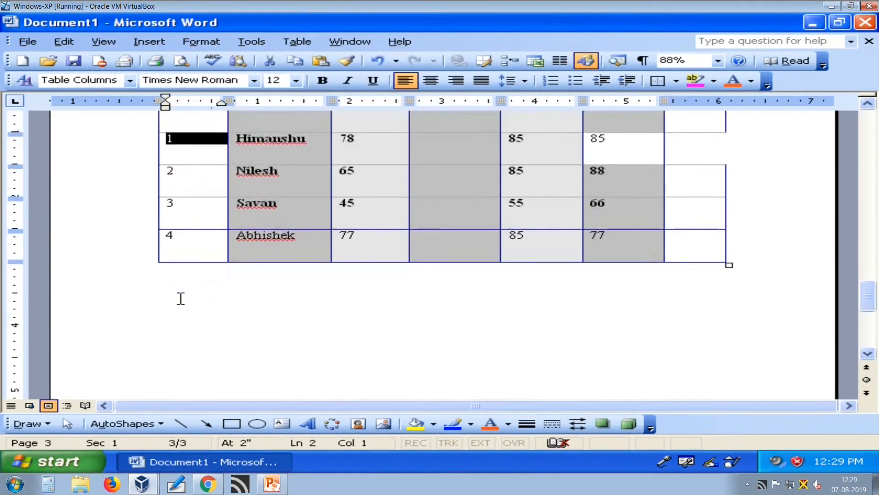
pyautogui.click(314, 310)
pyautogui.press('Return')
pyautogui.write('1, ')
pyautogui.write('HG')
pyautogui.press('BackSpace')
pyautogui.write('imanshu')
pyautogui.write('.')
pyautogui.press('BackSpace')
pyautogui.write(', 78')
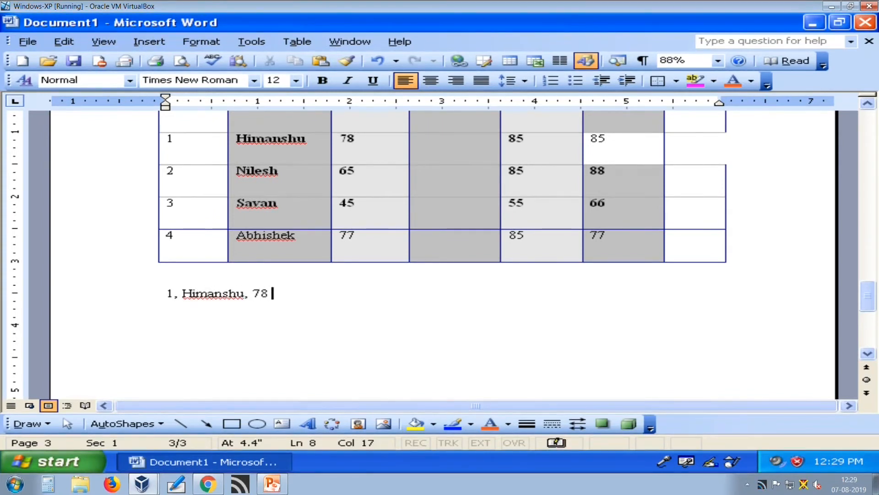
pyautogui.press('BackSpace')
pyautogui.write(', 88 ')
pyautogui.write('65')
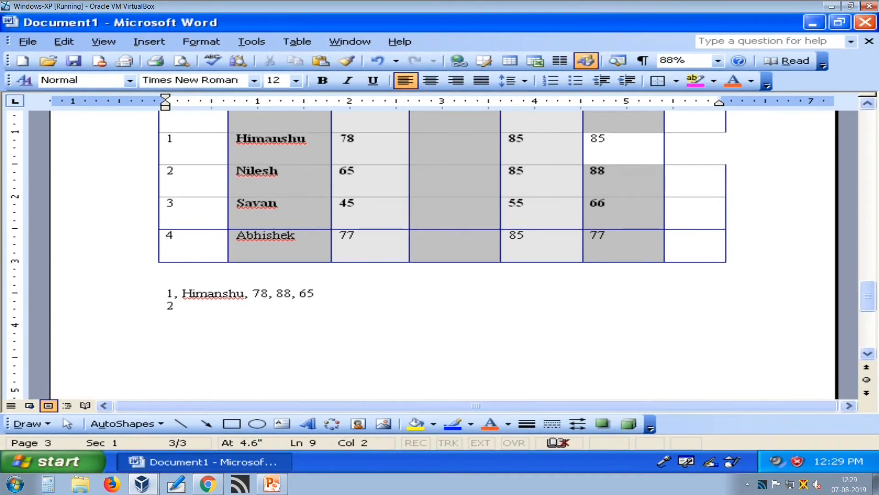
# - Add line 2 with a student's name and "65 54, 47", and line 3 with a student's name and "68, 88, 78"
pyautogui.write(' Nikhil')
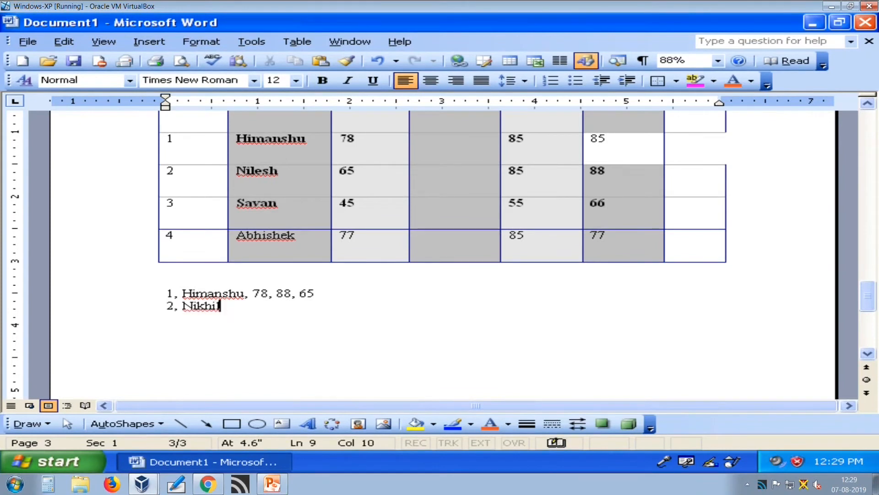
pyautogui.write(', 65 54 ')
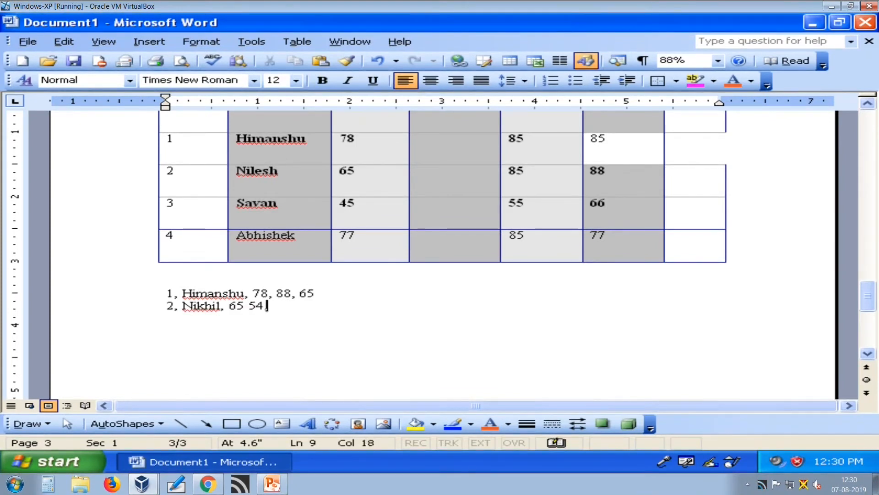
pyautogui.write(' 47')
pyautogui.press('Return')
pyautogui.write('3, ')
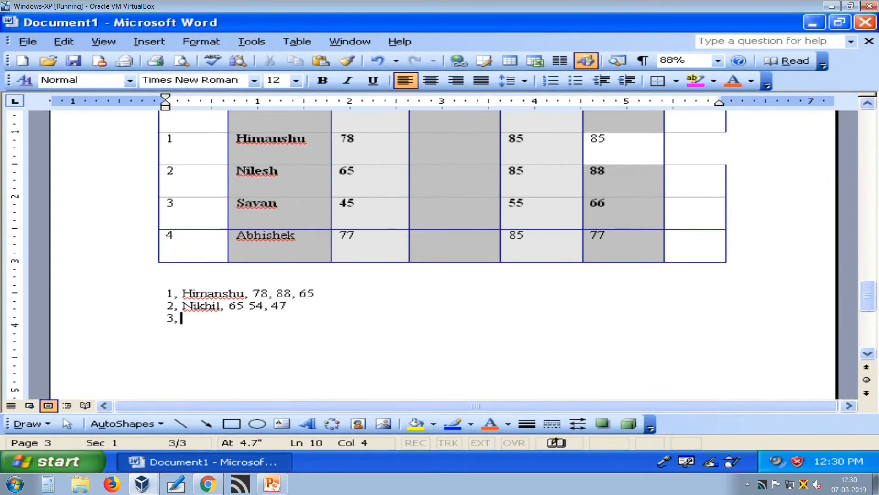
pyautogui.write('Nilesh, ')
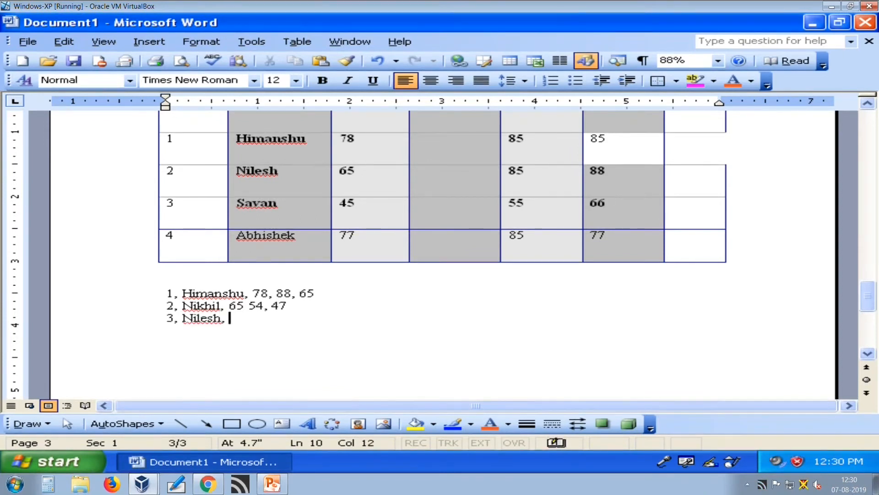
pyautogui.write('68, 88, 78')
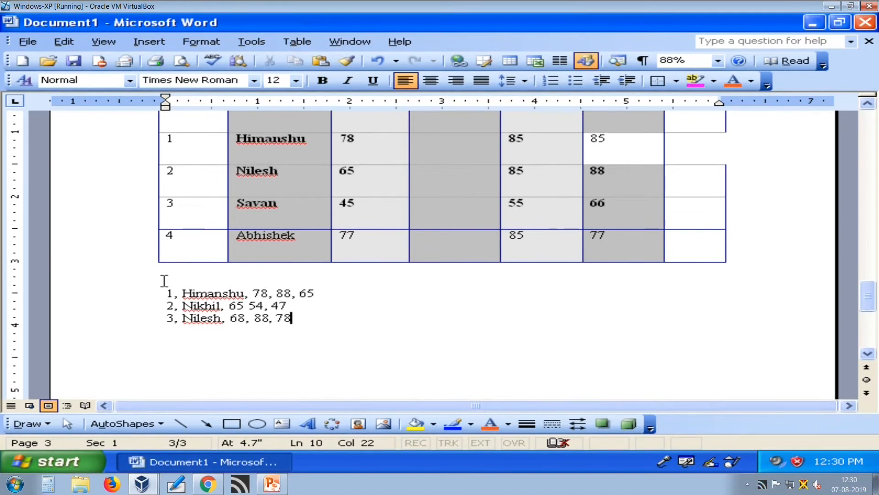
# - Convert the three comma-separated lines into a five-column table, separating the text at commas with automatic fixed column width
pyautogui.moveTo(163, 293); pyautogui.dragTo(309, 317)
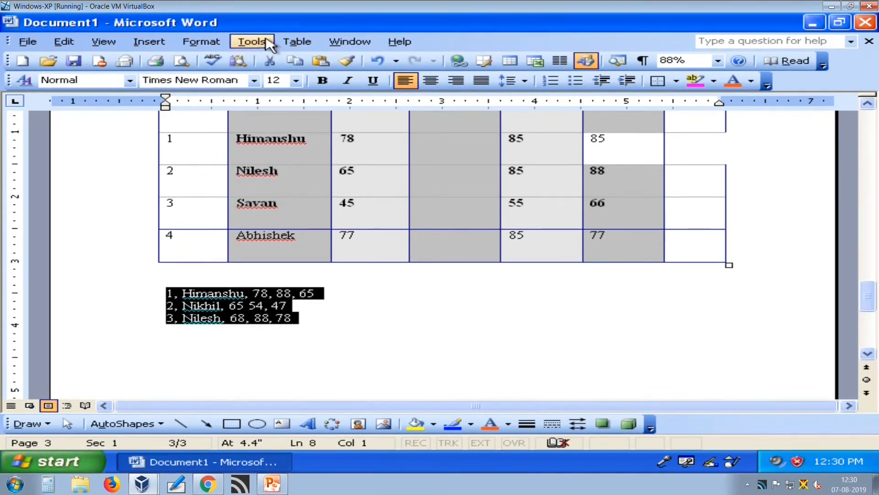
pyautogui.click(296, 42)
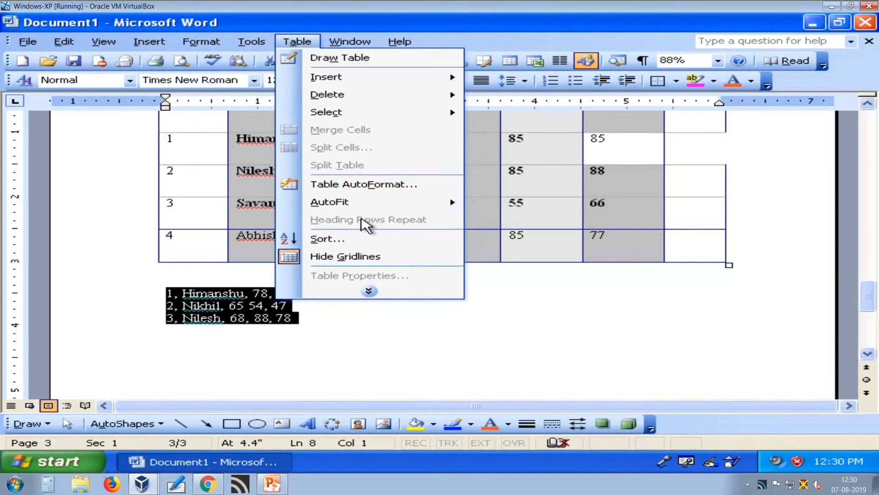
pyautogui.click(371, 291)
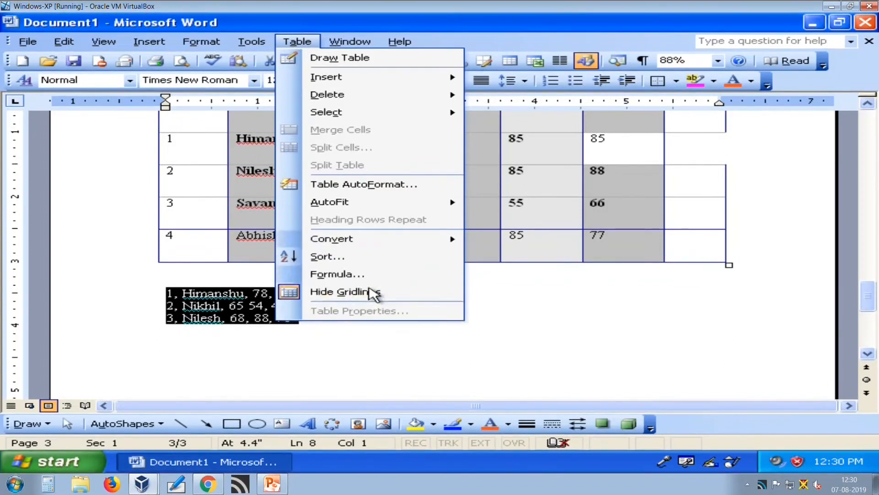
pyautogui.moveTo(393, 244)
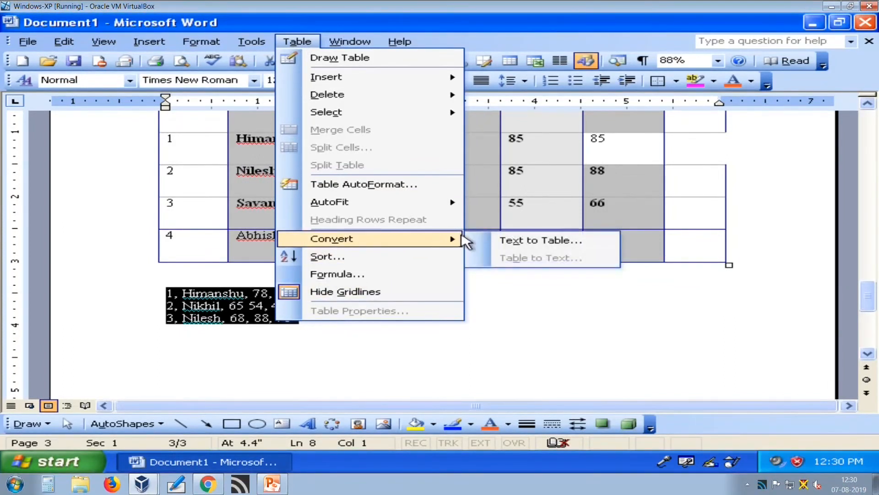
pyautogui.click(510, 241)
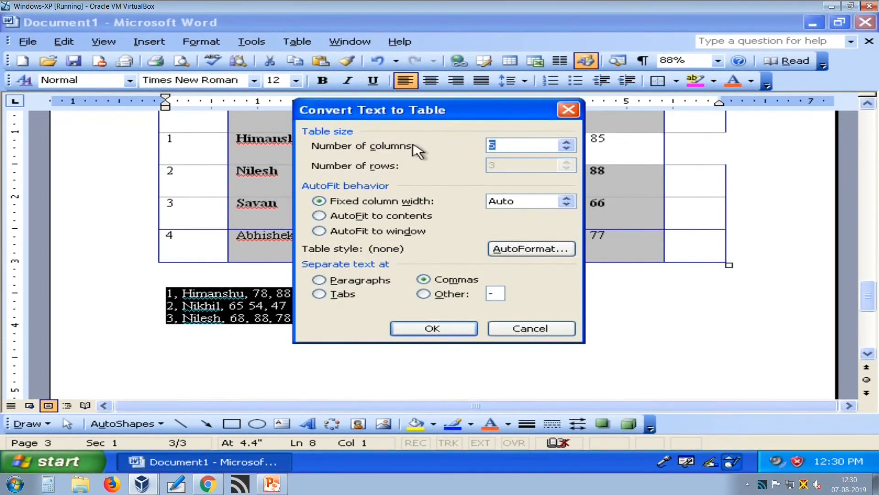
pyautogui.moveTo(401, 115); pyautogui.dragTo(451, 120)
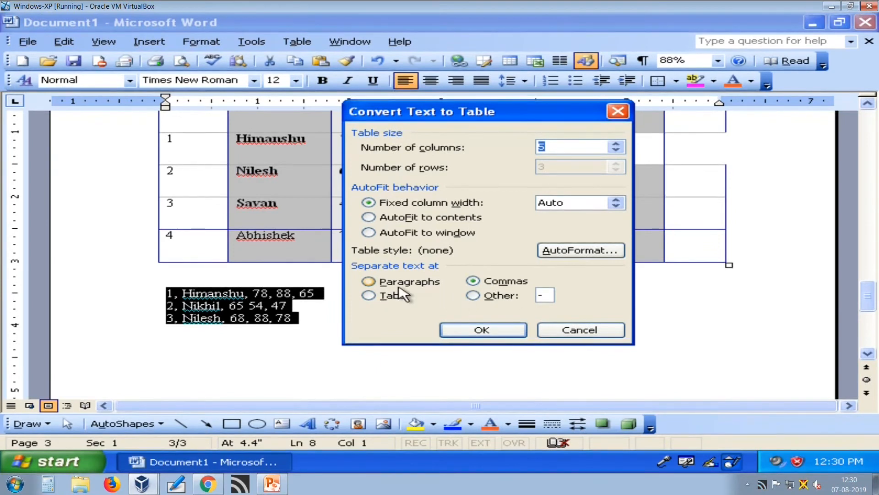
pyautogui.click(461, 331)
pyautogui.click(424, 364)
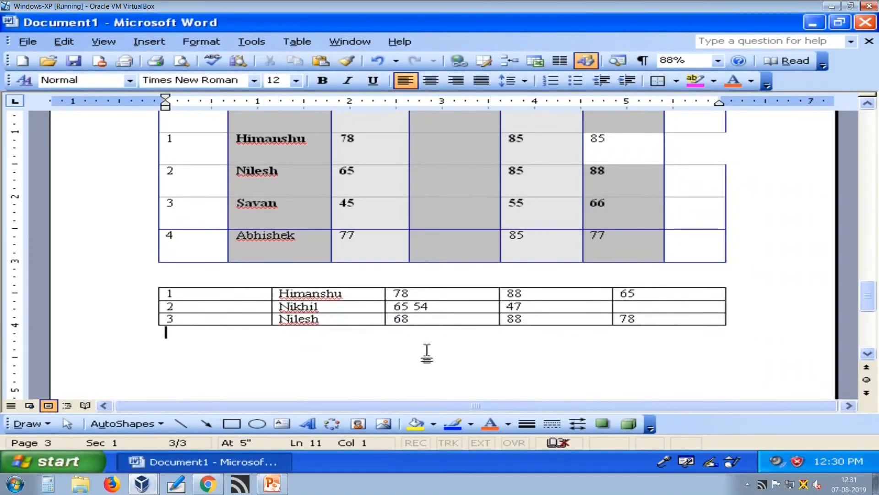
# - In row 2 of the new table, move 47 to the fifth column and 54 to the fourth column
pyautogui.moveTo(442, 306); pyautogui.dragTo(421, 302)
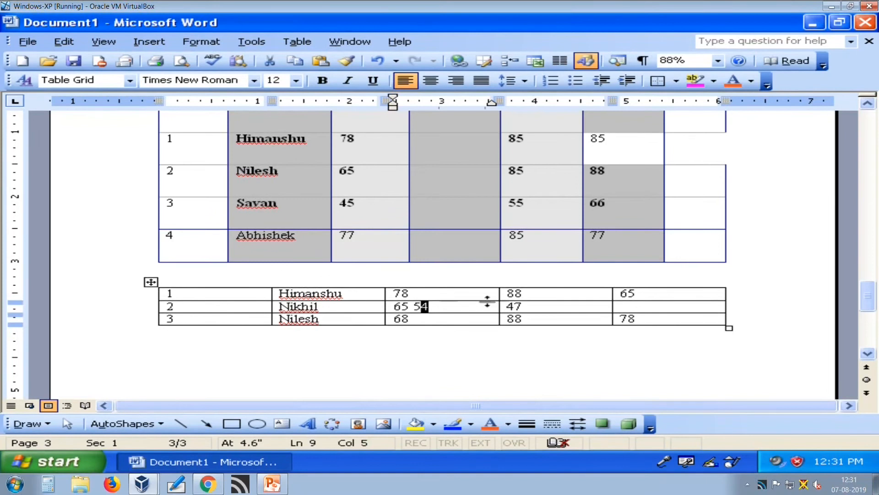
pyautogui.moveTo(533, 308); pyautogui.dragTo(487, 309)
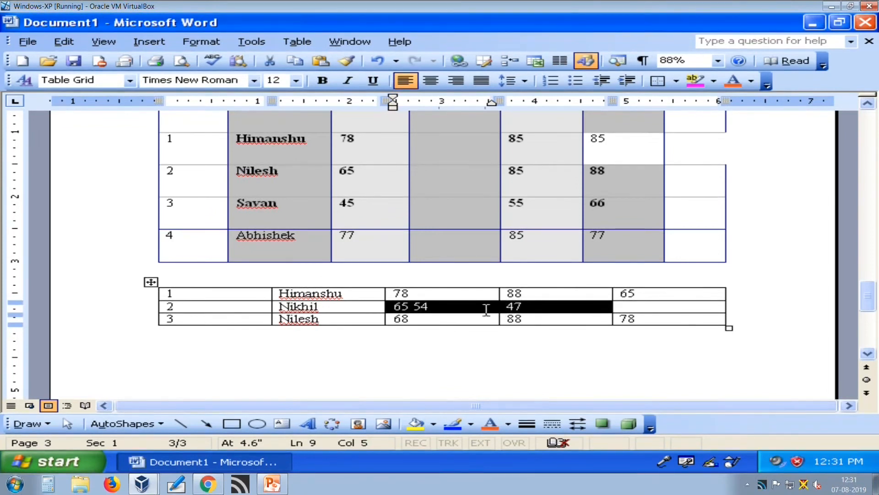
pyautogui.click(522, 306)
pyautogui.doubleClick(522, 306)
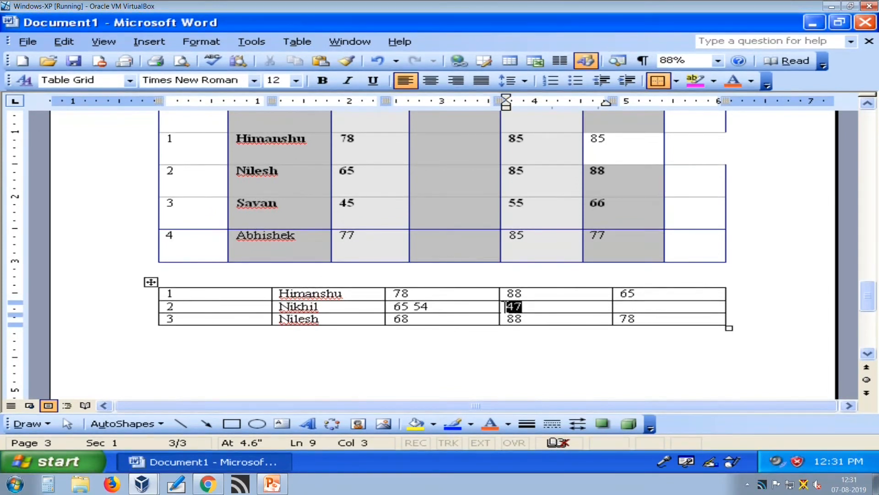
pyautogui.moveTo(516, 313); pyautogui.dragTo(624, 306)
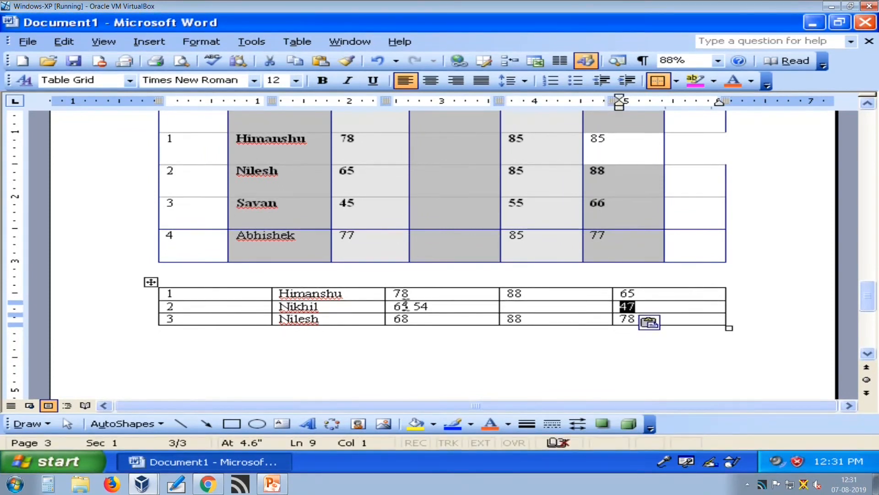
pyautogui.moveTo(414, 309); pyautogui.dragTo(524, 306)
pyautogui.click(474, 346)
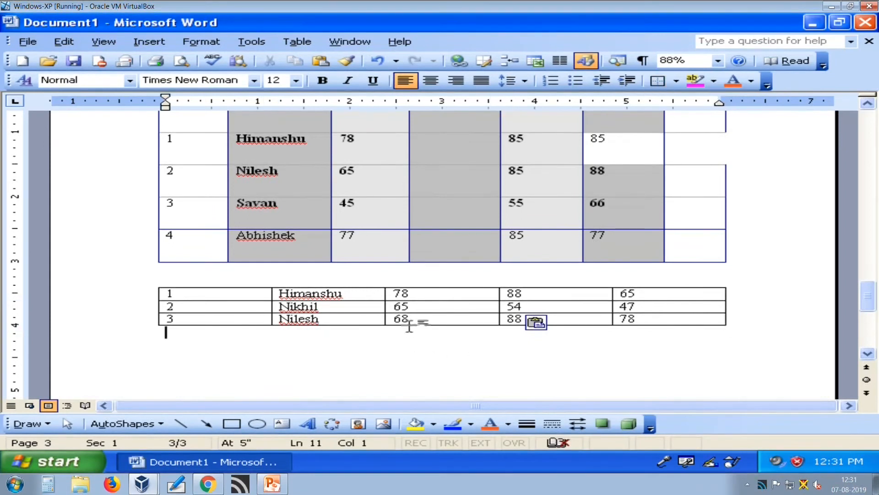
# - Review the row, column, cell and table settings in the converted five-column table's properties without changing them
pyautogui.click(396, 304)
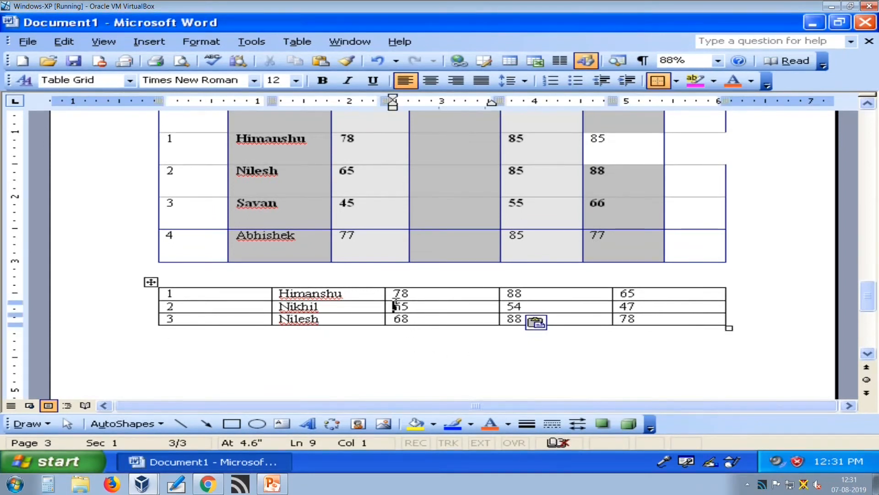
pyautogui.click(297, 42)
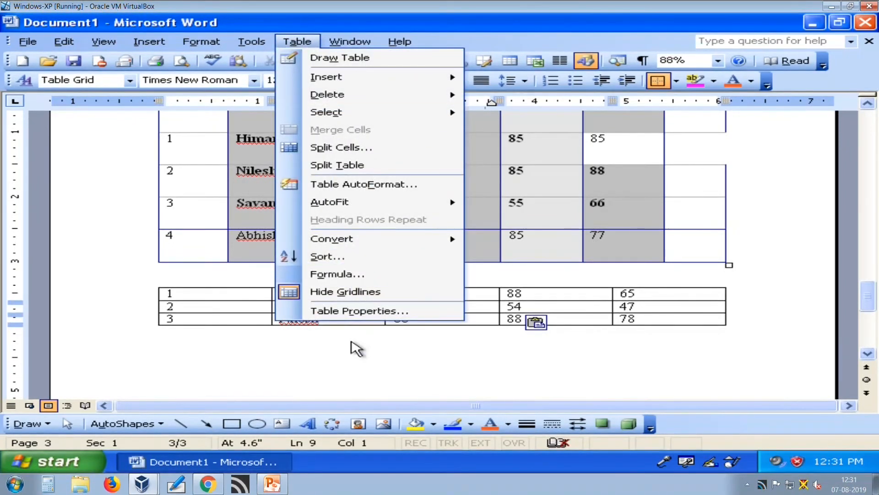
pyautogui.click(352, 312)
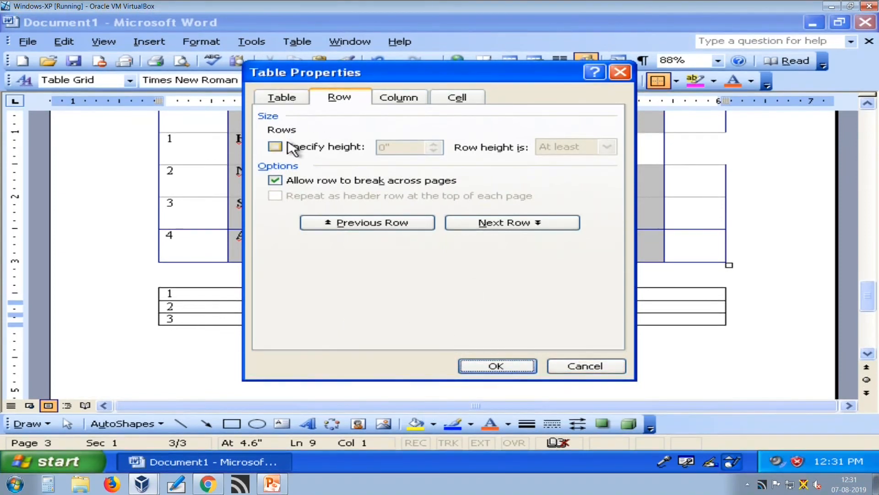
pyautogui.click(418, 98)
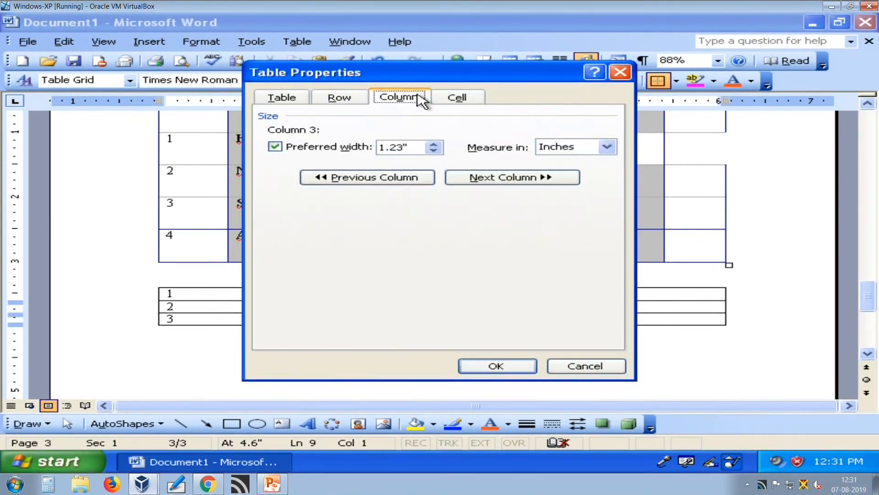
pyautogui.click(452, 97)
pyautogui.click(286, 98)
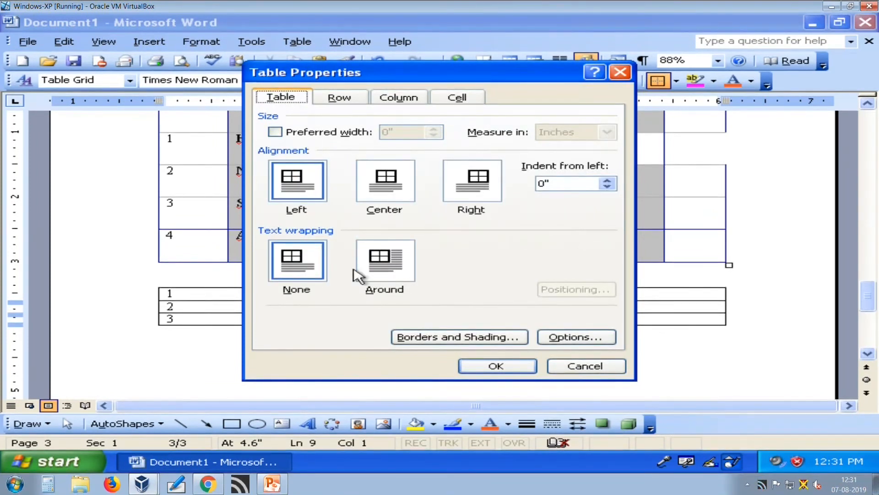
pyautogui.click(578, 370)
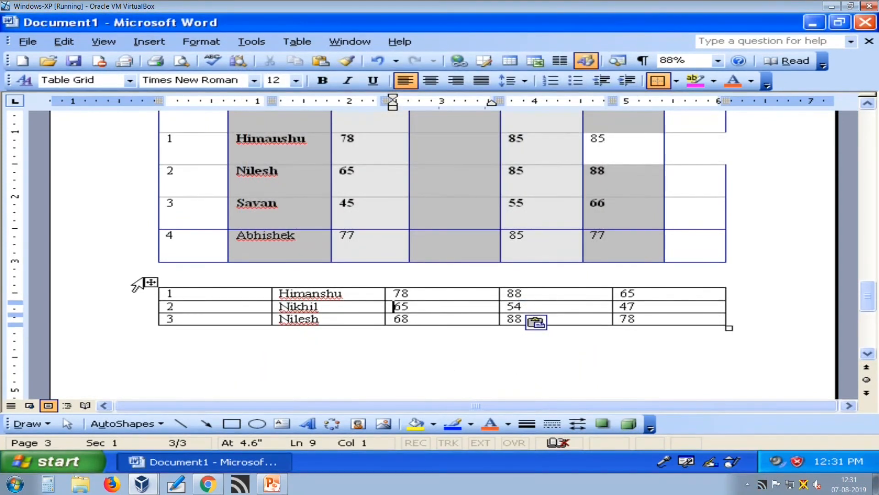
# - Examine the formatting commands available for the whole converted table, and look over the marksheet pages up to the heading row
pyautogui.click(148, 282)
pyautogui.rightClick(149, 283)
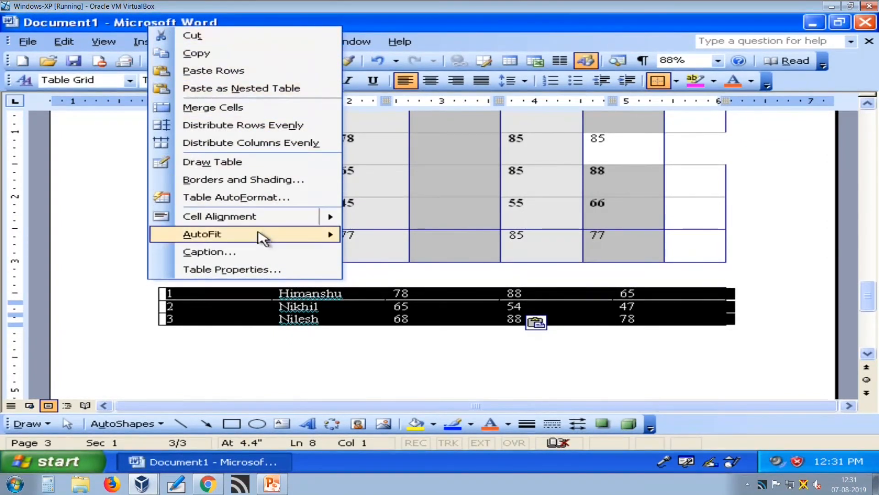
pyautogui.click(265, 321)
pyautogui.scroll(5, 265, 316)
pyautogui.scroll(-5, 265, 315)
pyautogui.scroll(8, 265, 315)
pyautogui.scroll(-6, 265, 316)
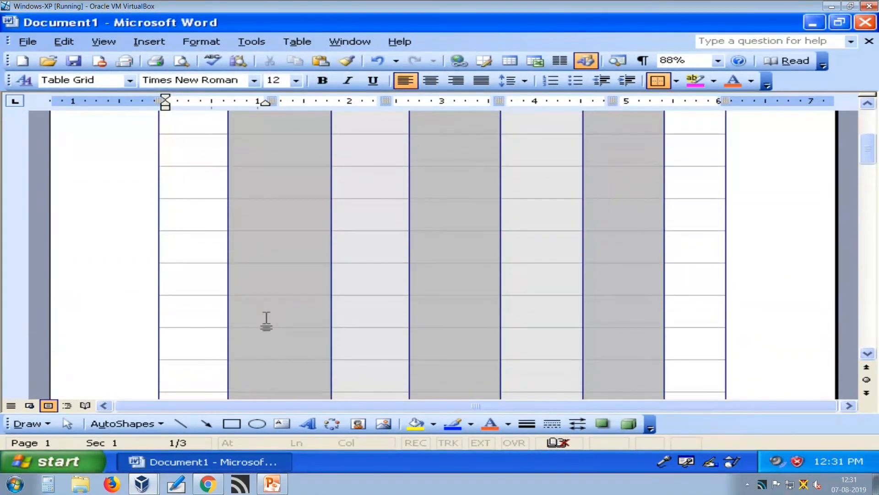
pyautogui.scroll(2, 265, 317)
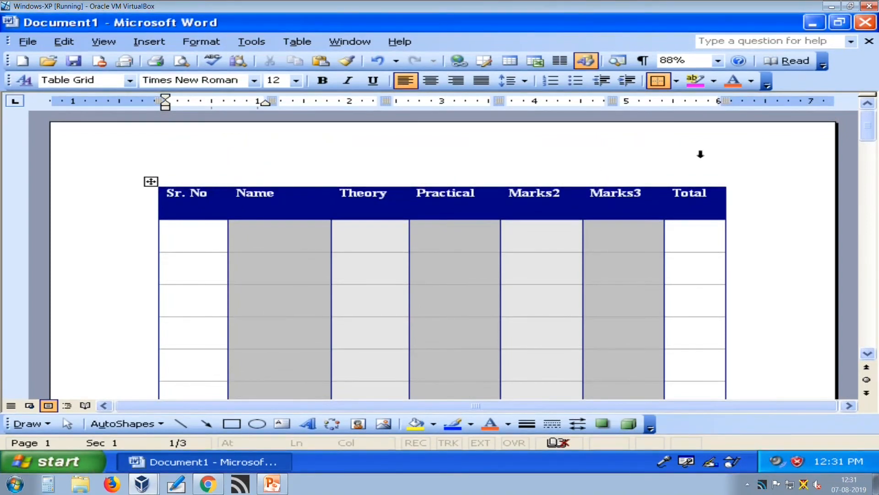
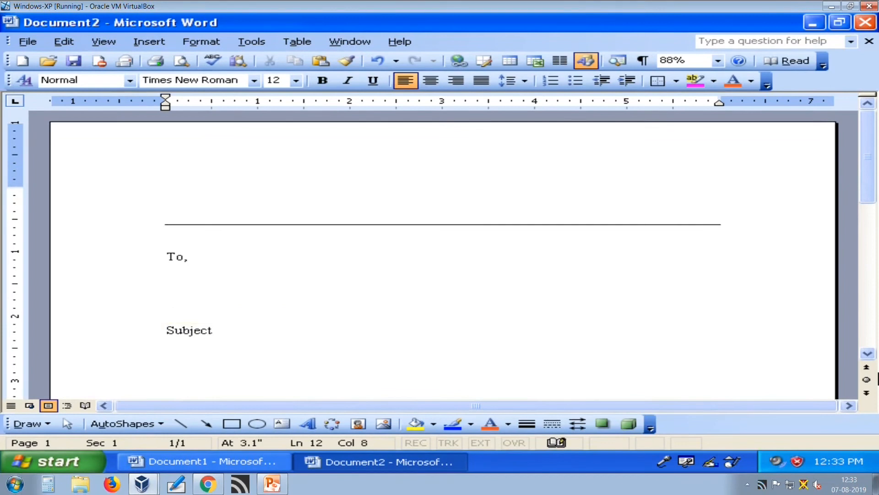
# - Complete the Subject label with a colon and add the salutation "Dear parent" below it, leaving blank lines around it
pyautogui.write(':')
pyautogui.press('Return')
pyautogui.press('Return')
pyautogui.press('Return')
pyautogui.write('Dea')
pyautogui.press('BackSpace')
pyautogui.write('s')
pyautogui.write('a')
pyautogui.press('BackSpace')
pyautogui.press('BackSpace')
pyautogui.write('ar pa')
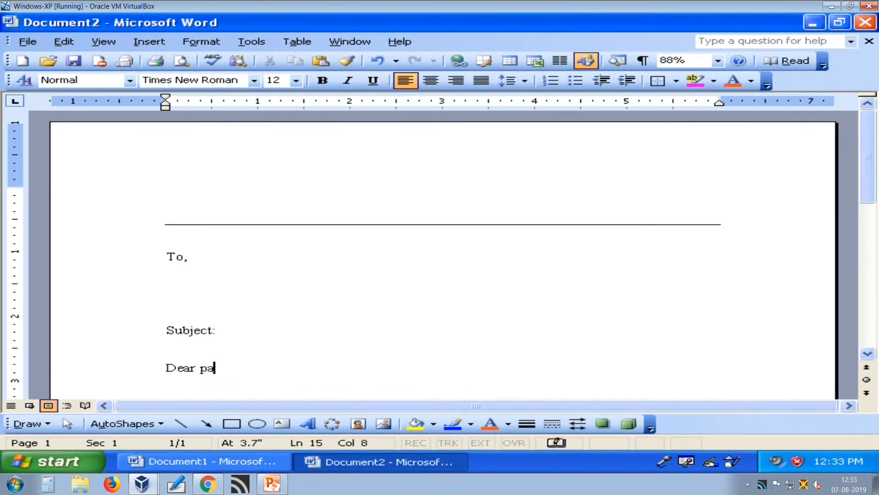
pyautogui.write('rent')
pyautogui.press('Return')
pyautogui.press('Return')
pyautogui.press('Return')
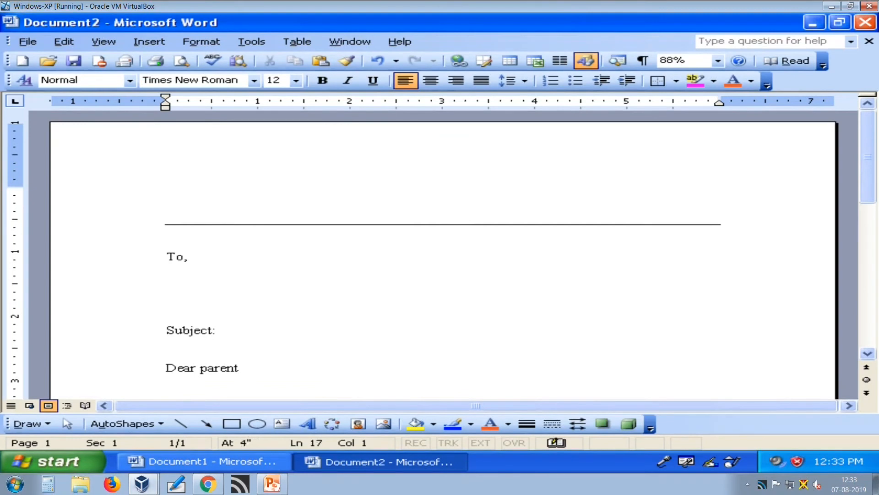
# - Generate the letter's placeholder body with =rand(2,2) and insert a blank line between its two paragraphs
pyautogui.write('=rand')
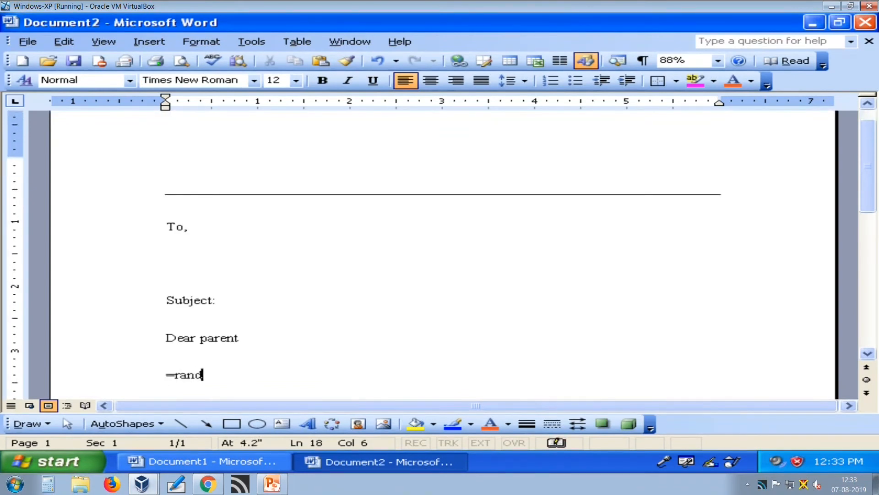
pyautogui.write('(2,2)')
pyautogui.press('Return')
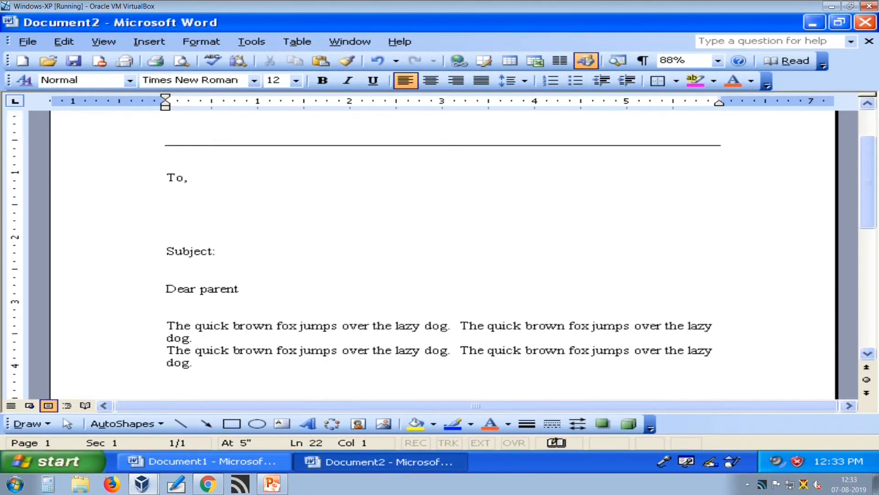
pyautogui.press('Up')
pyautogui.press('Up')
pyautogui.press('Return')
pyautogui.press('Up')
pyautogui.press('Up')
pyautogui.press('Up')
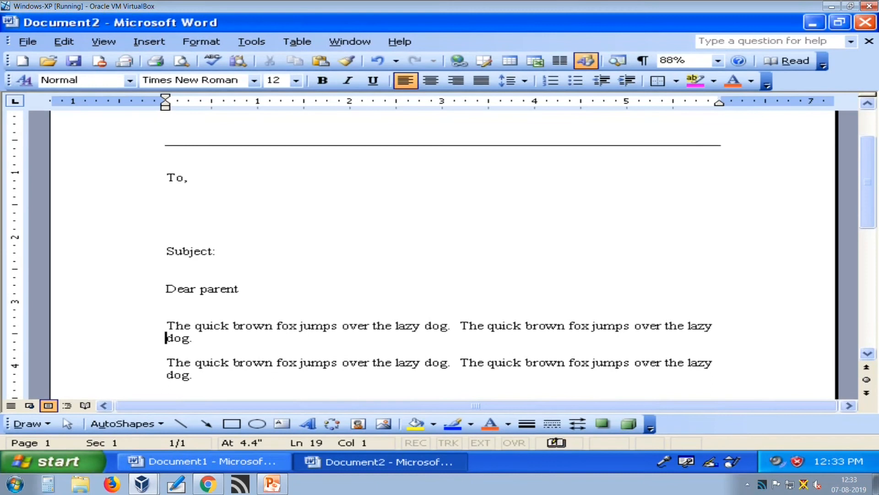
# - Add the closing "Regards" below the body paragraphs, with blank lines before and after it
pyautogui.press('Down')
pyautogui.press('Down')
pyautogui.press('Down')
pyautogui.press('Down')
pyautogui.press('Down')
pyautogui.press('Return')
pyautogui.press('Return')
pyautogui.write('Regards')
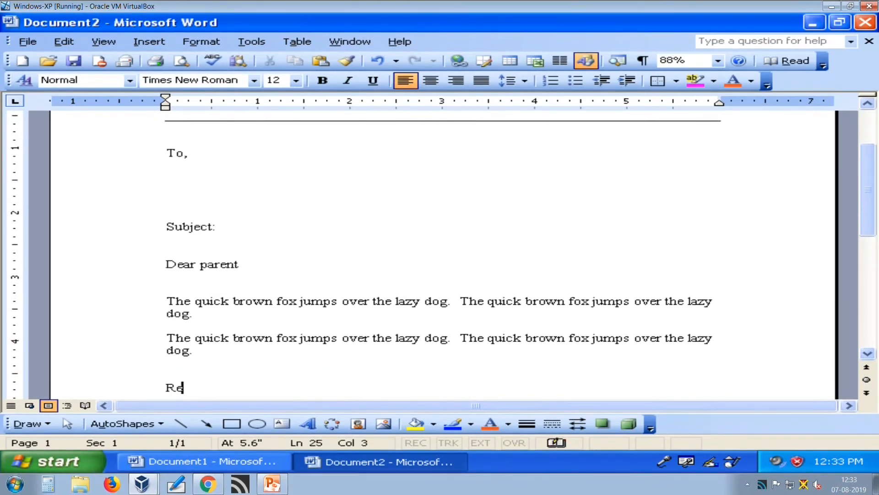
pyautogui.press('Return')
pyautogui.press('Return')
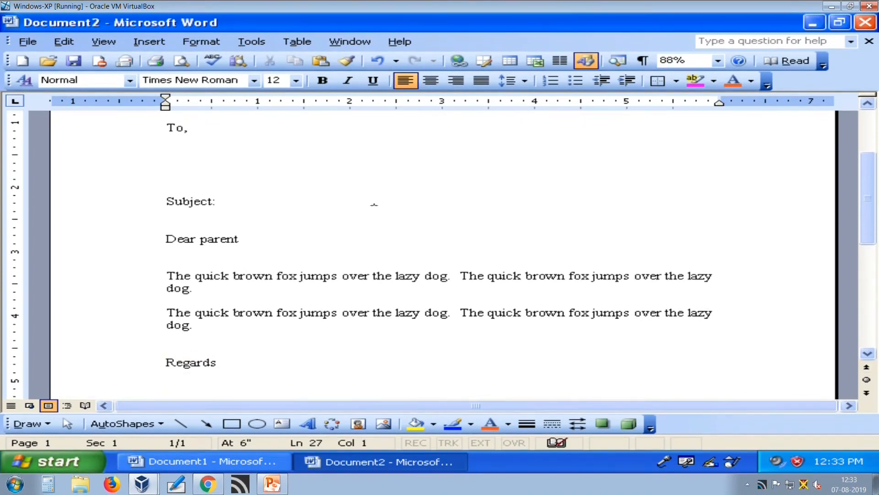
# - Fill in the letter's subject line with "parents meeting on ......"
pyautogui.click(172, 154)
pyautogui.scroll(1, 367, 250)
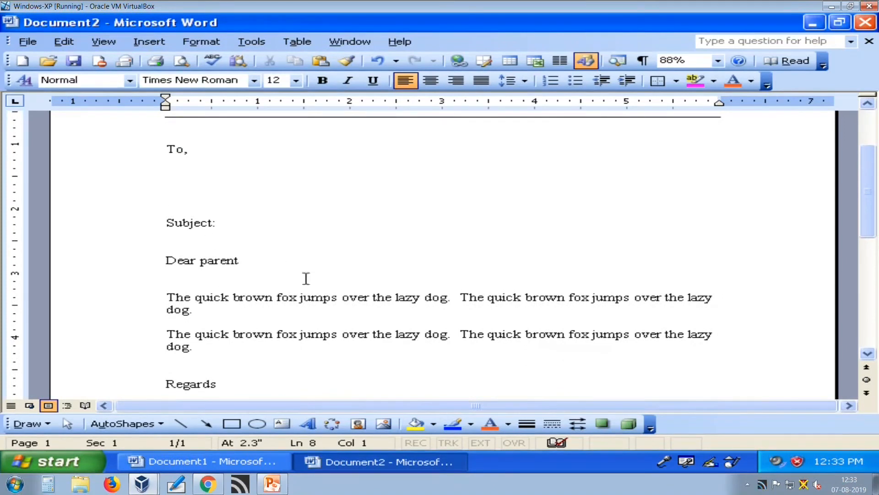
pyautogui.click(259, 223)
pyautogui.write('parent')
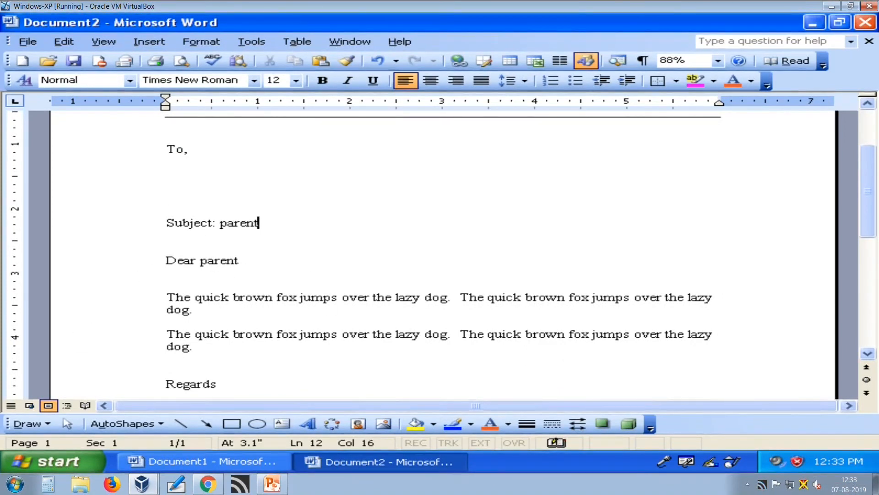
pyautogui.write('s meeting ')
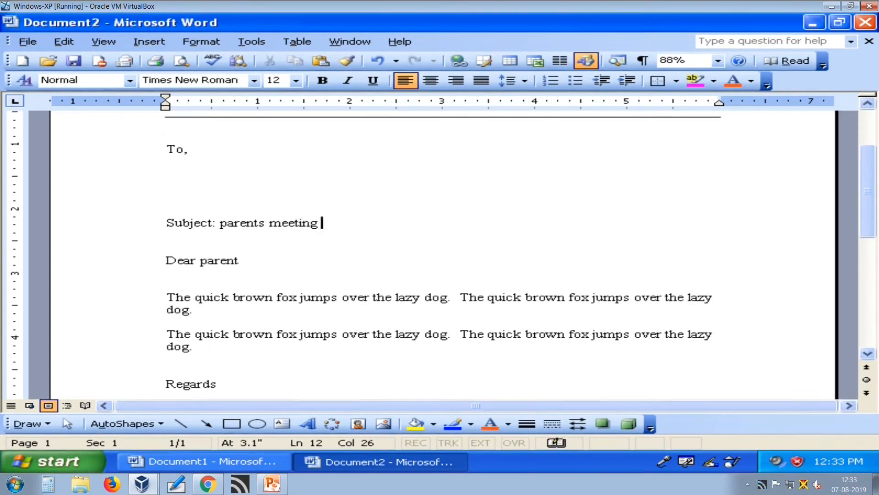
pyautogui.write('on ......')
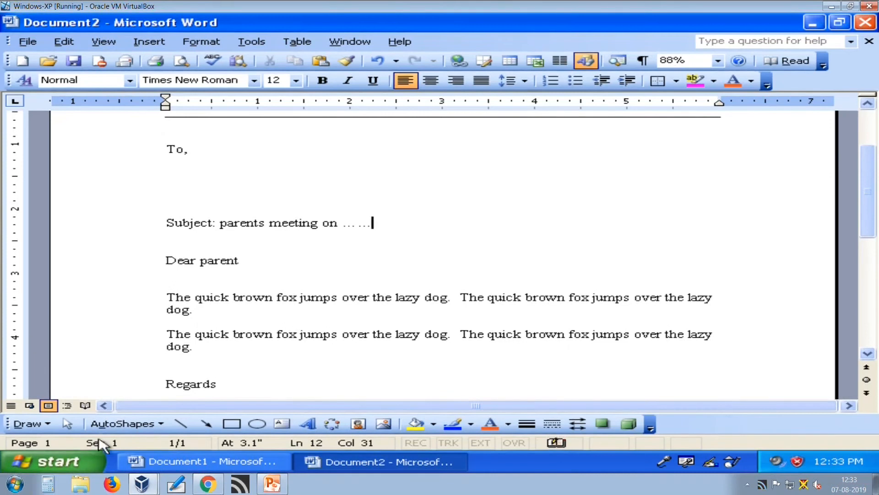
# - From the blank line below "To,", start a mail merge for Letters using the current document and advance to selecting recipients
pyautogui.click(168, 175)
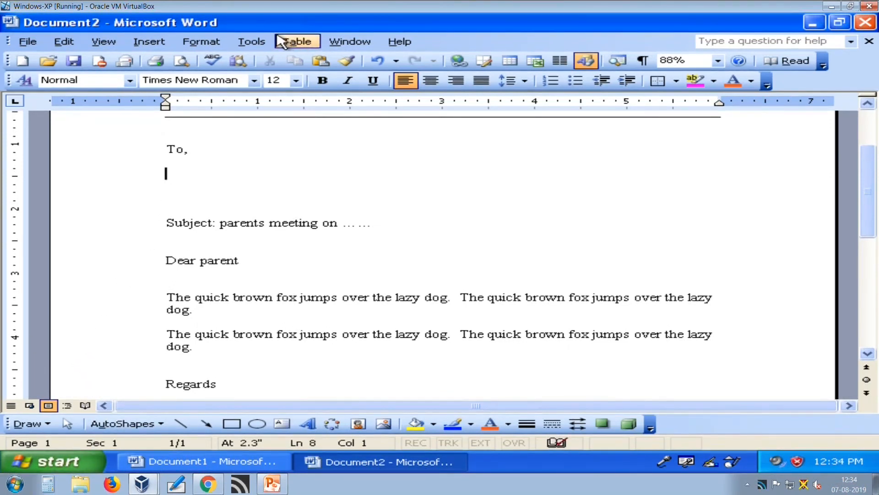
pyautogui.click(263, 42)
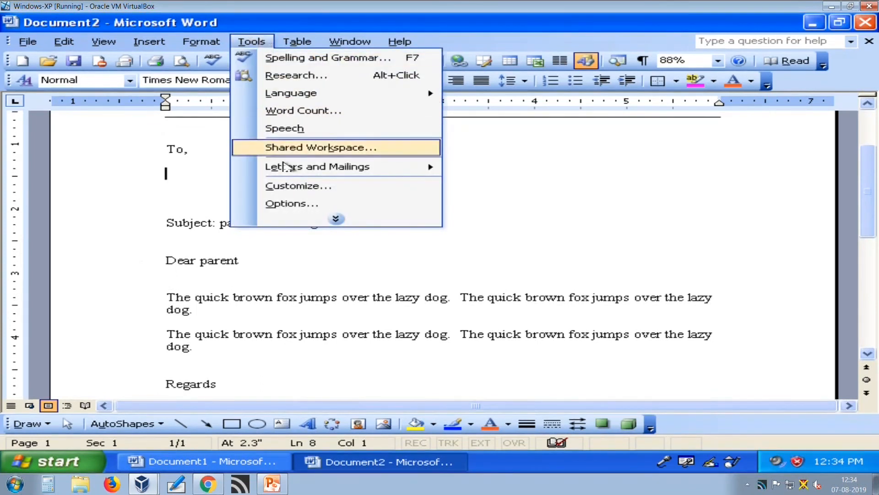
pyautogui.click(326, 223)
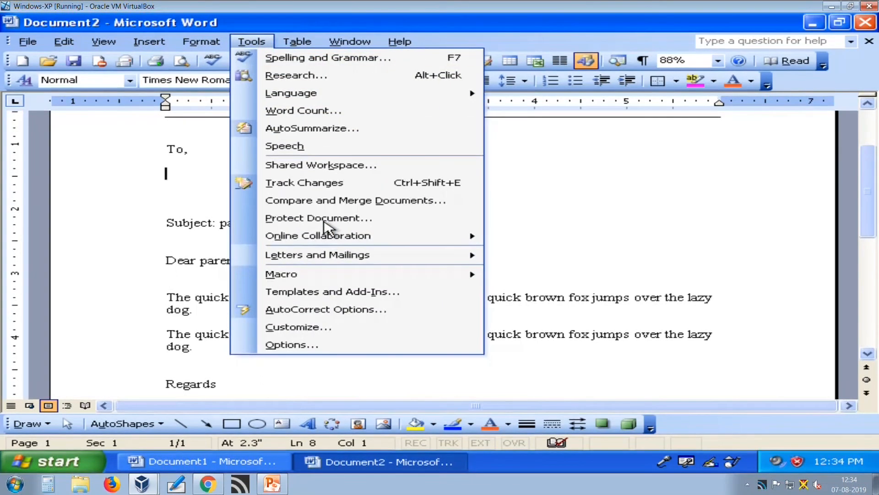
pyautogui.moveTo(321, 254)
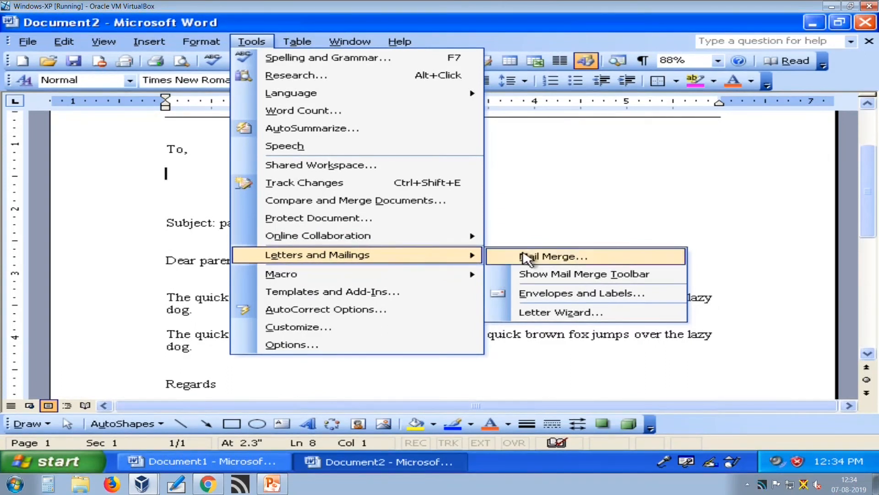
pyautogui.click(562, 256)
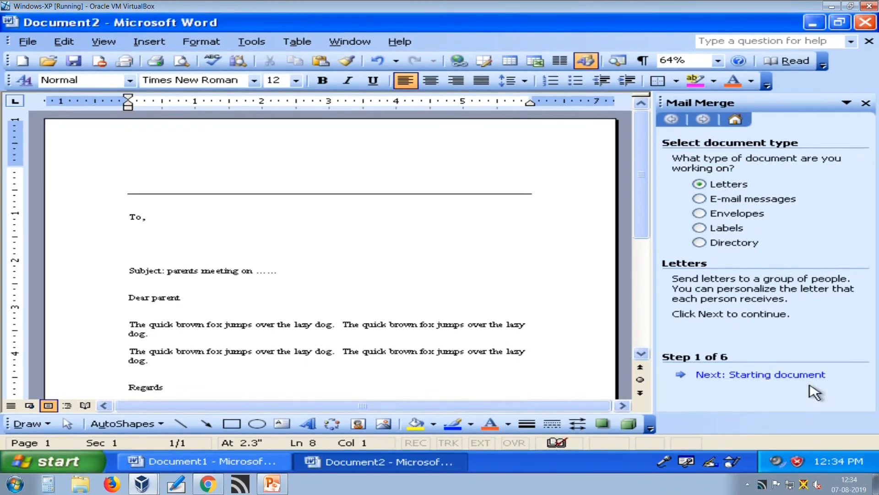
pyautogui.click(794, 376)
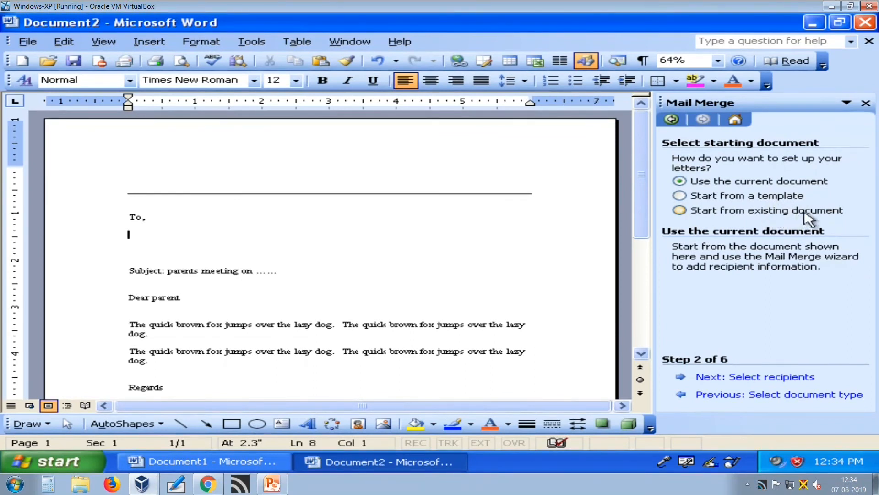
pyautogui.click(731, 378)
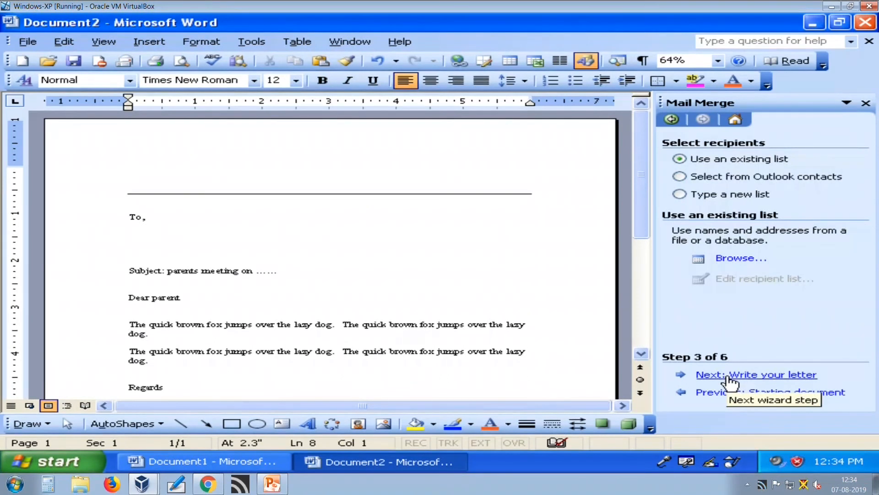
# - Choose to type a new list for the mail merge recipients and start creating the address list
pyautogui.click(711, 195)
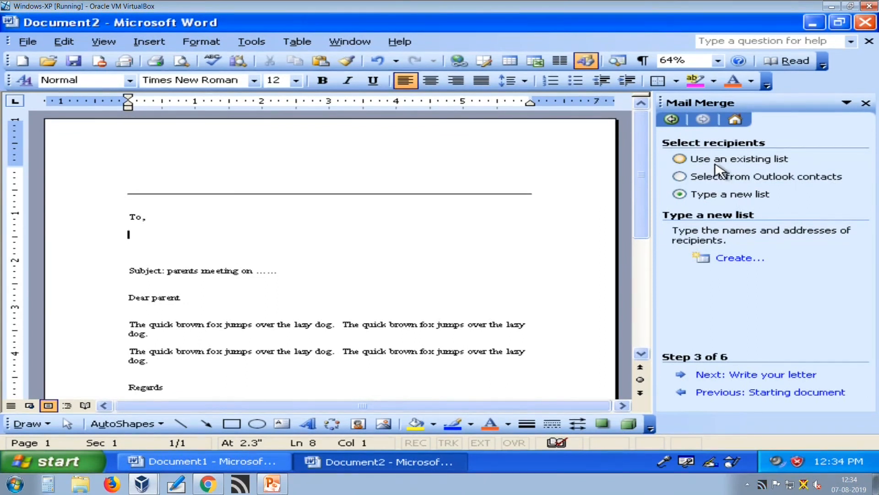
pyautogui.click(715, 178)
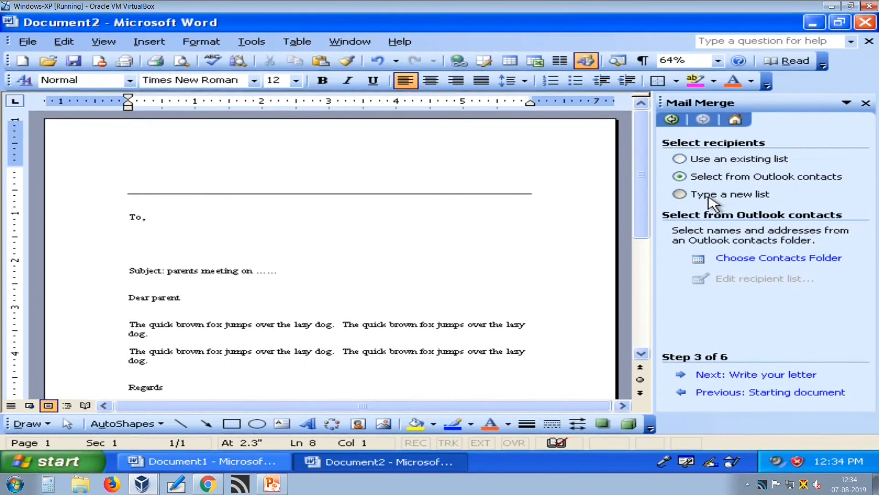
pyautogui.click(712, 202)
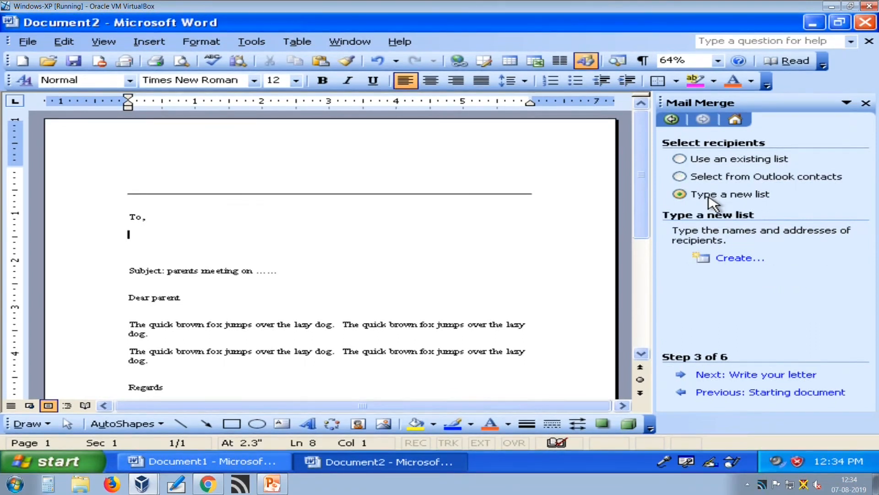
pyautogui.click(733, 259)
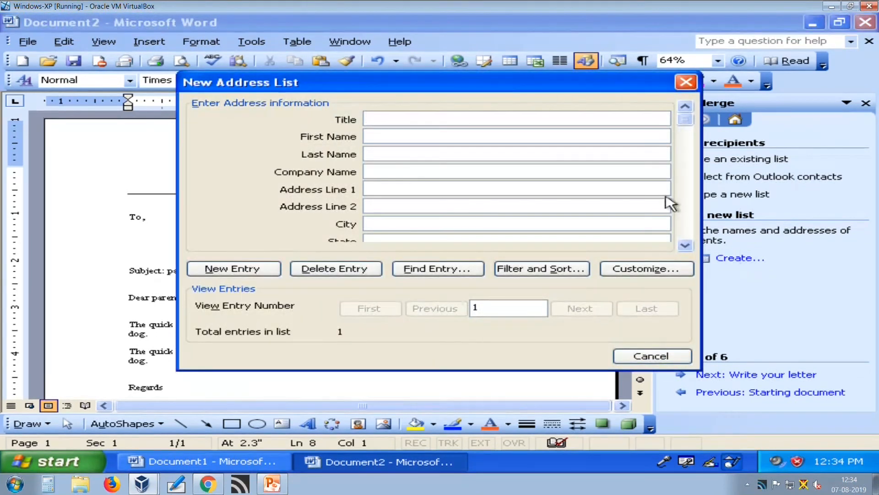
# - Fill in the first recipient's title as "Mr.", the full name, company "fsfd", placeholder address lines and city, and the state "Gujarat"
pyautogui.write('M')
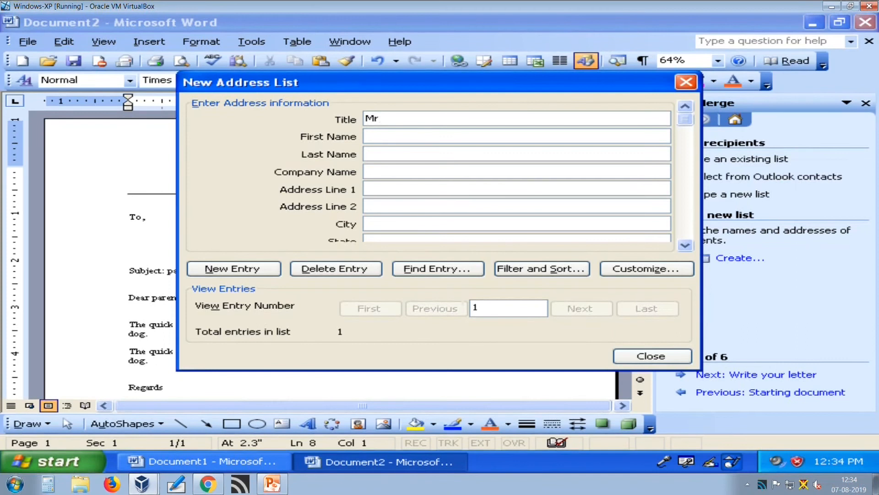
pyautogui.write('r')
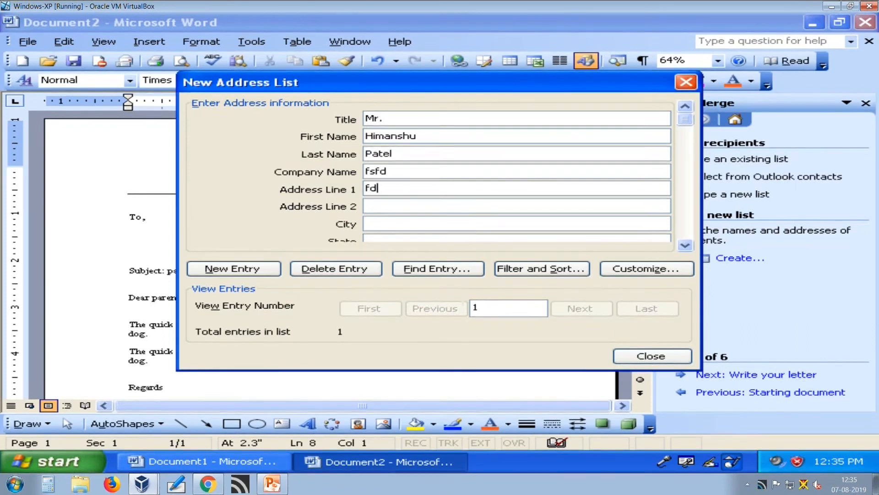
pyautogui.write('gdf')
pyautogui.press('Tab')
pyautogui.write('dgfhdh')
pyautogui.press('Tab')
pyautogui.write('gfhfghgf')
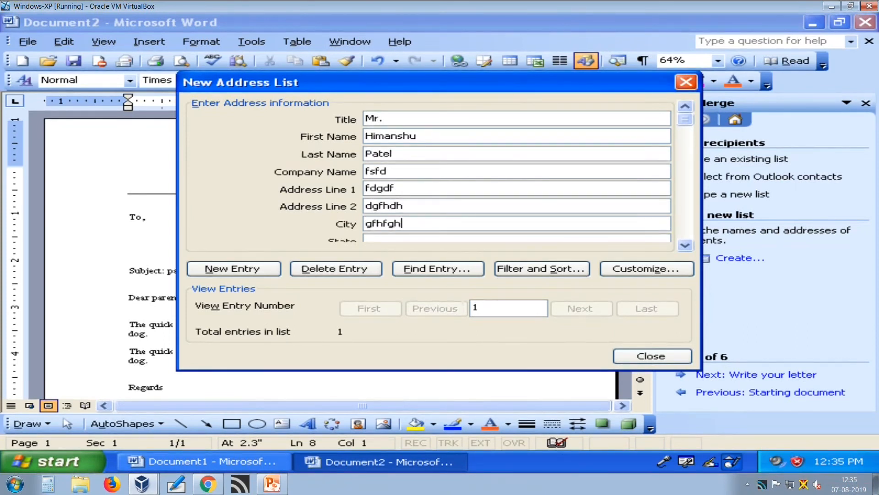
pyautogui.press('Tab')
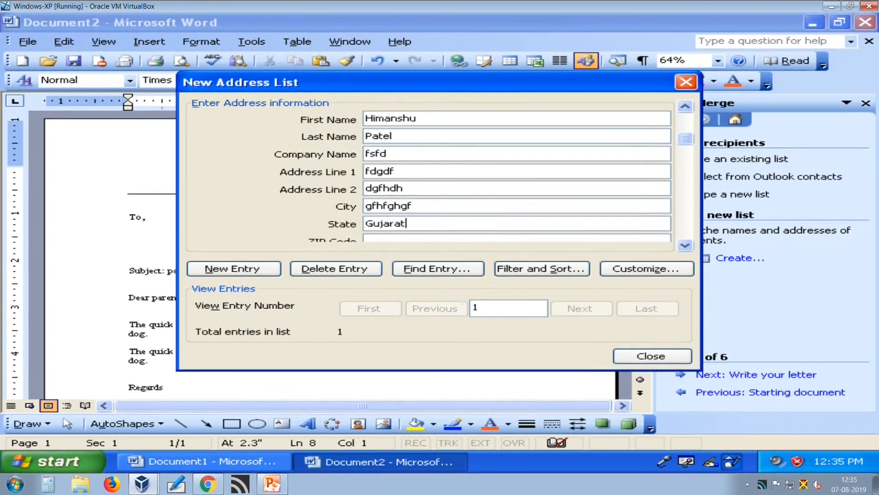
pyautogui.write('Gujarat')
# - Add a second address list entry with the recipient's name, company "fgfdg", and placeholder address lines and city
pyautogui.click(227, 271)
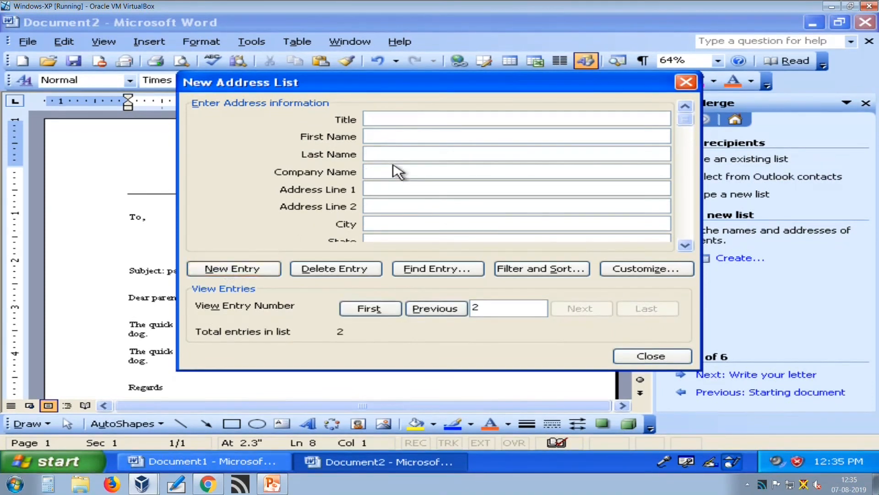
pyautogui.write('Nikhil')
pyautogui.press('Tab')
pyautogui.write('Pat')
pyautogui.write('fdgf')
pyautogui.write('fgfdg')
pyautogui.write('dfgdffdbgdfgdf')
pyautogui.write('gsfdgfd')
# - Set the second entry's state, ZIP code and country to "fdgdf", and clean up the start of its second address line
pyautogui.press('Tab')
pyautogui.write('fdgdf')
pyautogui.press('Tab')
pyautogui.write('fdgdf')
pyautogui.press('Tab')
pyautogui.write('fdgdf')
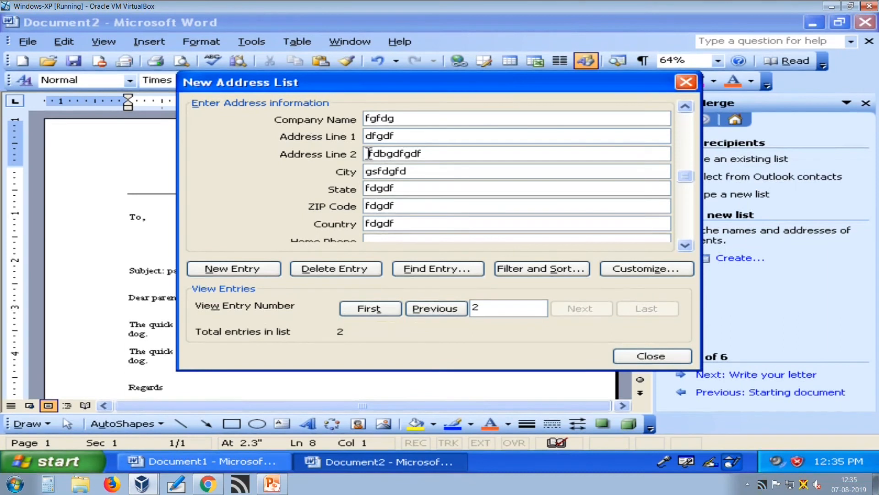
pyautogui.press('BackSpace')
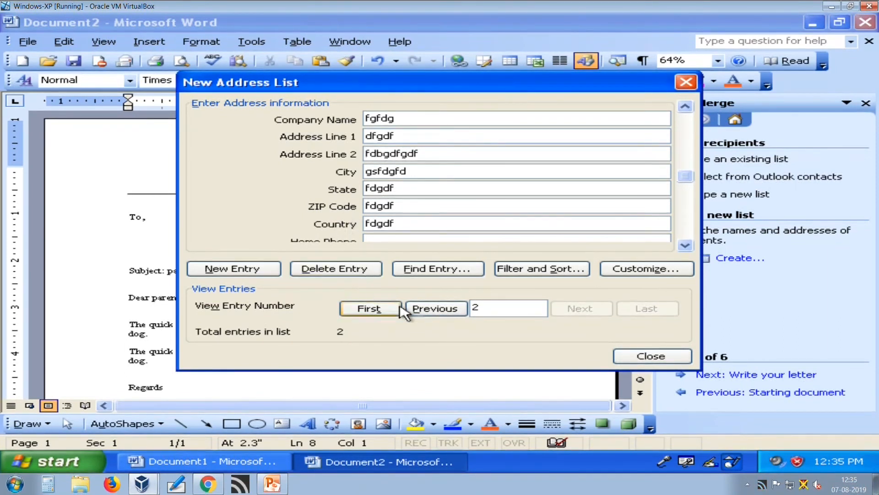
pyautogui.write('f')
# - Add a third entry with title "Mr", the recipient's full name, company "fgfdg", and placeholder address, city, state and ZIP code
pyautogui.click(231, 269)
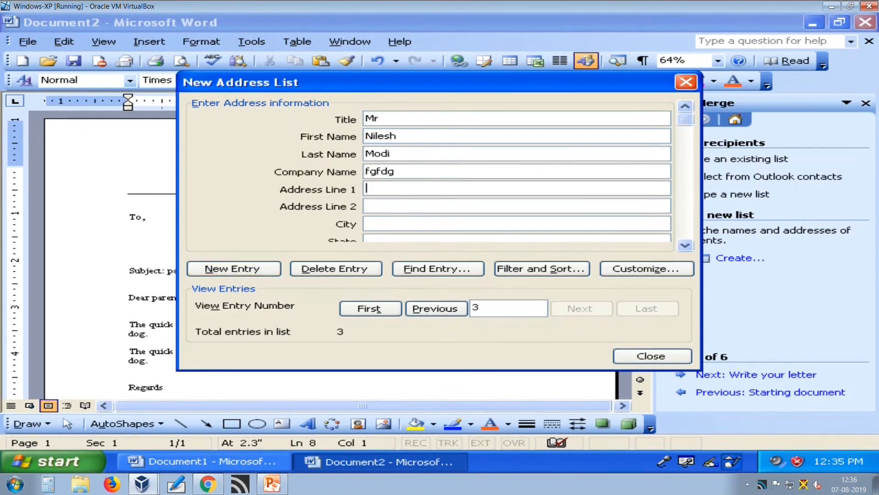
pyautogui.write('fdgdf')
pyautogui.press('Tab')
pyautogui.write('fdgdfdfgdf')
pyautogui.press('Tab')
pyautogui.write('dfgdfgd')
pyautogui.press('Tab')
pyautogui.write('dfgdf')
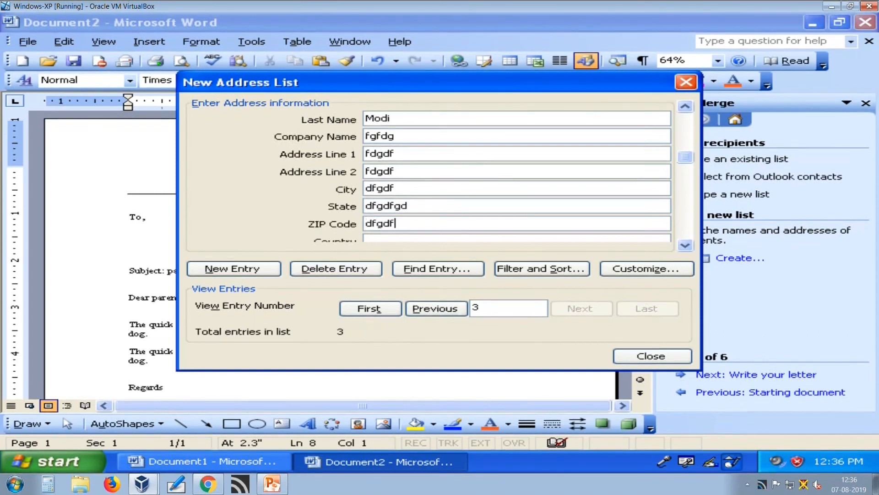
pyautogui.press('Tab')
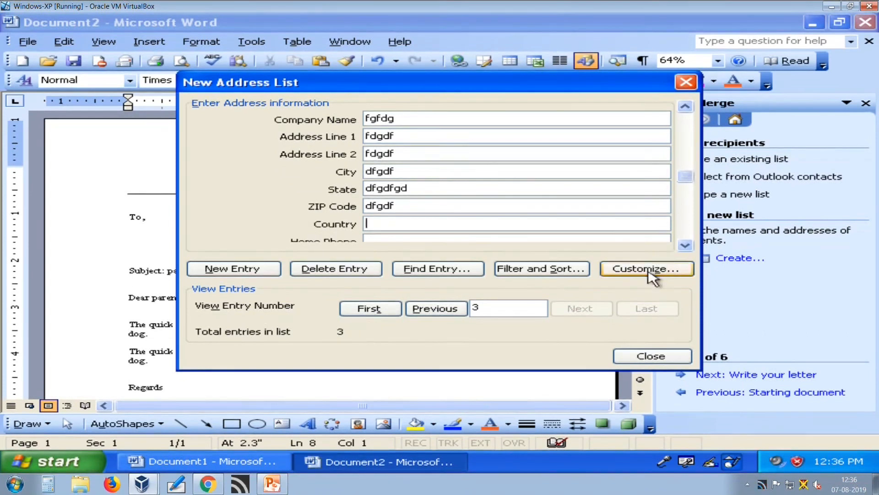
# - Finish the address list and save it as "contacts" in My Data Sources
pyautogui.click(652, 356)
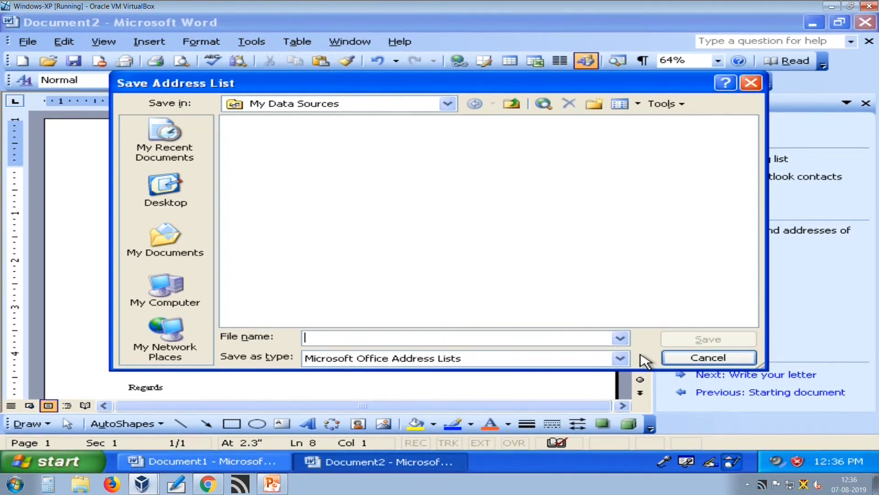
pyautogui.write('contacts')
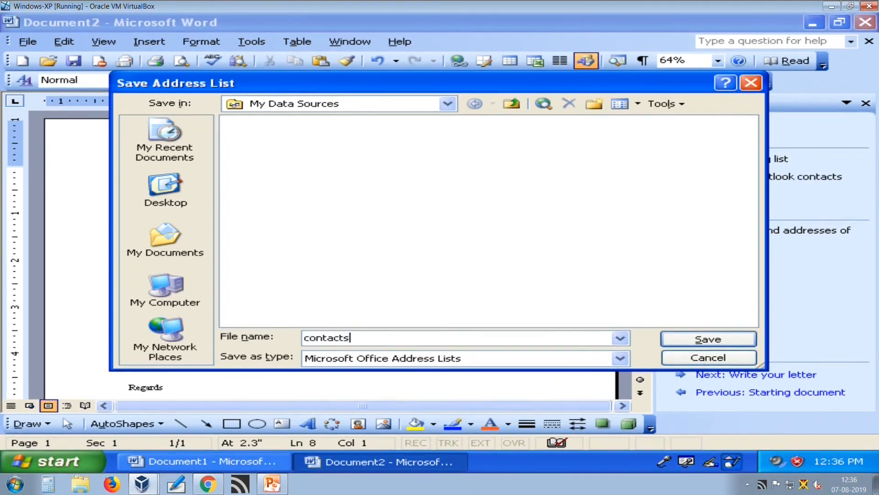
pyautogui.click(716, 340)
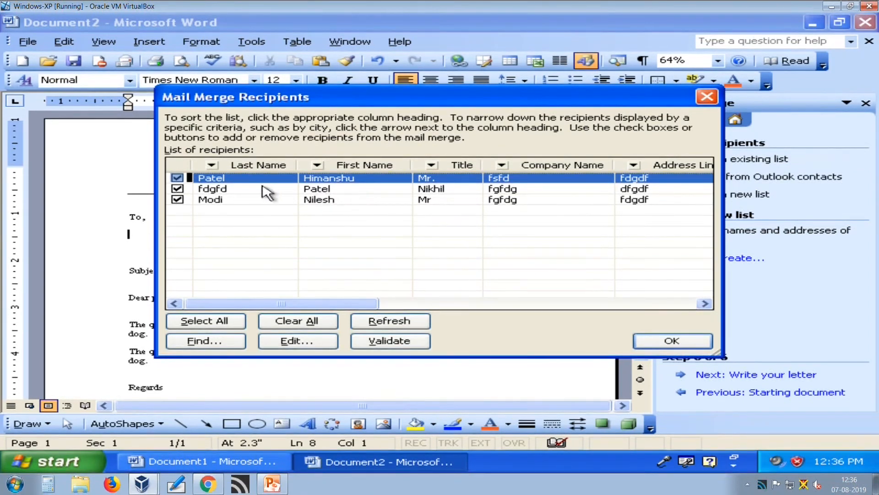
# - Exclude the third recipient from the merge list and advance to writing the letter
pyautogui.click(177, 198)
pyautogui.click(694, 342)
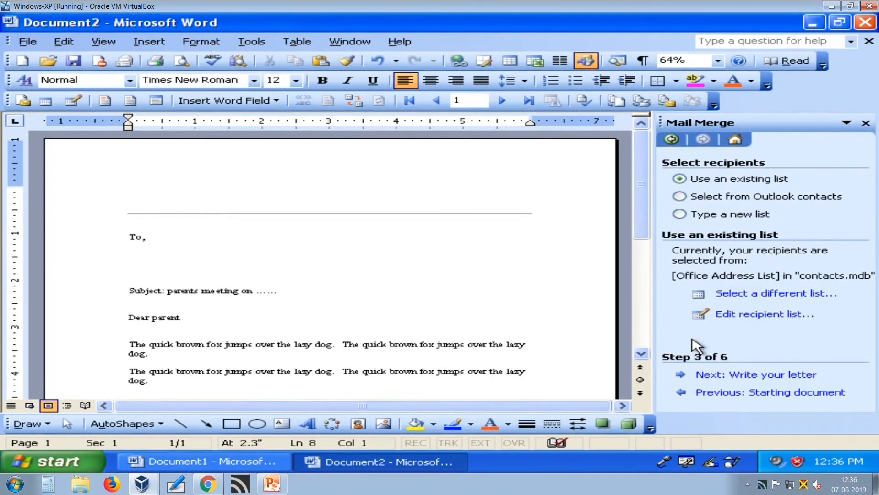
pyautogui.click(711, 376)
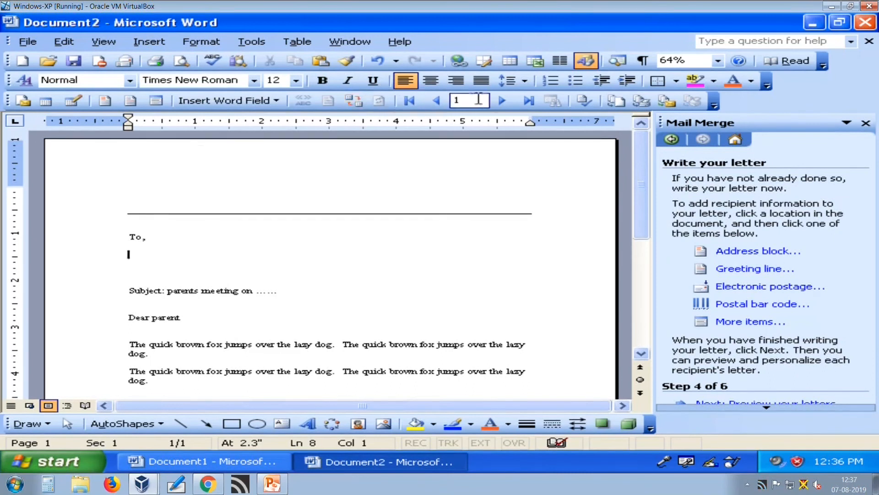
# - Insert the Title, First Name and Last Name merge fields on the line below "To,"
pyautogui.click(276, 102)
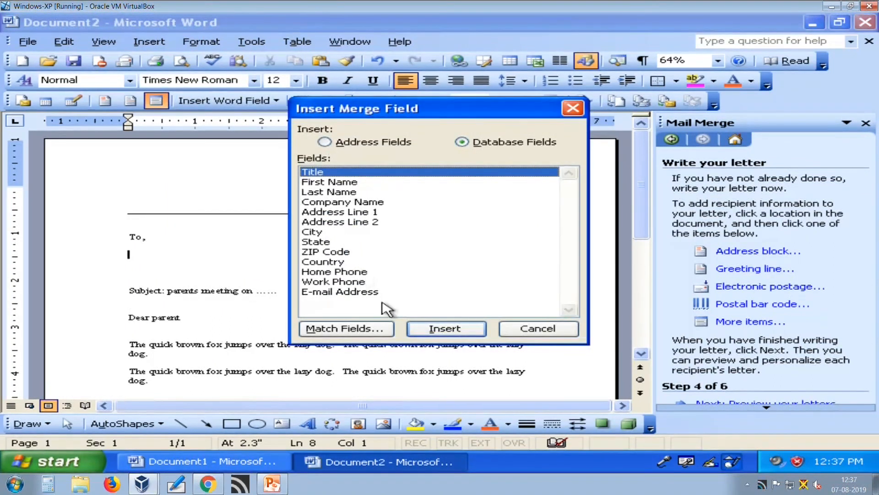
pyautogui.click(424, 329)
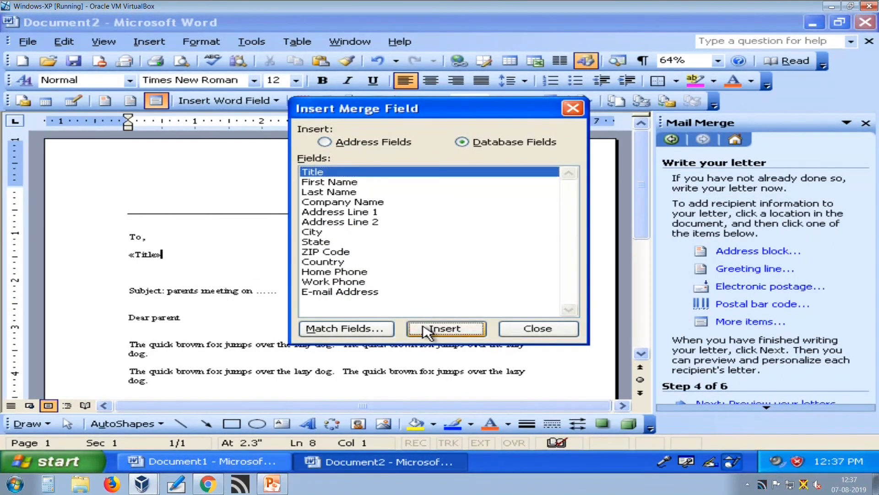
pyautogui.doubleClick(331, 183)
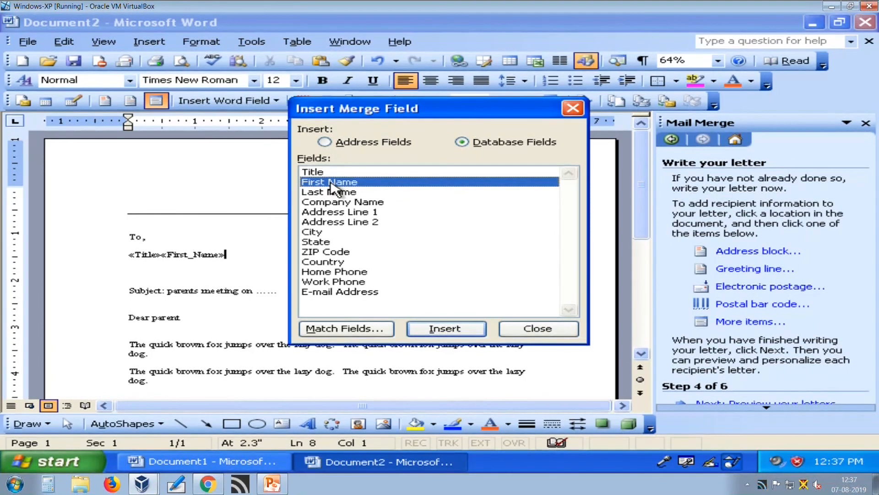
pyautogui.press('Up')
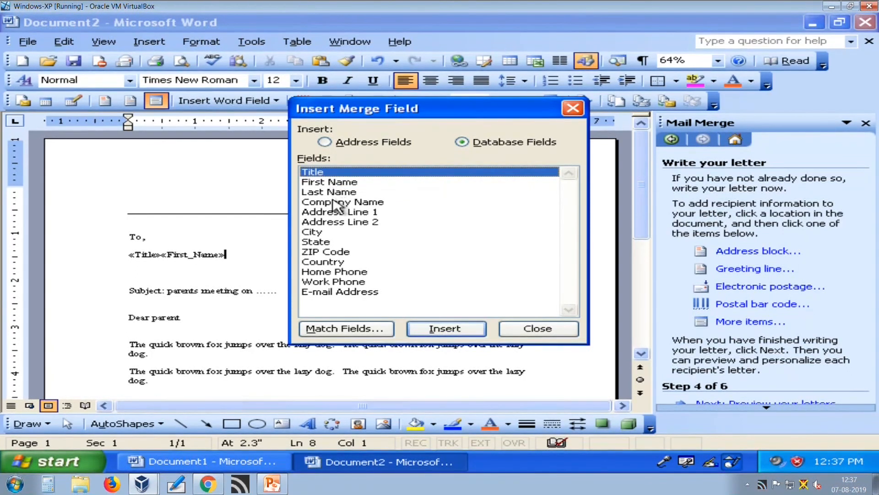
pyautogui.click(331, 189)
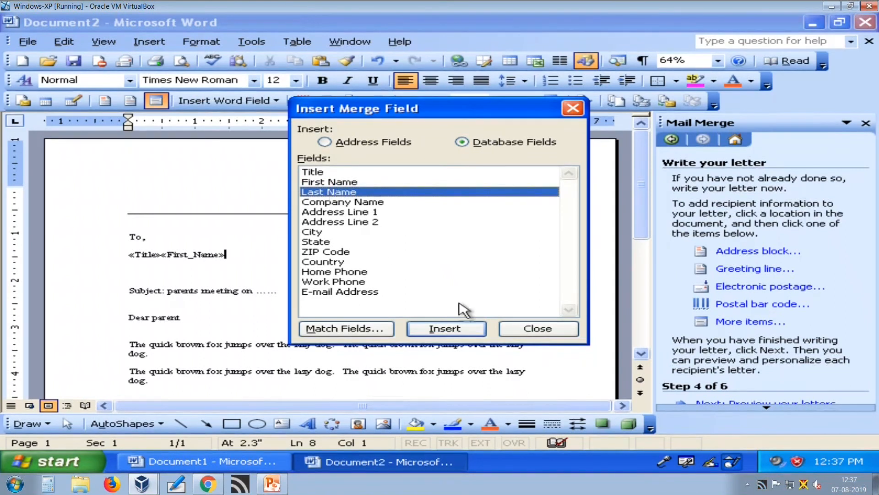
pyautogui.click(465, 330)
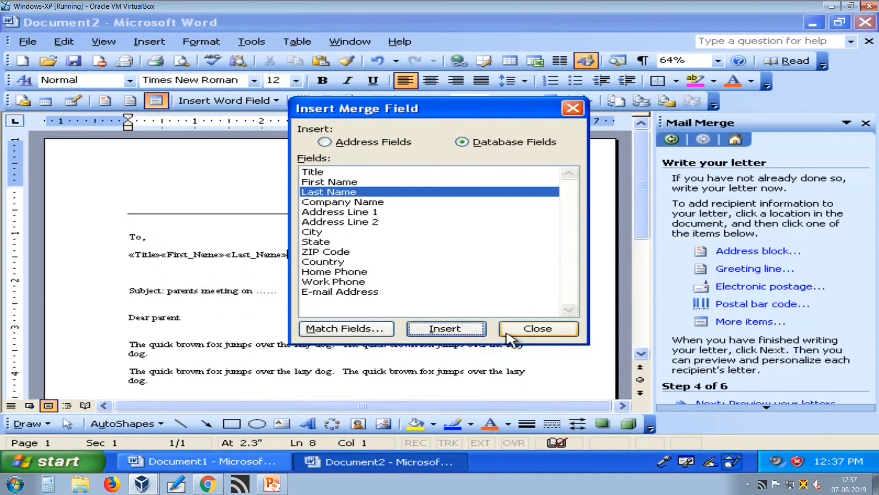
pyautogui.click(526, 329)
# - Separate the Title, First Name and Last Name merge fields with single spaces
pyautogui.press('Home')
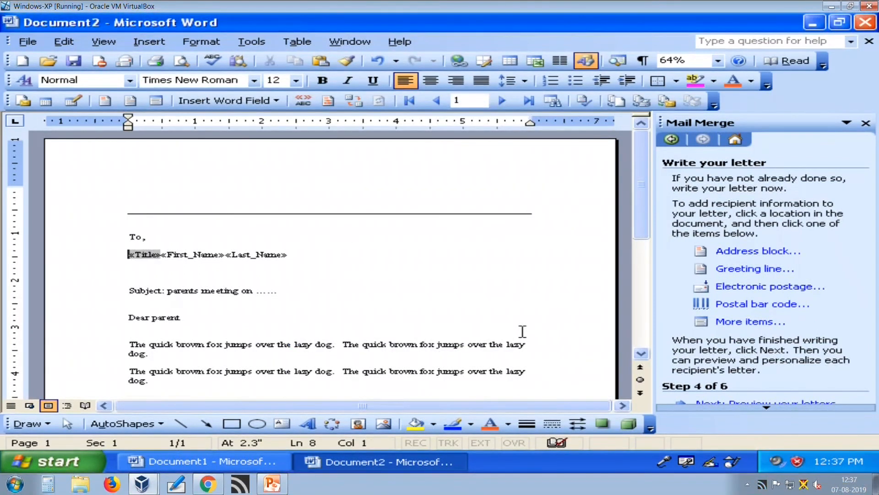
pyautogui.press('Right')
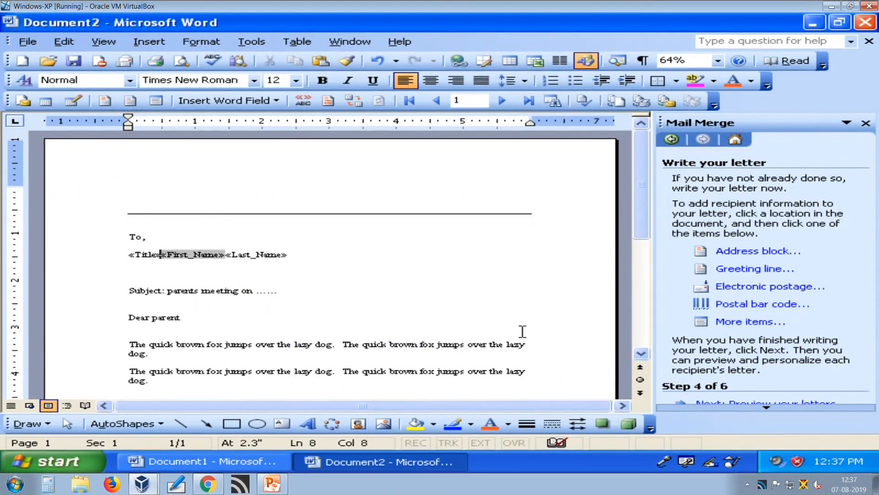
pyautogui.press('Right')
pyautogui.press('Right')
pyautogui.press('Right')
pyautogui.press('Right')
pyautogui.press('Right')
pyautogui.press('Right')
pyautogui.press('Right')
pyautogui.press('Right')
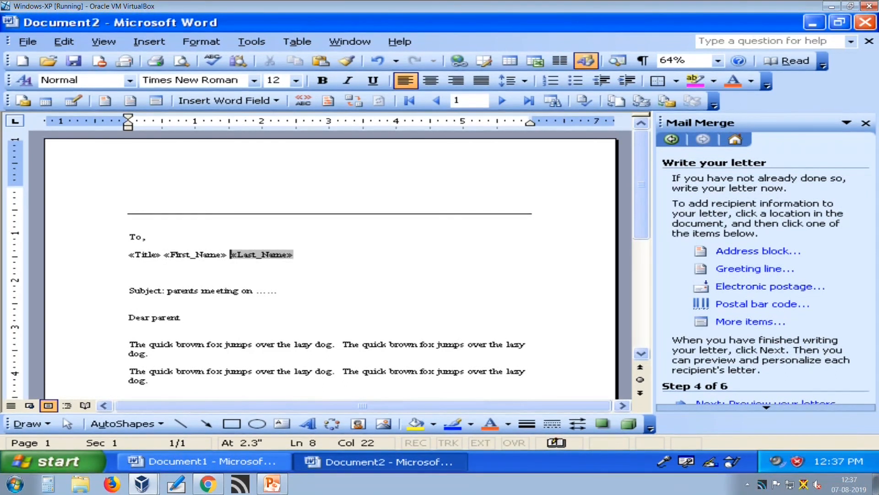
# - Insert the Address Line 1, Address Line 2 and City merge fields on a new line below the name fields
pyautogui.press('End')
pyautogui.press('Return')
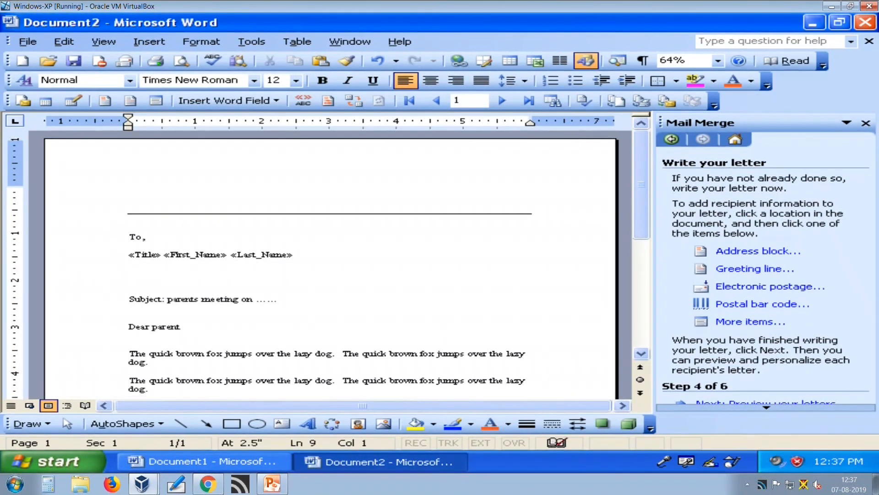
pyautogui.click(156, 100)
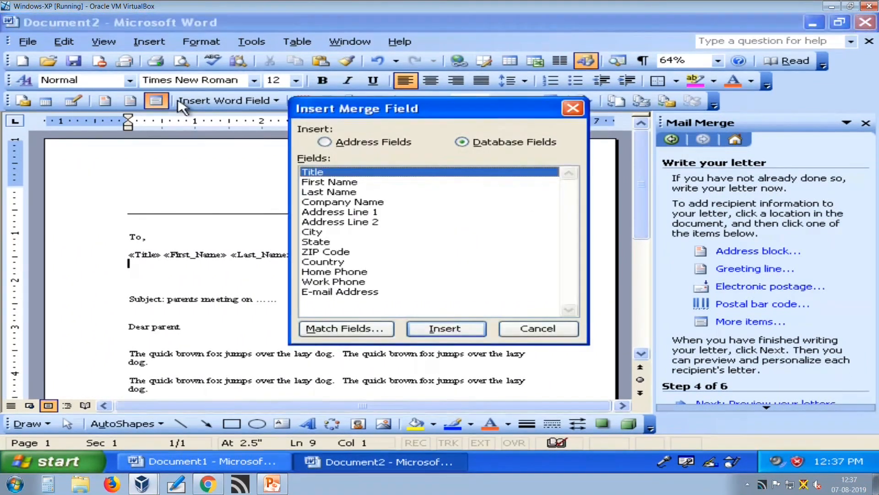
pyautogui.click(337, 203)
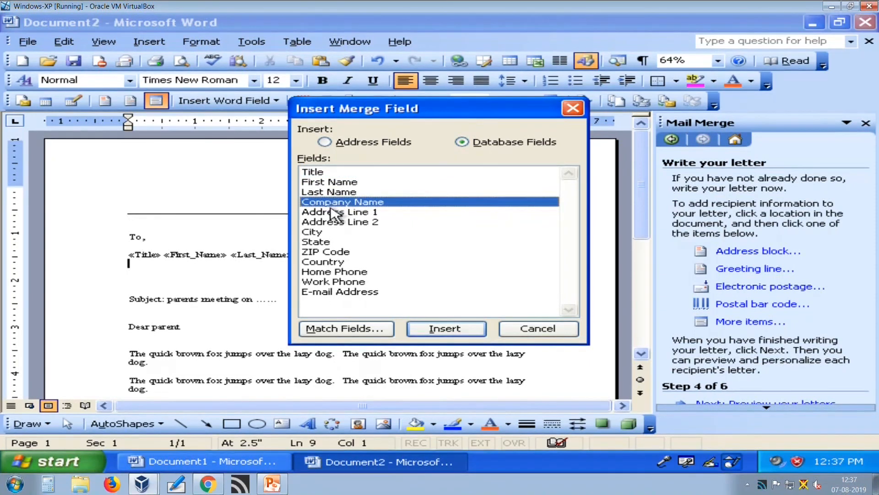
pyautogui.click(337, 212)
pyautogui.click(434, 329)
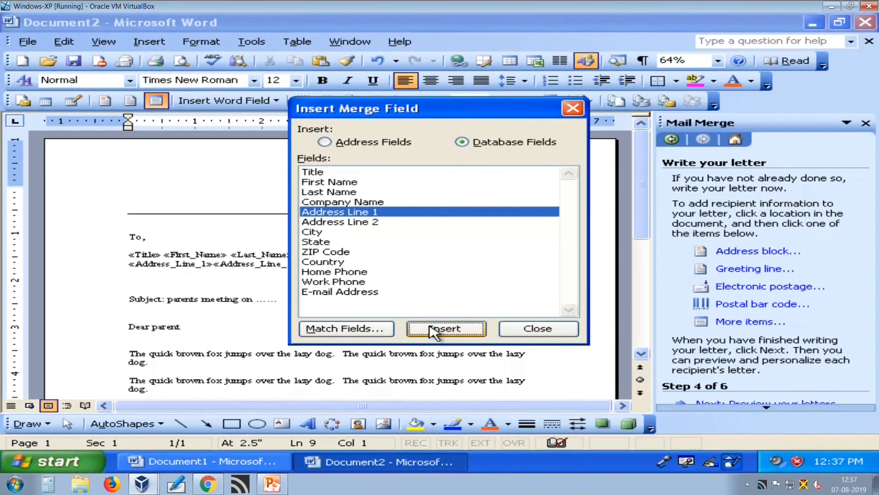
pyautogui.click(434, 329)
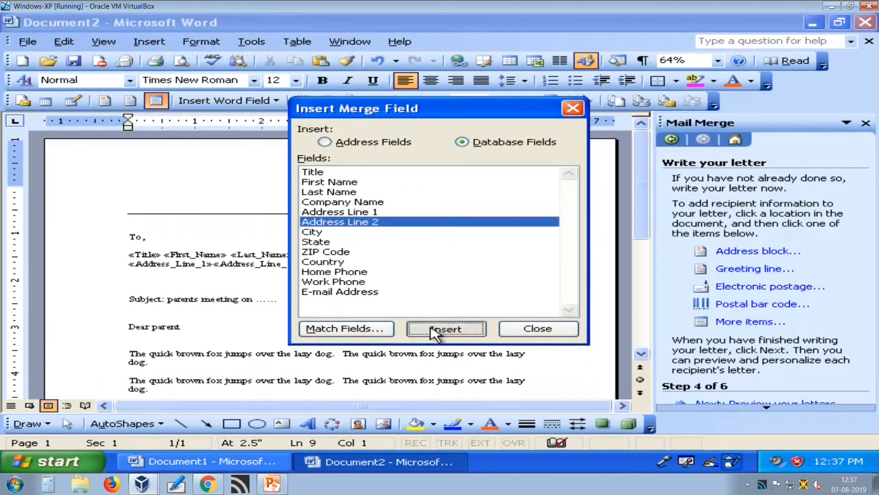
pyautogui.click(328, 232)
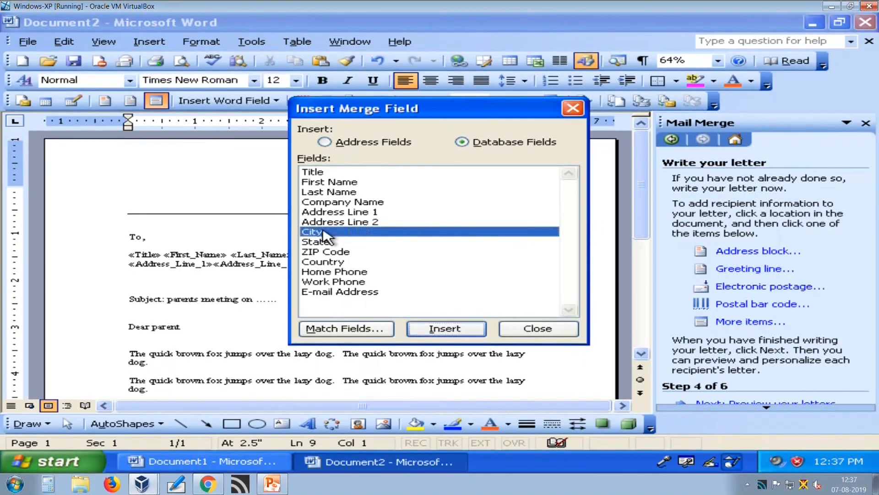
pyautogui.click(445, 329)
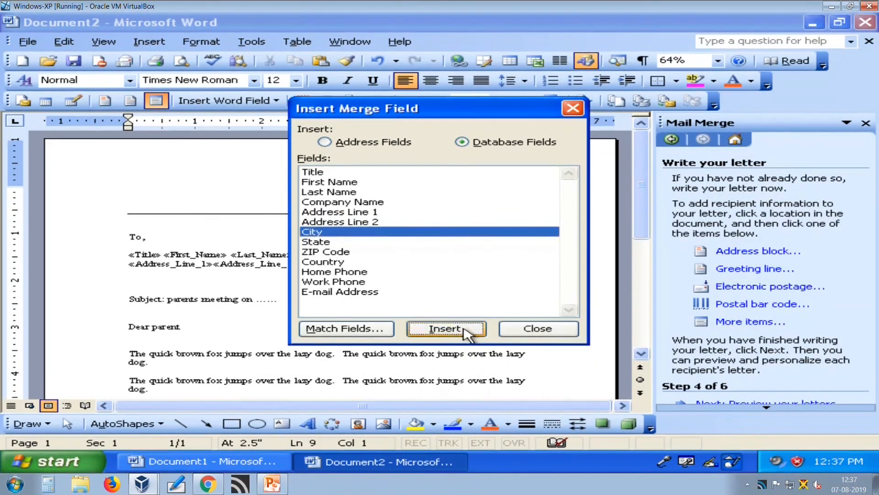
pyautogui.click(538, 329)
# - Break the address fields onto separate lines so Address Line 1, Address Line 2 and City each have their own
pyautogui.press('Left')
pyautogui.press('Left')
pyautogui.press('Left')
pyautogui.press('Left')
pyautogui.press('Left')
pyautogui.press('Left')
pyautogui.press('Left')
pyautogui.press('Left')
pyautogui.press('Left')
pyautogui.press('Left')
pyautogui.press('Left')
pyautogui.press('Left')
pyautogui.press('Left')
pyautogui.press('Left')
pyautogui.press('Left')
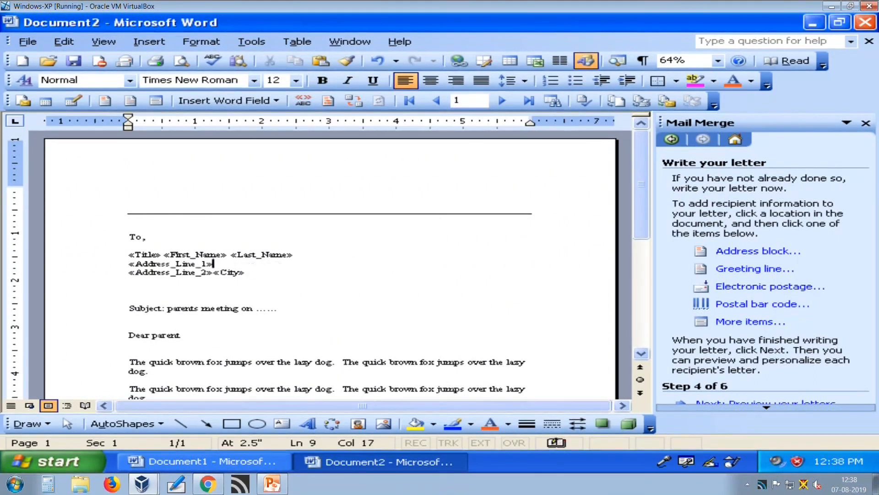
pyautogui.hotkey('shift', 'Home')
pyautogui.press('Left')
pyautogui.press('End')
pyautogui.press('Down')
pyautogui.press('Return')
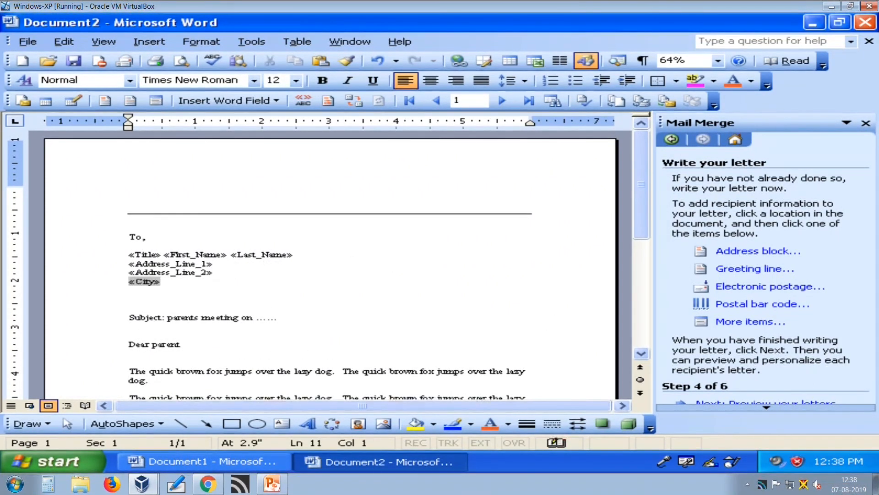
# - Remove the word "parent" from the "Dear parent" greeting line
pyautogui.press('Down')
pyautogui.press('Down')
pyautogui.press('Down')
pyautogui.press('Down')
pyautogui.press('Down')
pyautogui.press('Down')
pyautogui.press('Down')
pyautogui.press('BackSpace')
pyautogui.press('BackSpace')
pyautogui.press('BackSpace')
pyautogui.press('BackSpace')
pyautogui.press('BackSpace')
pyautogui.press('BackSpace')
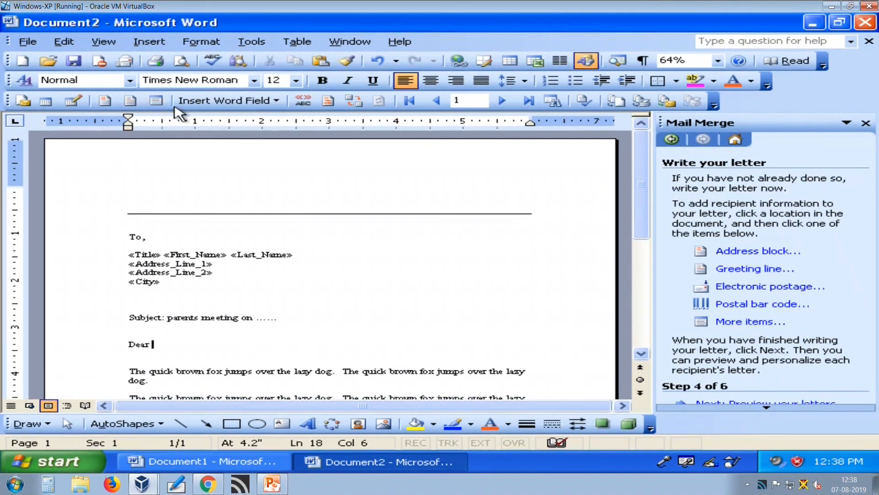
# - Insert the Title and First Name merge fields after "Dear" in the greeting line
pyautogui.click(156, 101)
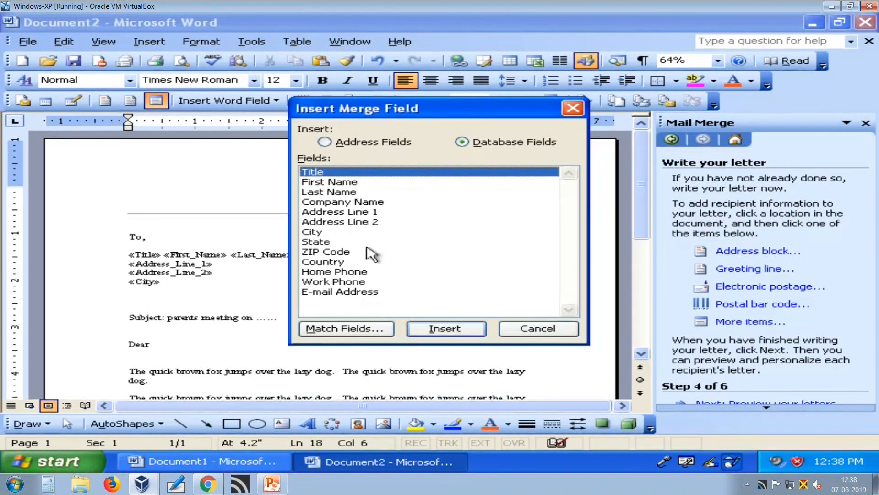
pyautogui.click(428, 326)
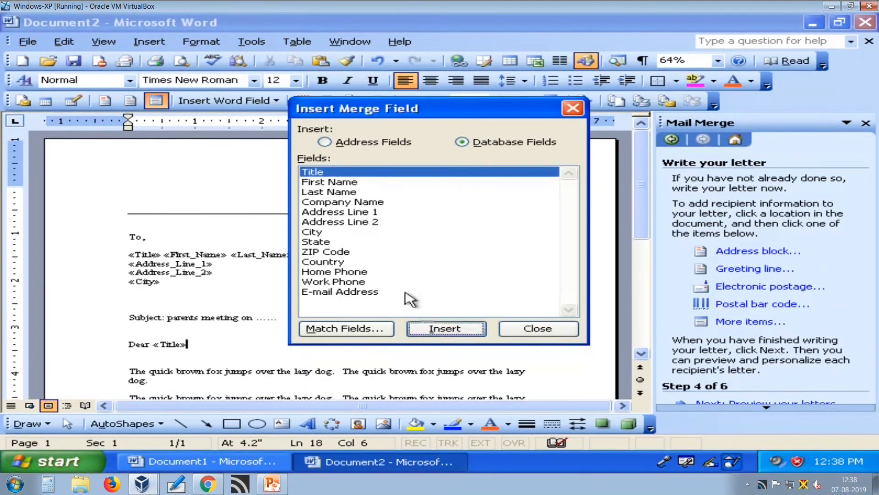
pyautogui.click(316, 182)
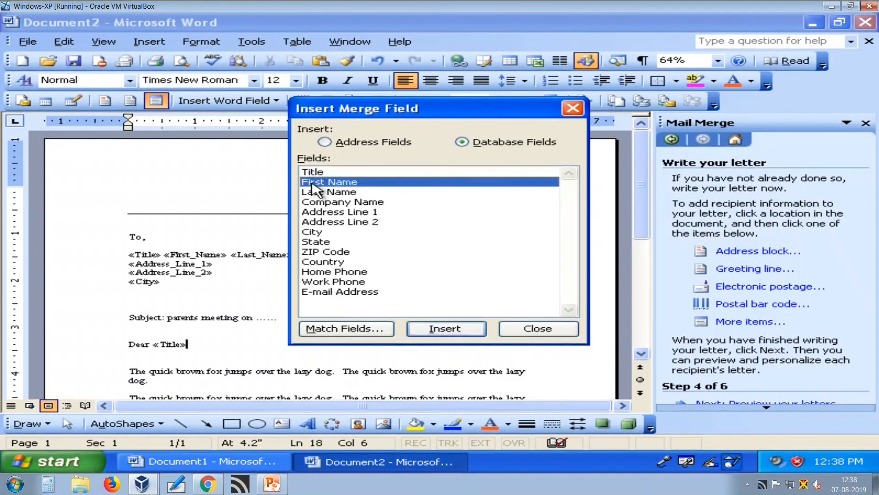
pyautogui.click(428, 328)
pyautogui.click(529, 328)
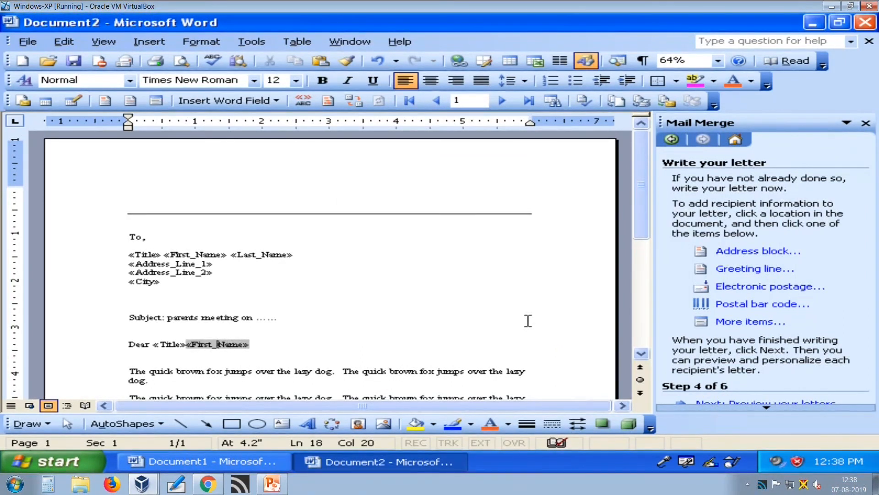
# - Display the merged recipient data in the letter in place of the field codes
pyautogui.press('Up')
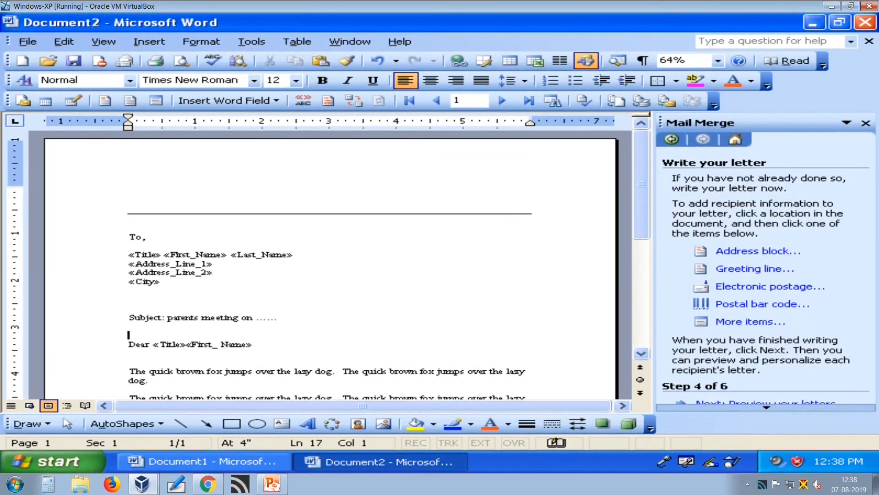
pyautogui.click(203, 253)
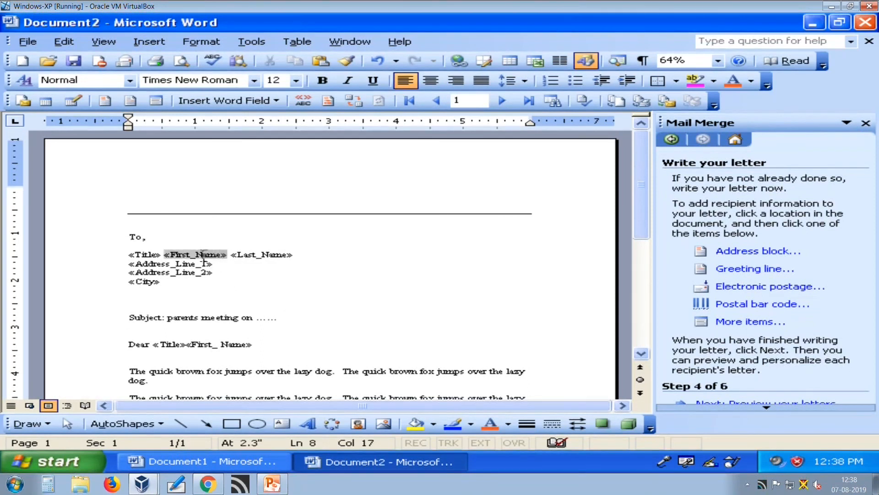
pyautogui.click(354, 284)
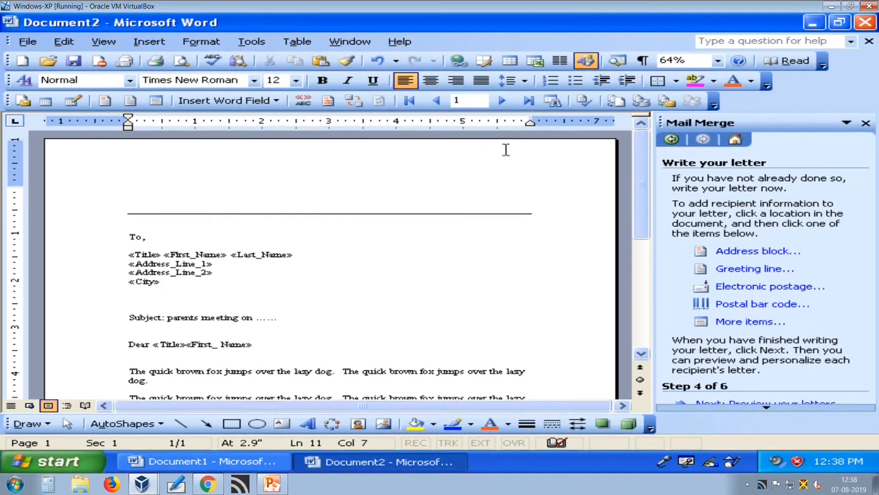
pyautogui.click(303, 101)
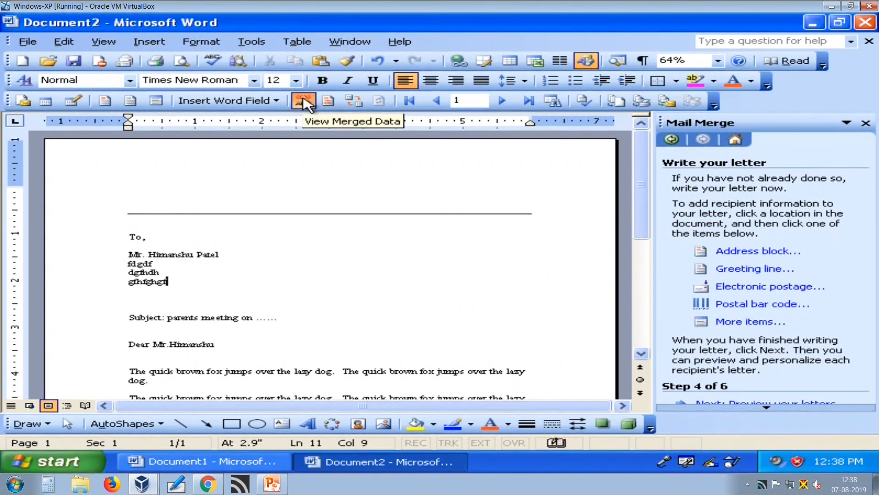
# - Examine the first recipient's merged letter from the address lines and greeting through the body to the closing
pyautogui.press('Up')
pyautogui.press('Up')
pyautogui.press('Down')
pyautogui.press('Down')
pyautogui.press('Down')
pyautogui.press('Down')
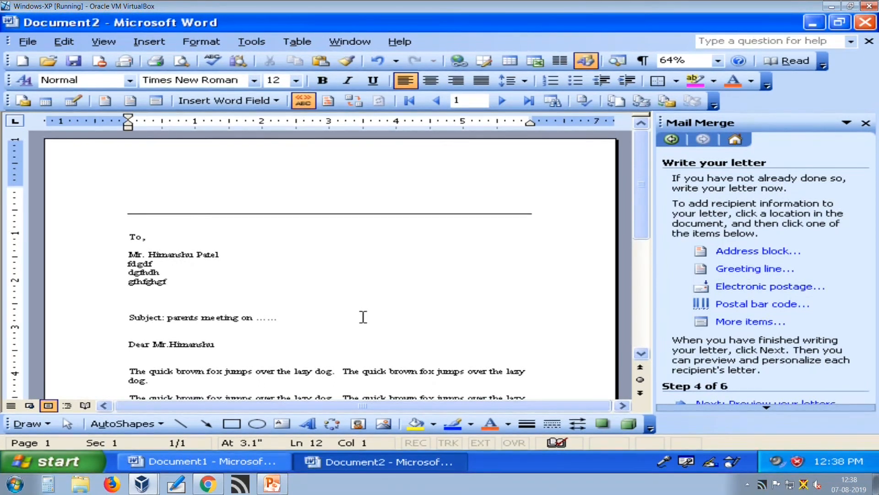
pyautogui.press('Down')
pyautogui.press('Down')
pyautogui.press('Down')
pyautogui.press('Down')
pyautogui.press('Right')
pyautogui.press('Right')
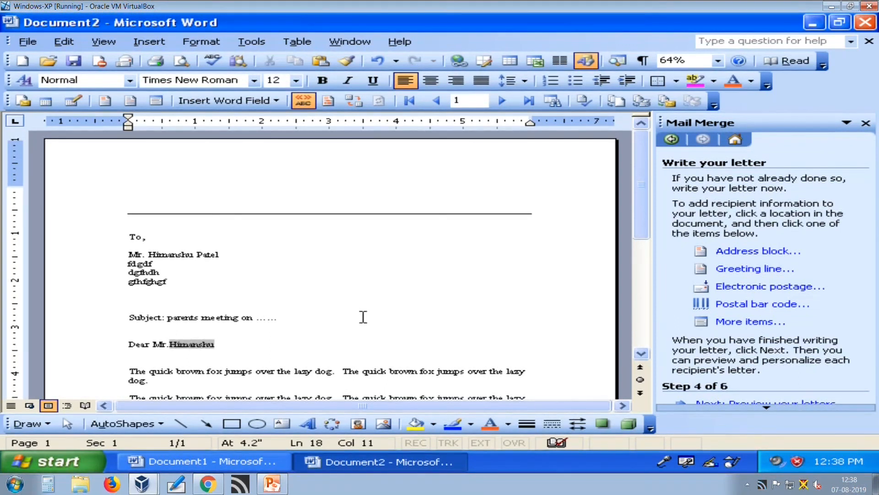
pyautogui.press('Down')
pyautogui.press('Down')
pyautogui.press('Down')
pyautogui.press('Down')
pyautogui.press('Down')
pyautogui.press('Down')
pyautogui.press('Down')
pyautogui.press('Down')
pyautogui.press('Down')
pyautogui.press('Down')
pyautogui.press('Down')
pyautogui.press('Down')
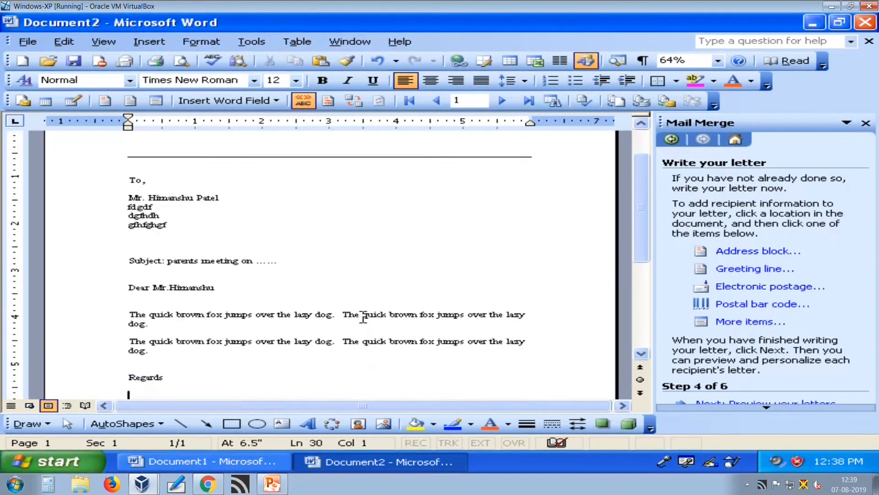
pyautogui.press('Up')
pyautogui.press('Up')
pyautogui.press('Up')
pyautogui.press('Up')
pyautogui.press('Up')
pyautogui.press('Up')
pyautogui.press('Up')
pyautogui.press('Up')
pyautogui.press('Up')
pyautogui.press('Up')
pyautogui.press('Up')
pyautogui.press('Up')
pyautogui.press('Up')
pyautogui.press('Up')
pyautogui.press('Up')
pyautogui.press('Up')
pyautogui.press('Up')
pyautogui.press('Up')
pyautogui.press('Up')
pyautogui.press('Up')
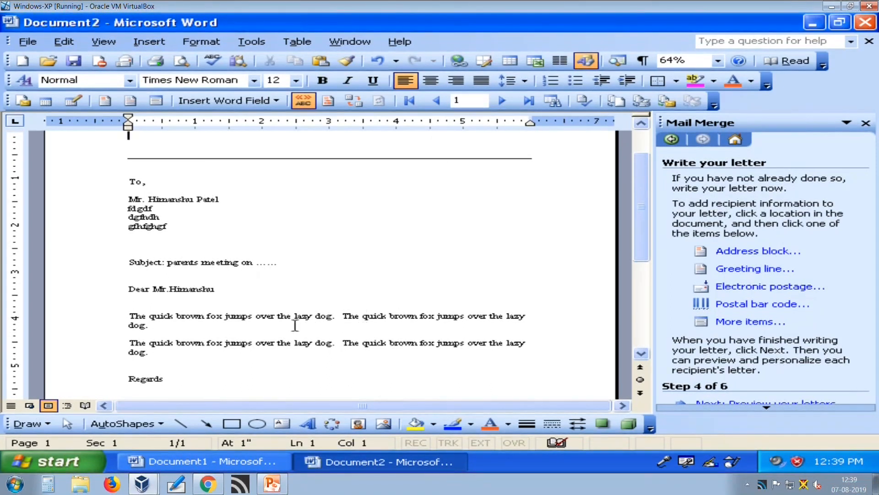
pyautogui.scroll(2, 296, 308)
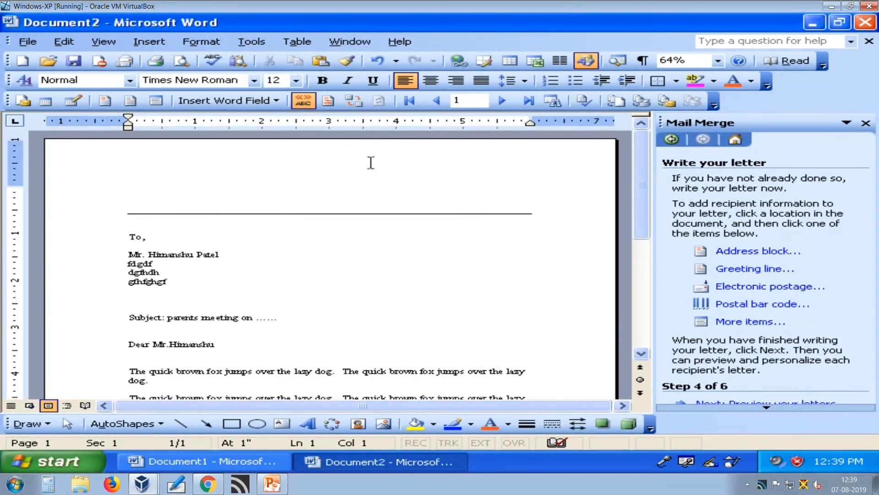
# - Go forward to record 3 and review that recipient's merged letter
pyautogui.click(503, 102)
pyautogui.click(503, 101)
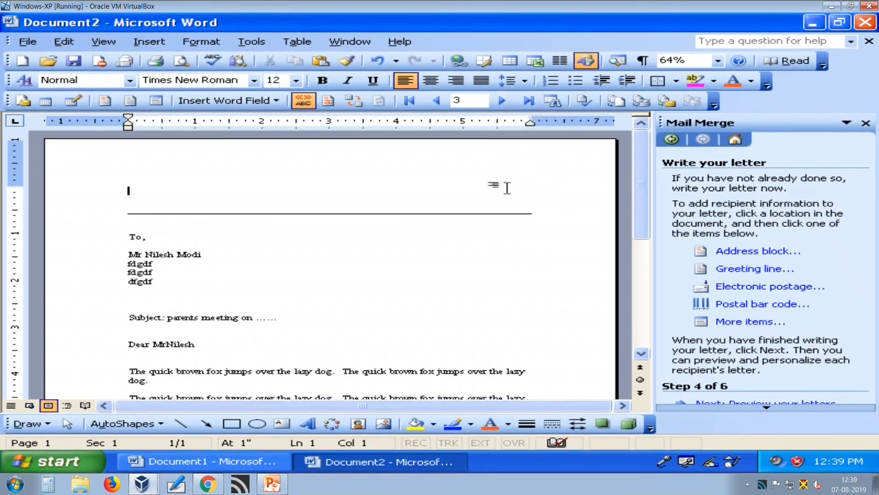
pyautogui.scroll(-3, 486, 206)
pyautogui.scroll(-2, 834, 270)
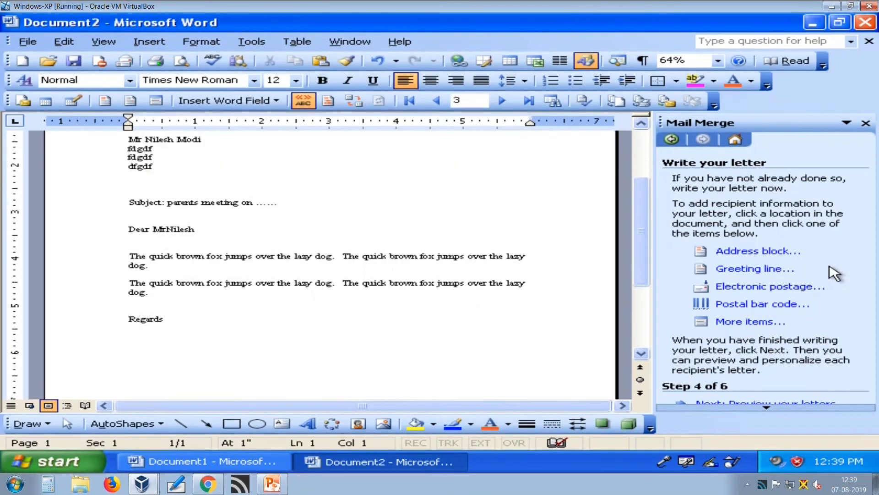
pyautogui.scroll(1, 795, 354)
pyautogui.scroll(-1, 796, 354)
# - Advance the mail merge wizard to the letter preview and browse to recipient 3 and back to recipient 1
pyautogui.moveTo(767, 407)
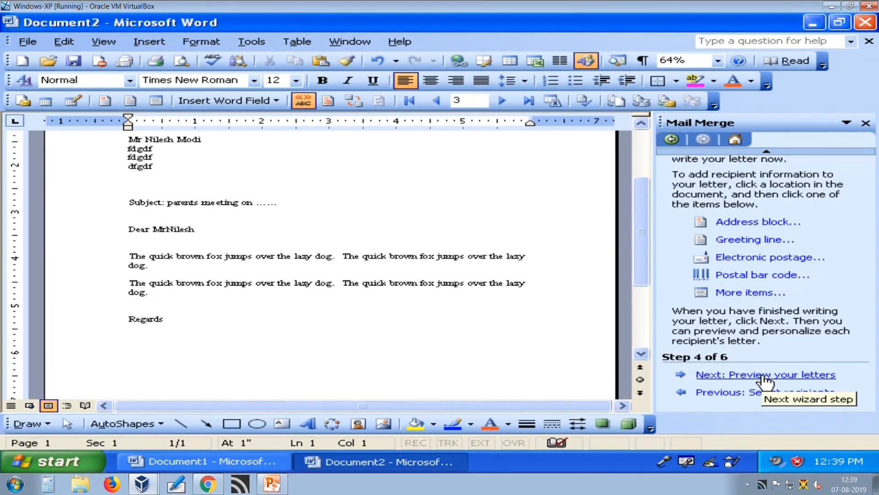
pyautogui.click(764, 376)
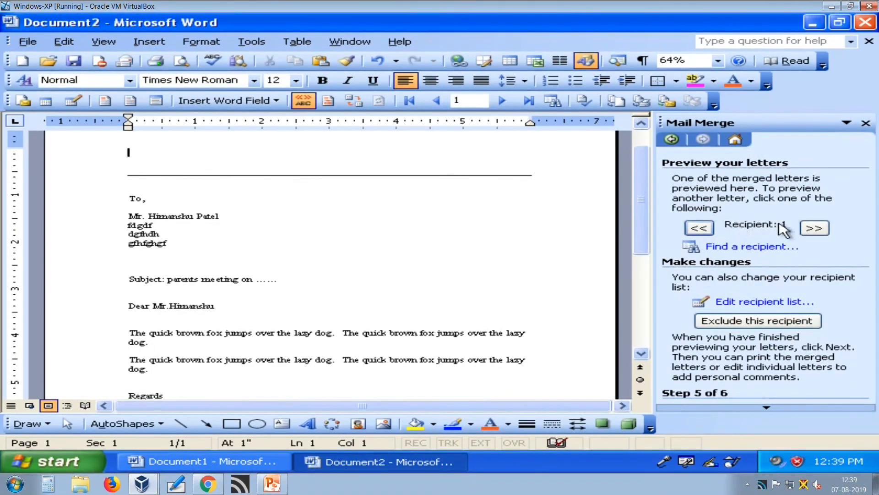
pyautogui.click(813, 234)
pyautogui.click(812, 234)
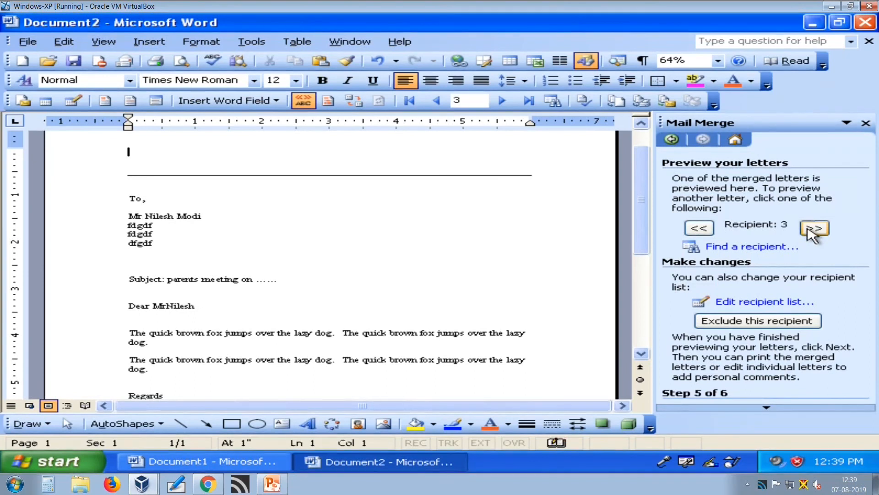
pyautogui.click(698, 229)
pyautogui.click(698, 229)
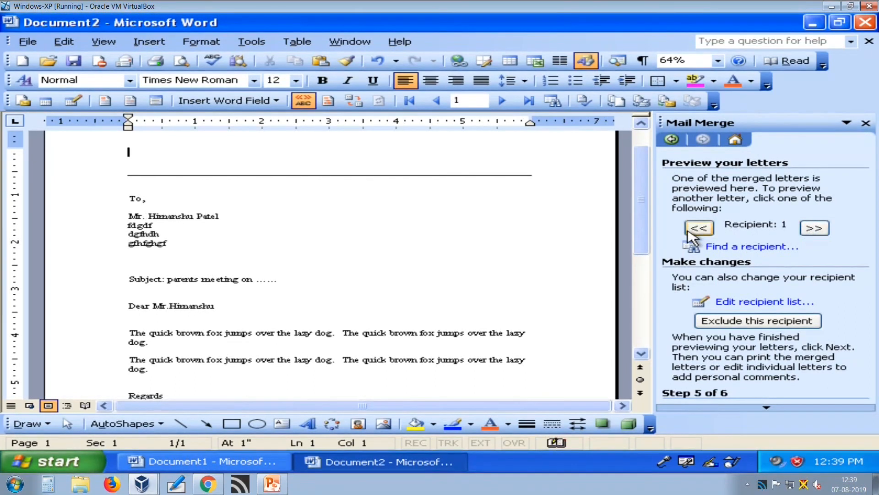
# - Advance the mail merge wizard to completing the merge and look over the letter
pyautogui.scroll(-3, 729, 323)
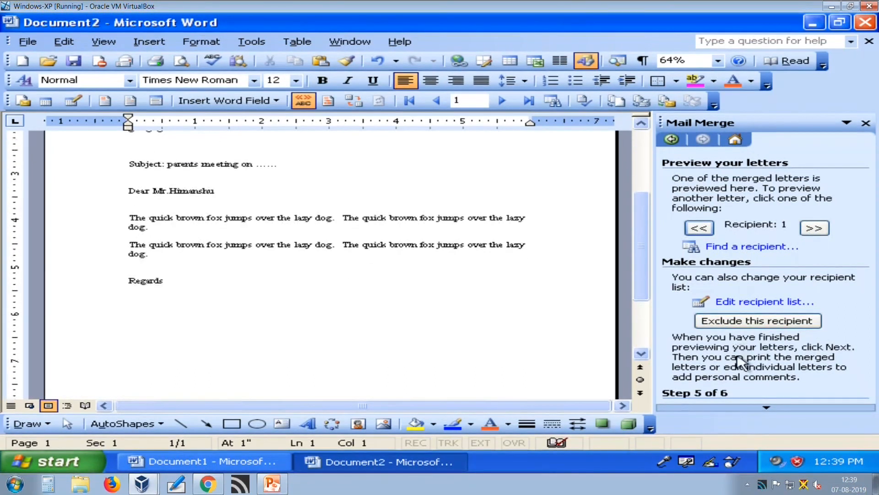
pyautogui.moveTo(746, 408)
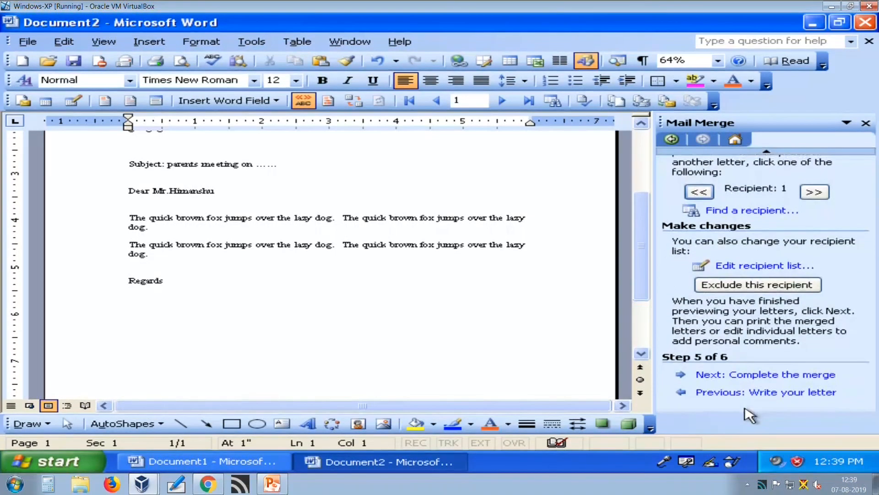
pyautogui.click(757, 376)
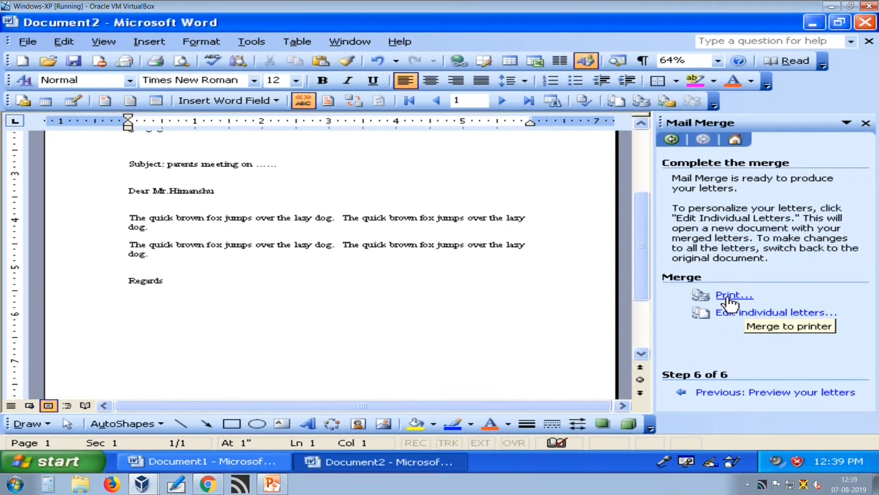
pyautogui.scroll(4, 426, 322)
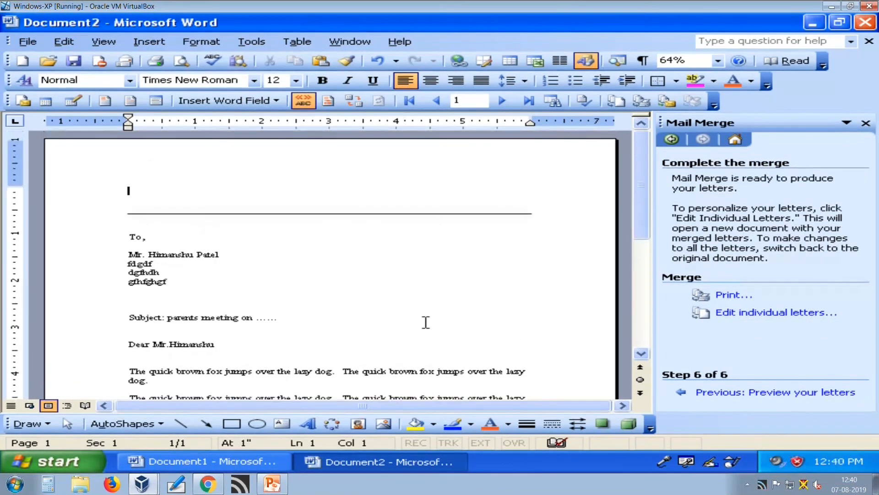
pyautogui.scroll(-6, 426, 322)
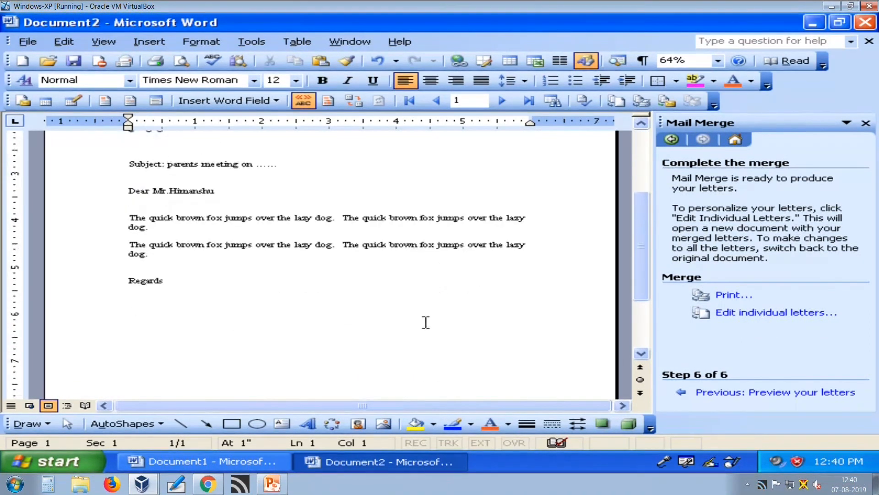